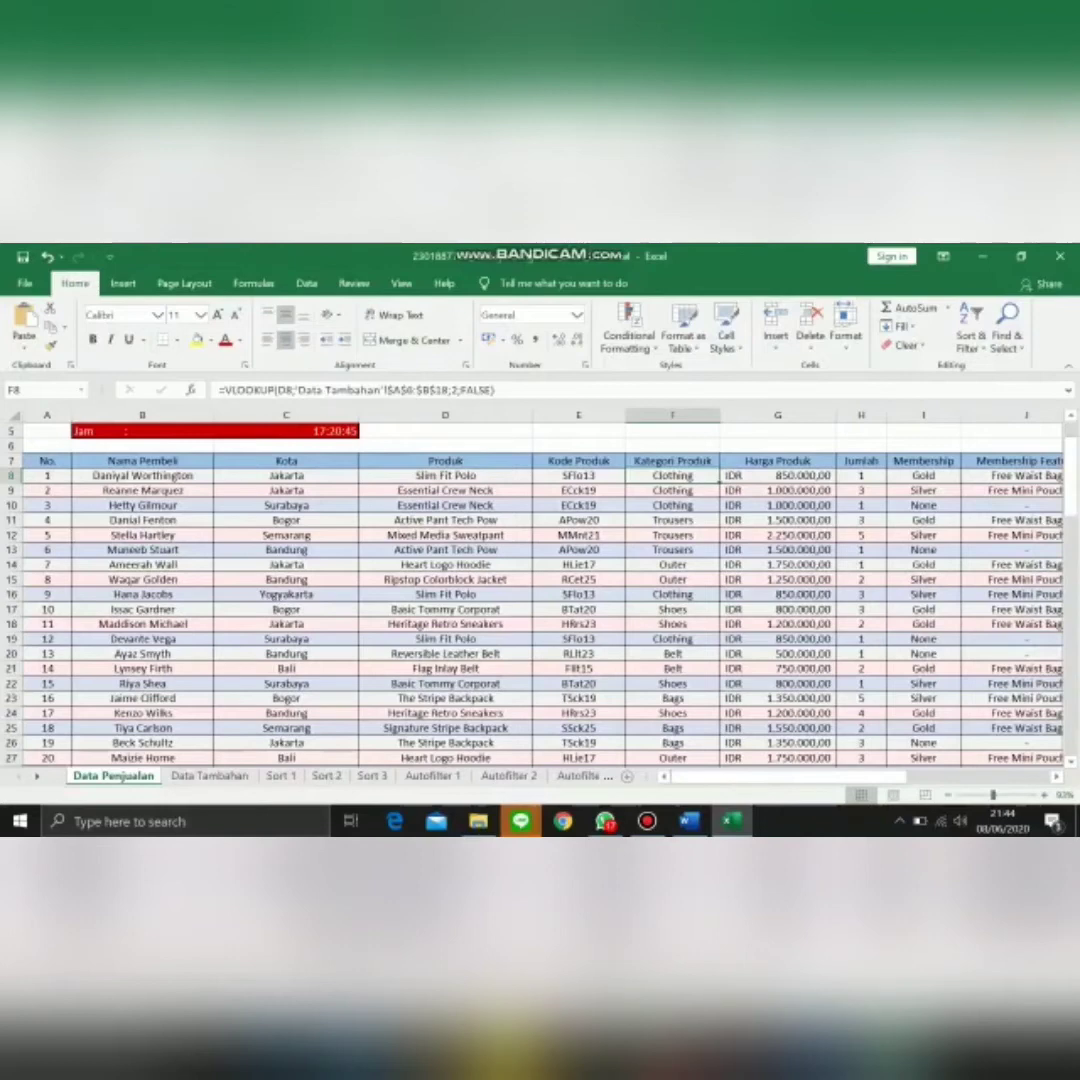
Step: Replace the Kategori Produk formula in F8 with a new VLOOKUP that uses product cell D8 as the lookup value
click(445, 476)
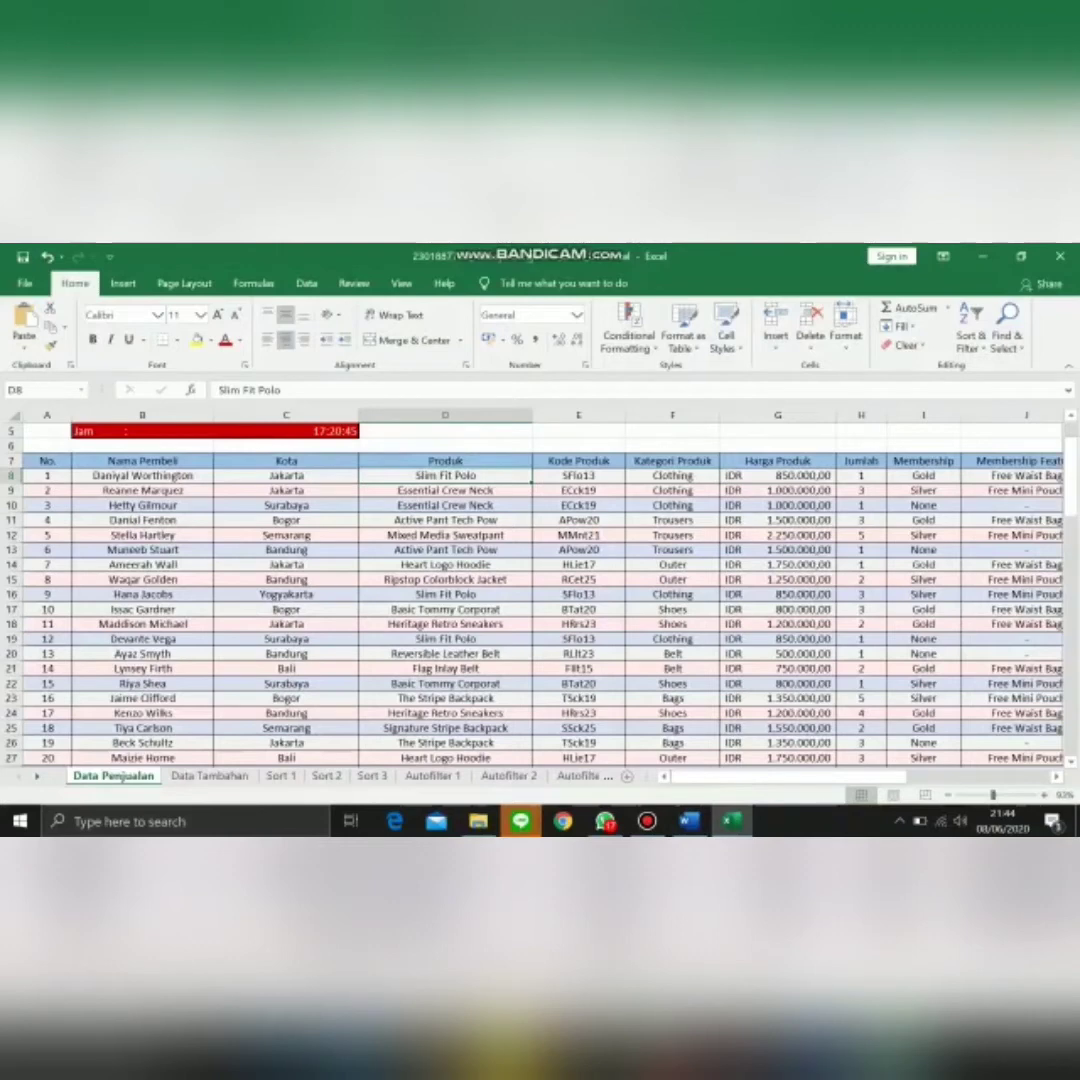
click(672, 476)
drag(580, 391, 231, 391)
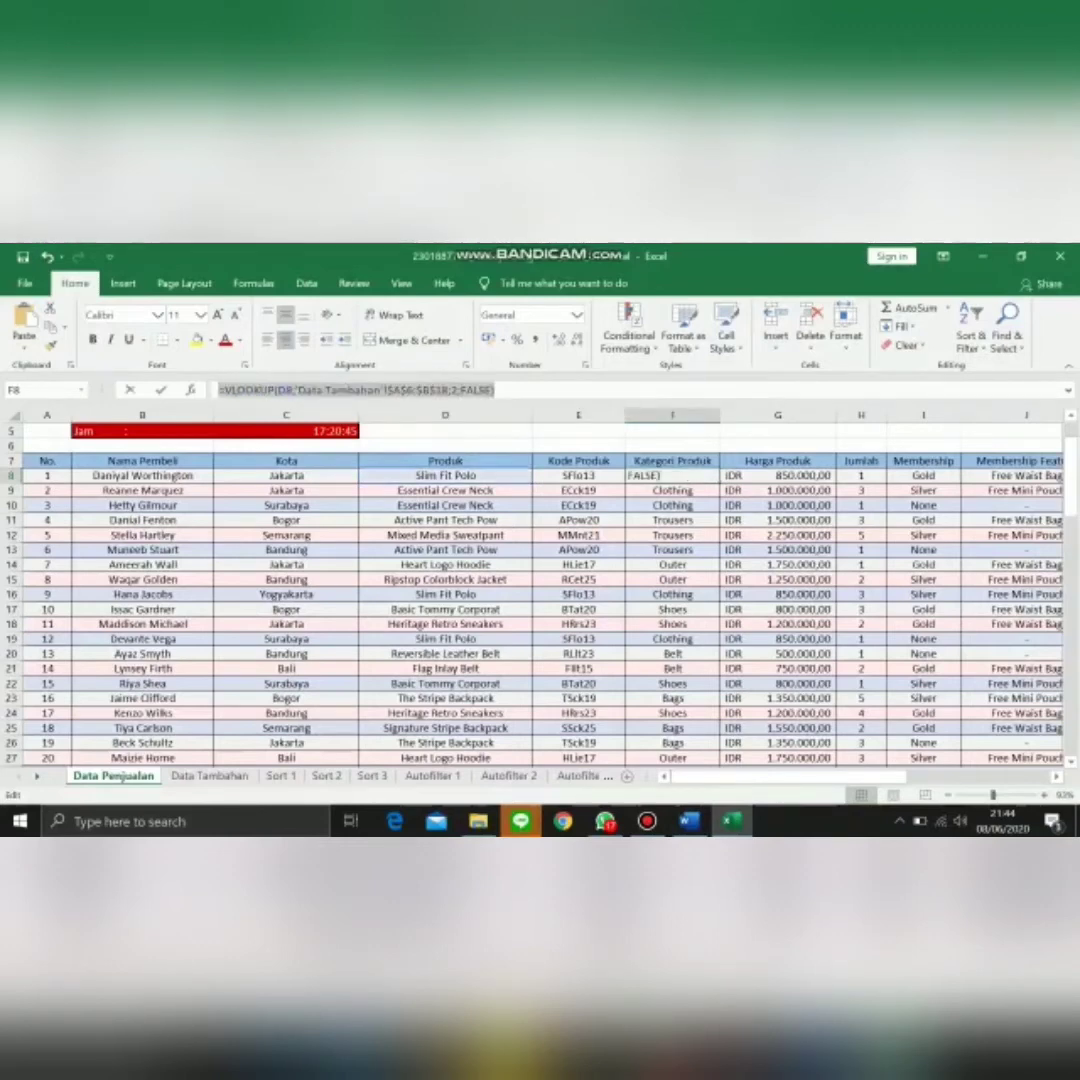
key(BackSpace)
text(VLOOKUP)
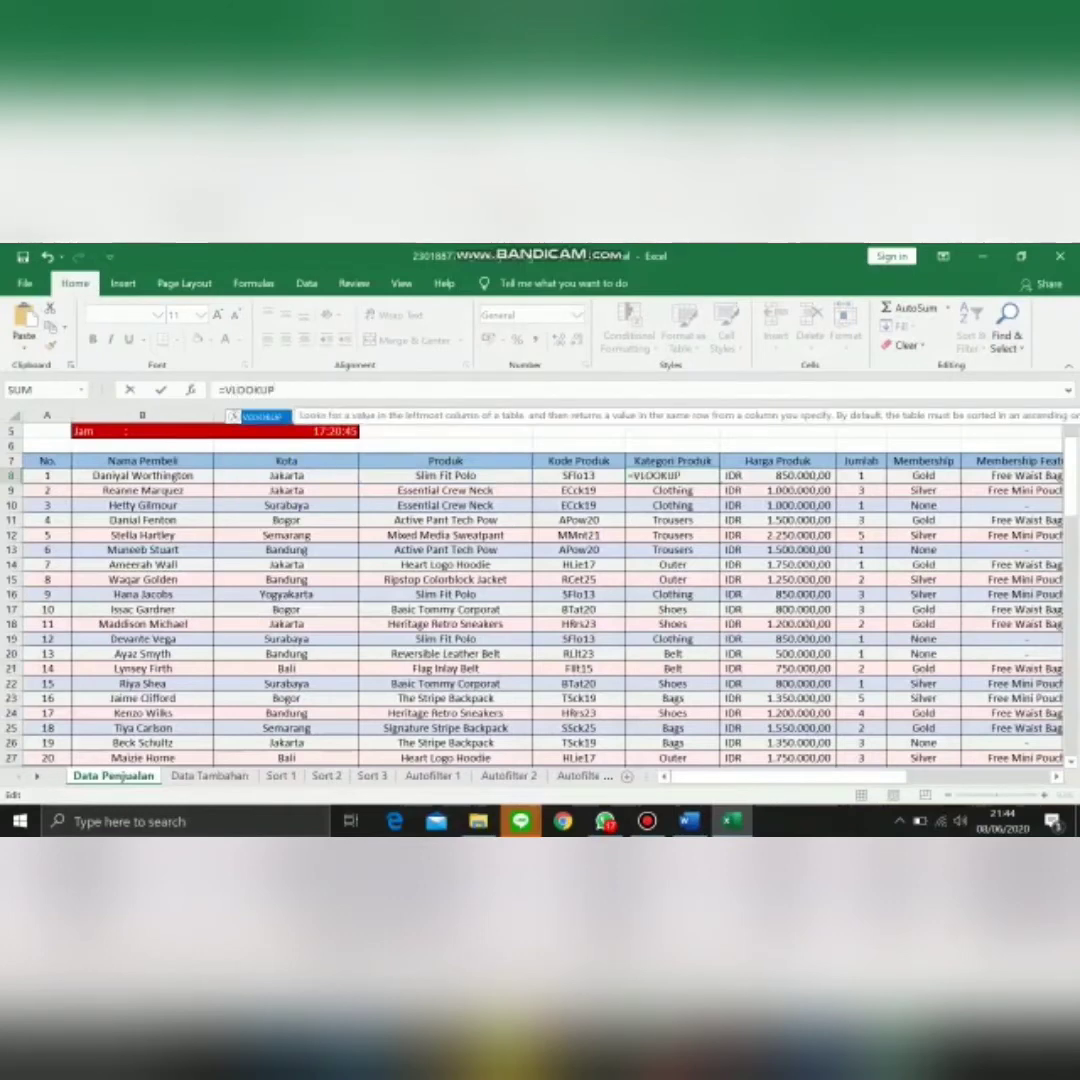
key(Tab)
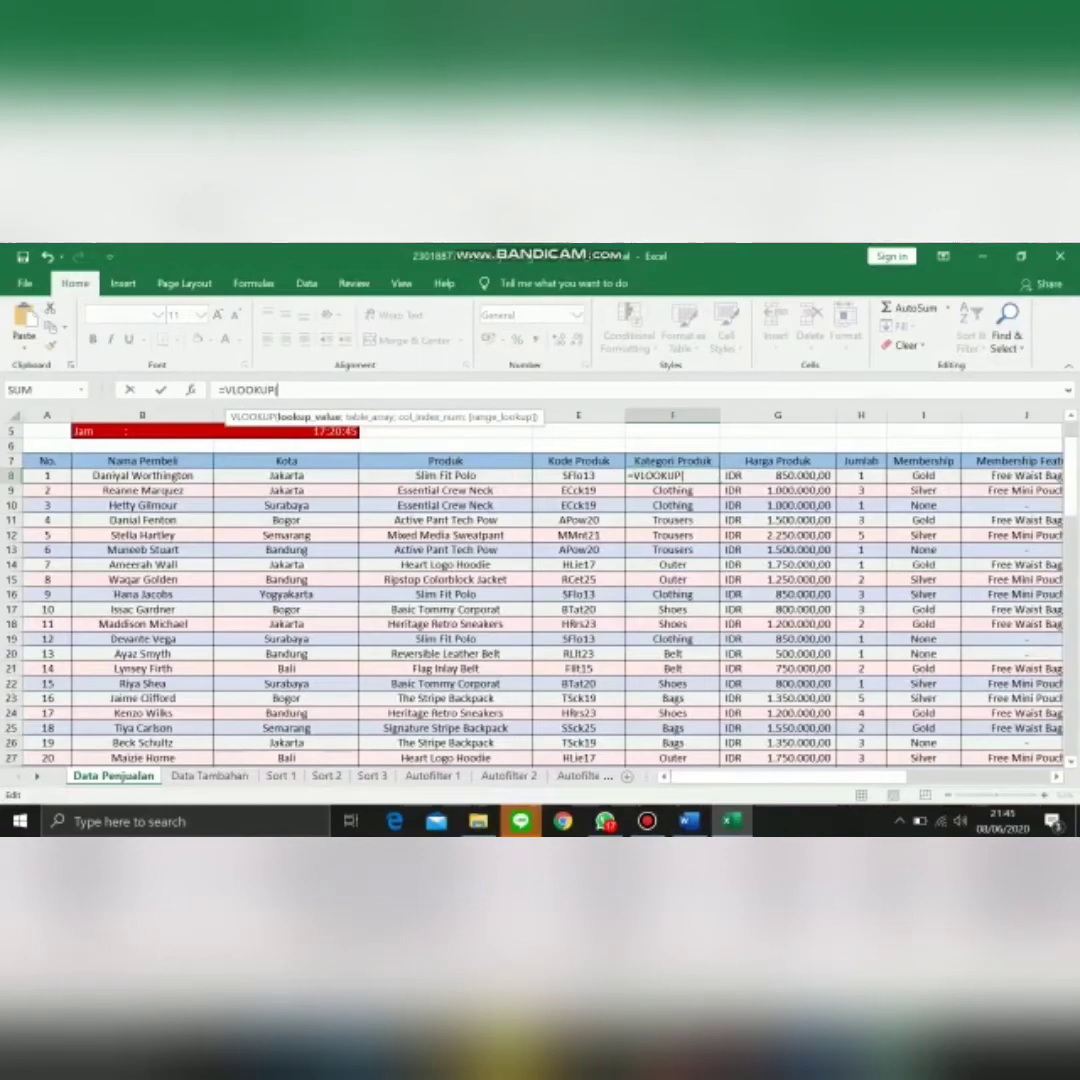
scroll(540, 600, right, 2)
scroll(540, 600, right, 1)
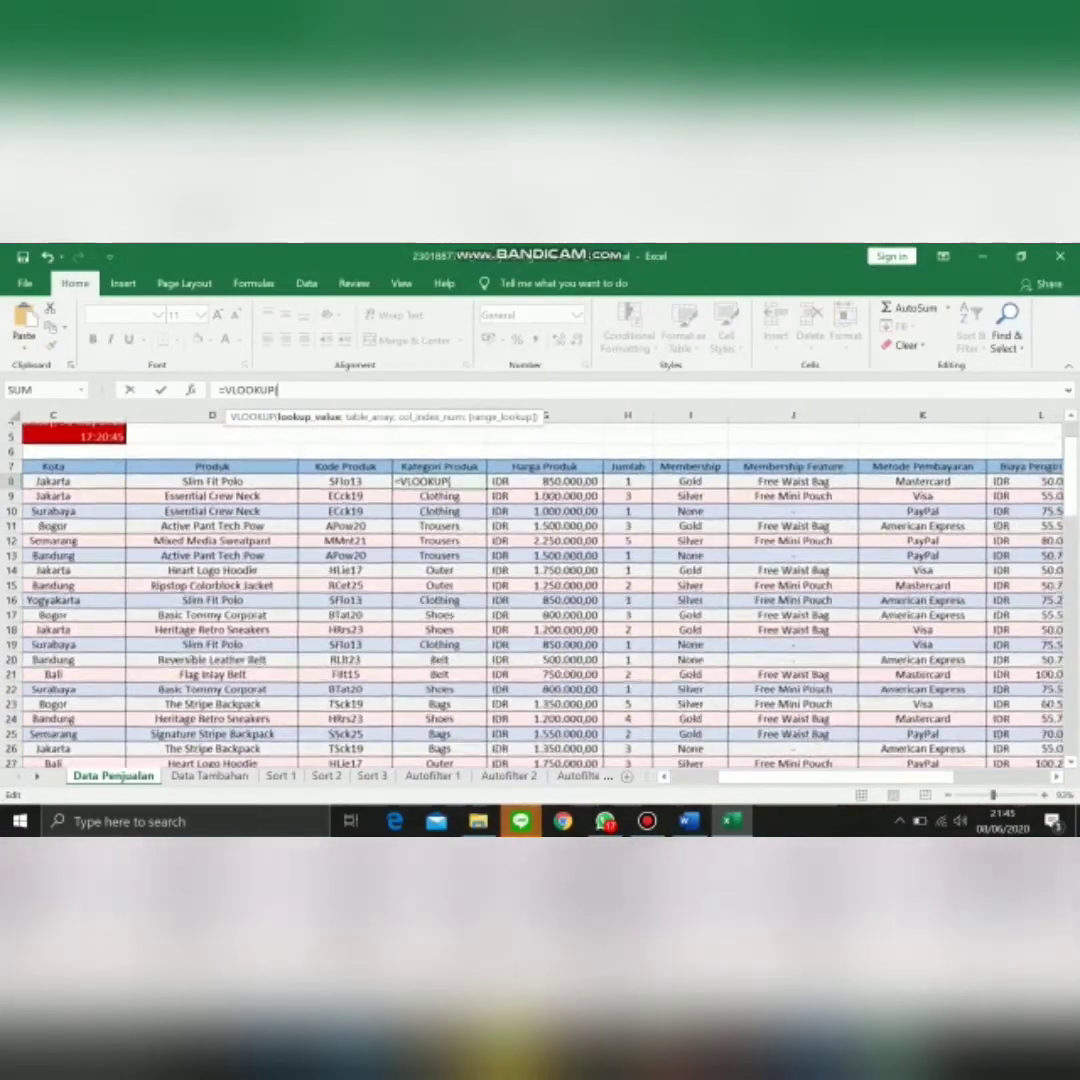
click(254, 476)
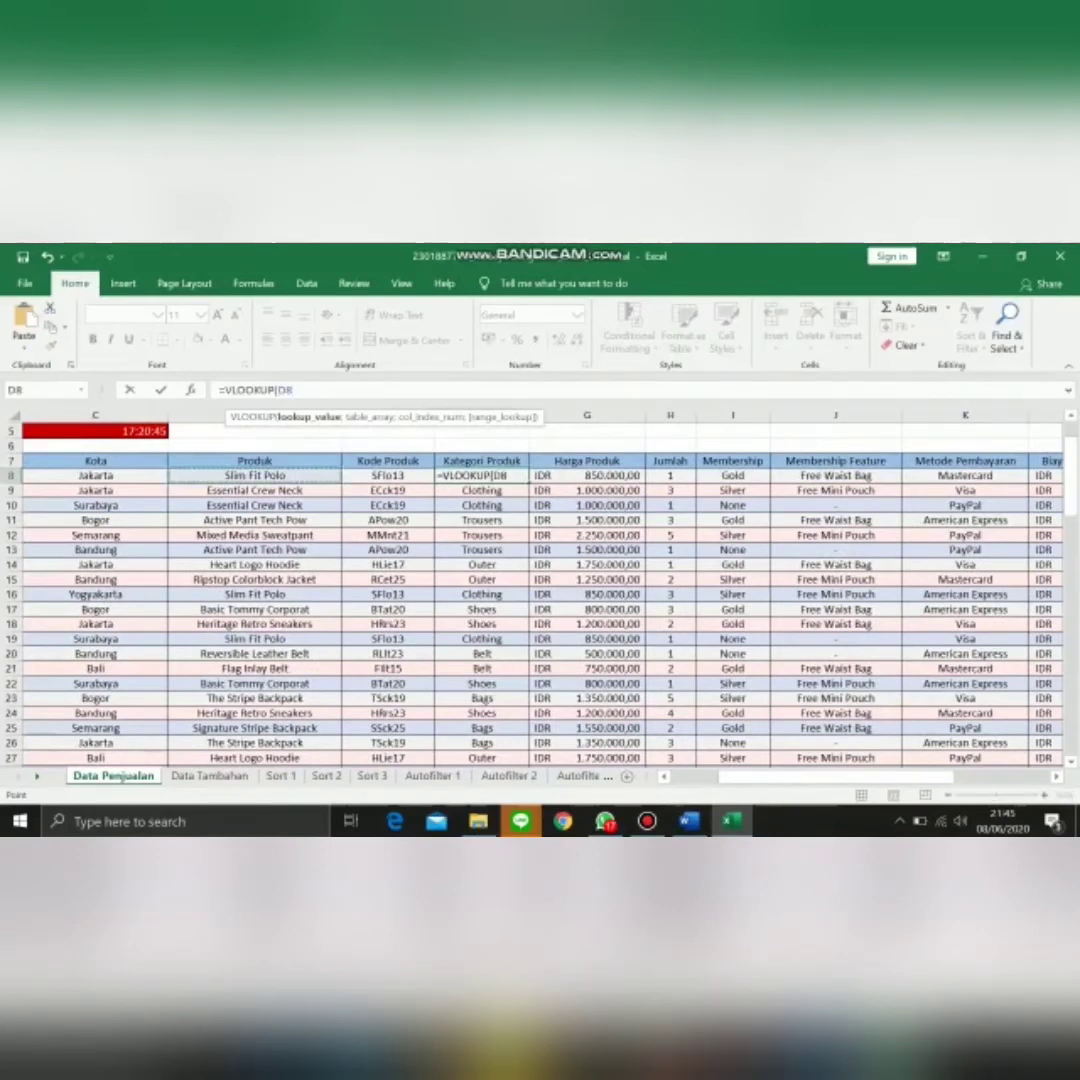
text(;)
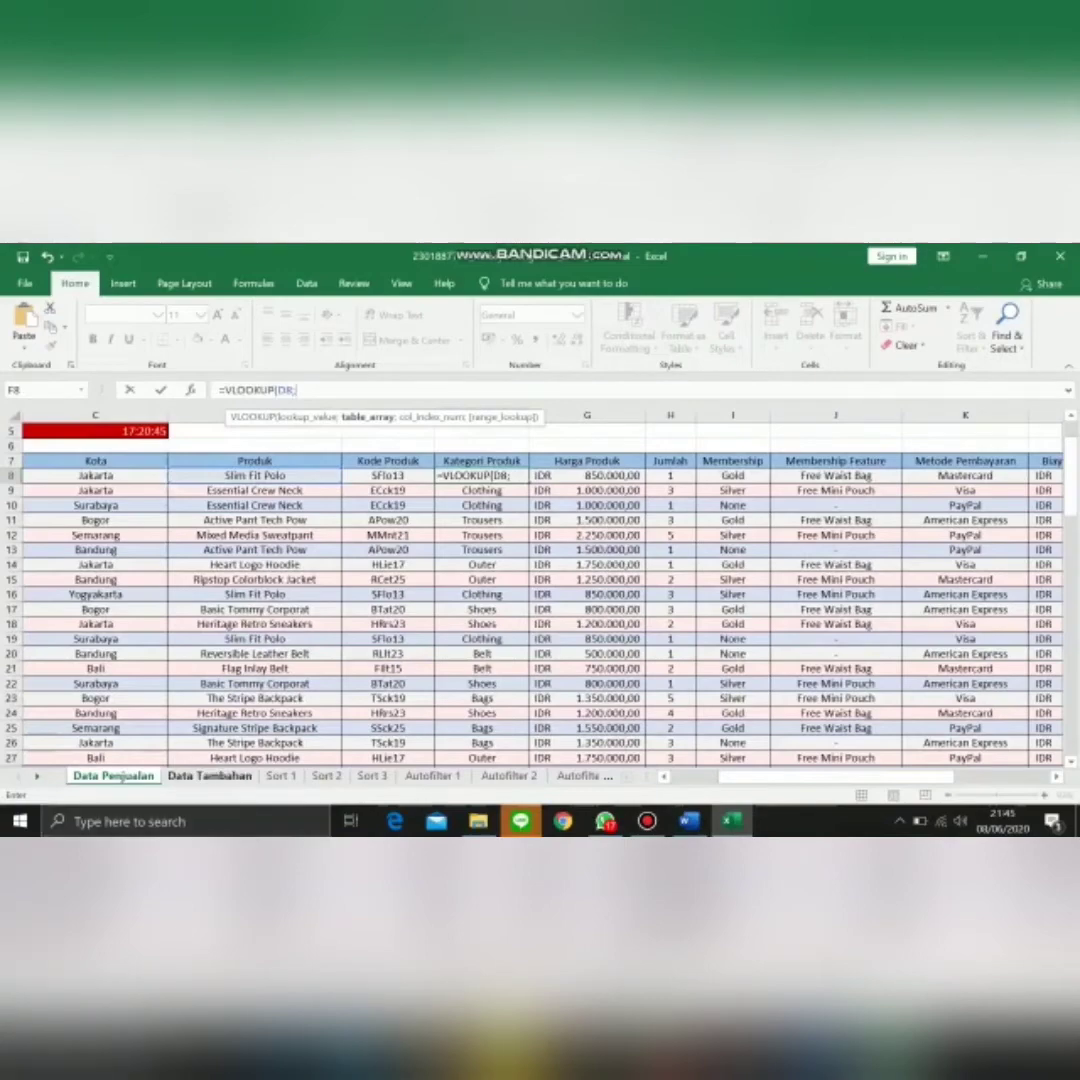
Step: Set the VLOOKUP's table array to the product and category table on the Data Tambahan sheet, as absolute range $A$6:$B$18
click(209, 776)
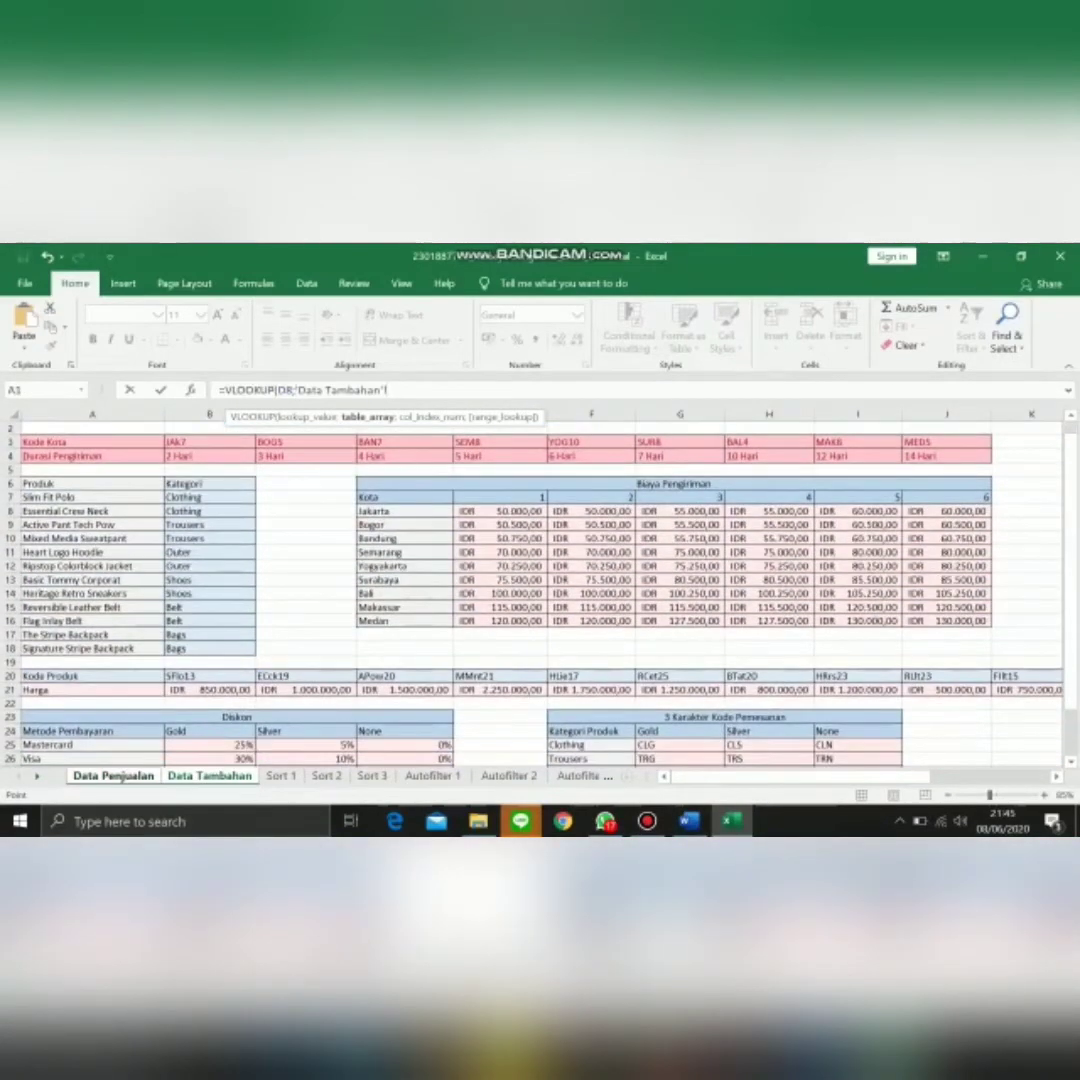
click(92, 497)
mouse_move(92, 497)
mouse_down()
mouse_move(92, 484)
mouse_move(92, 526)
mouse_up()
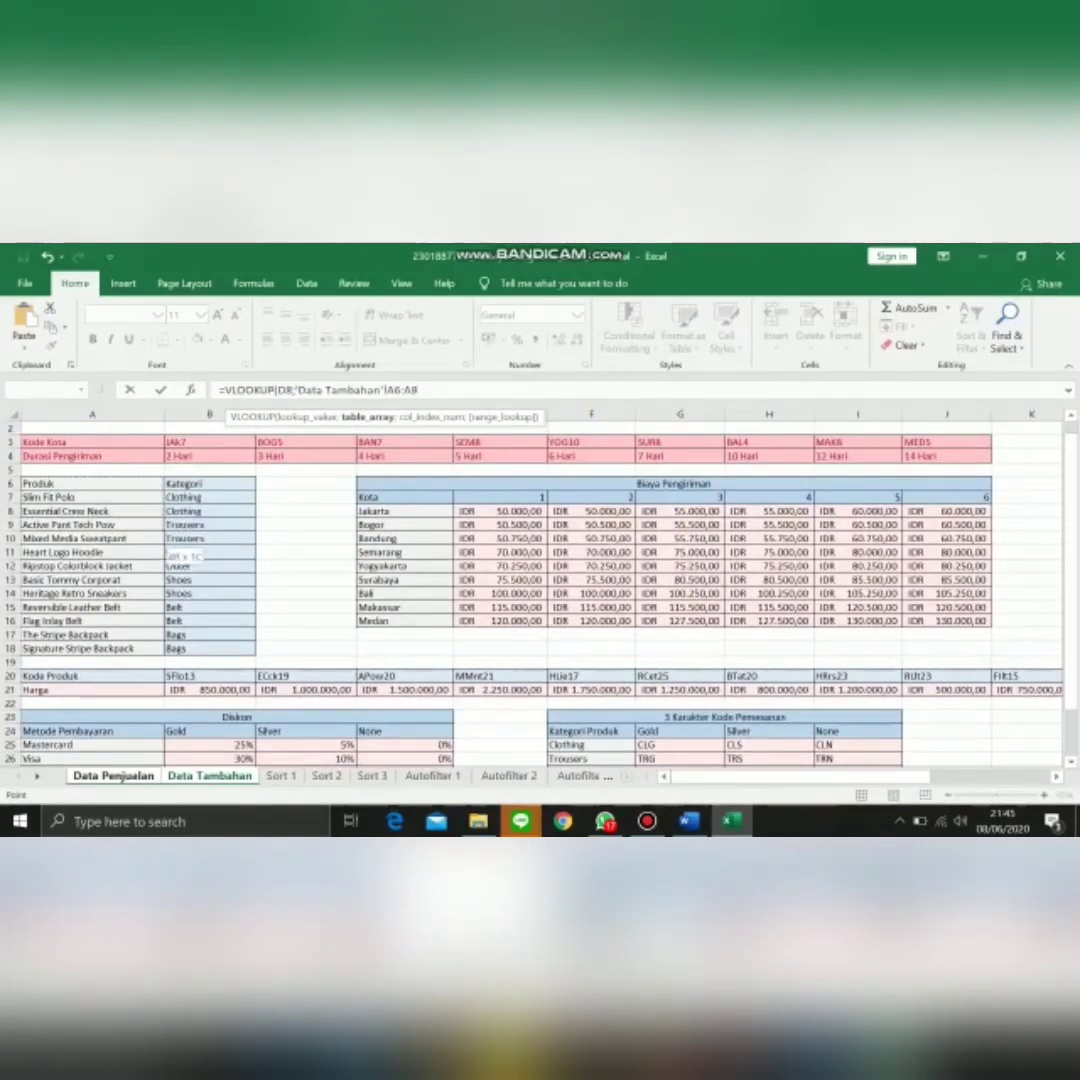
drag(170, 548, 260, 658)
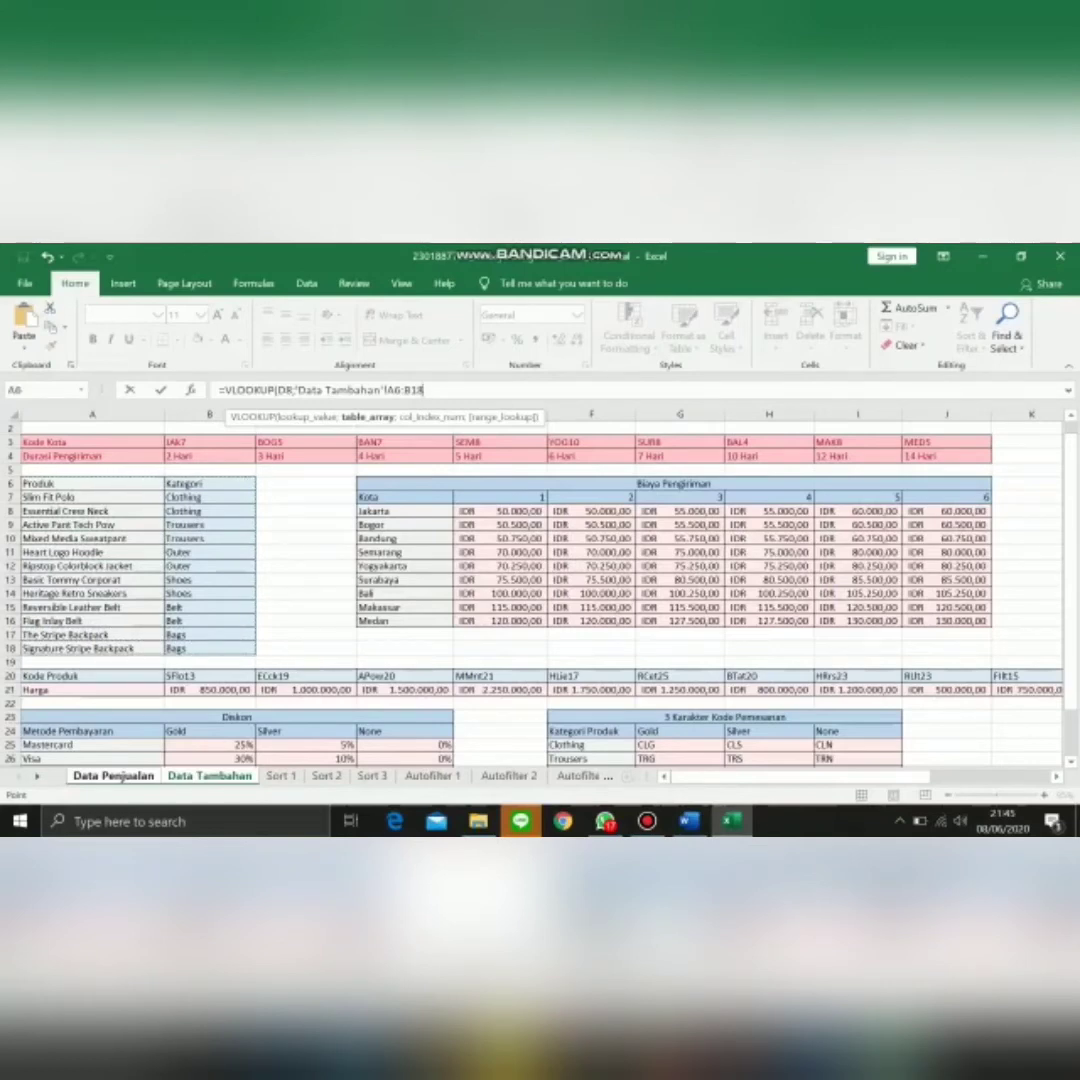
key(F4)
text(;)
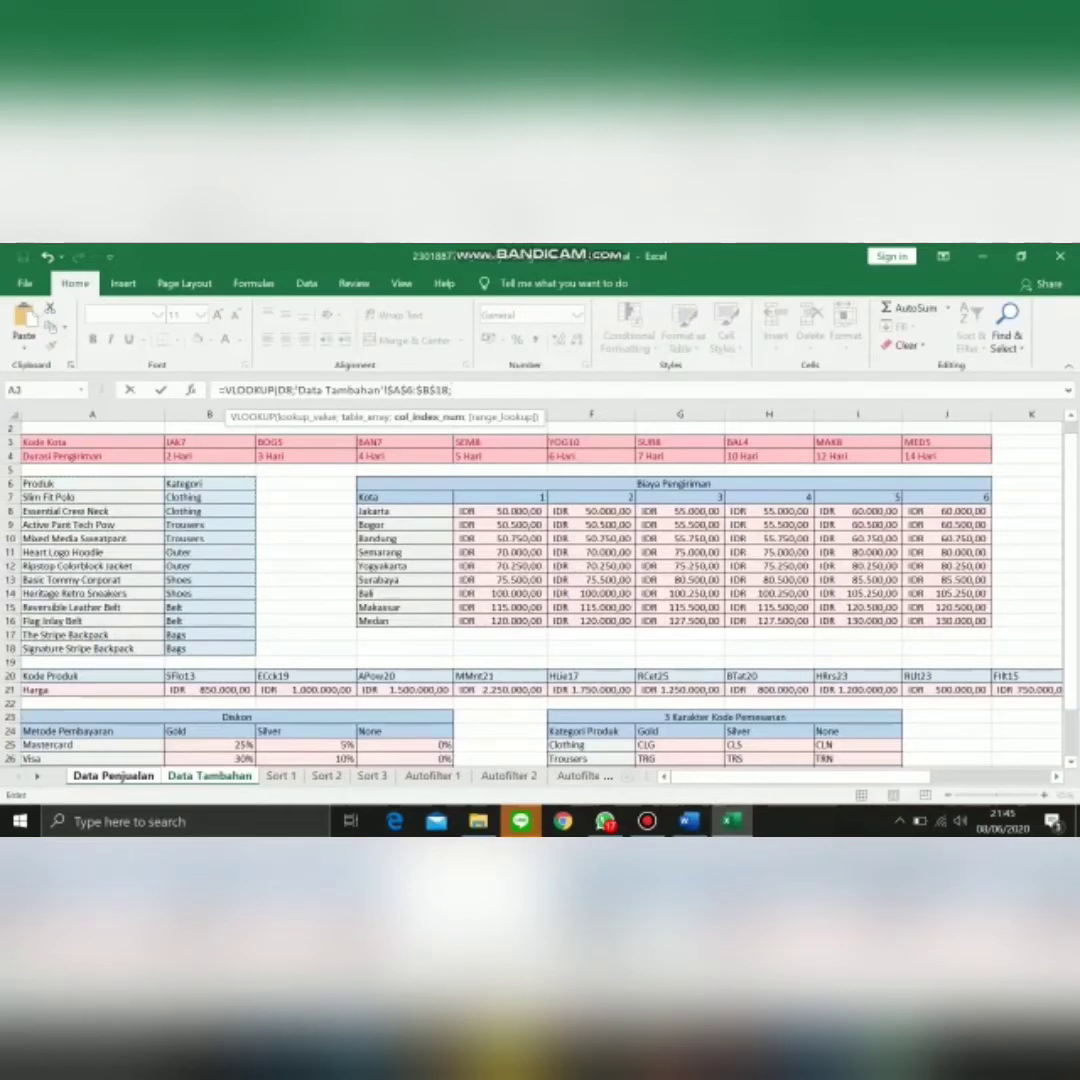
Step: Complete the VLOOKUP with column index 2 and exact match FALSE, and enter it in the cell
text(2;FALS)
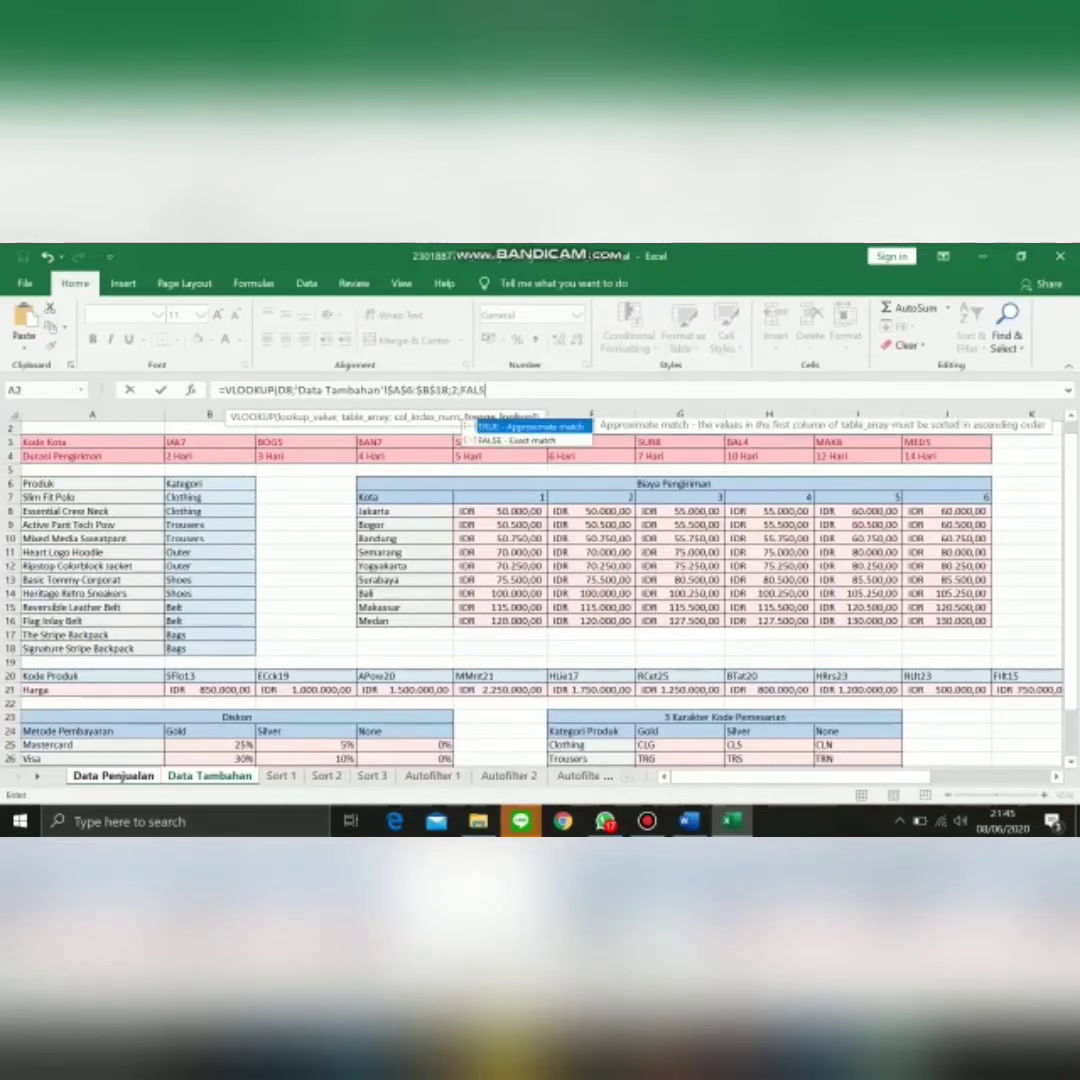
text(E))
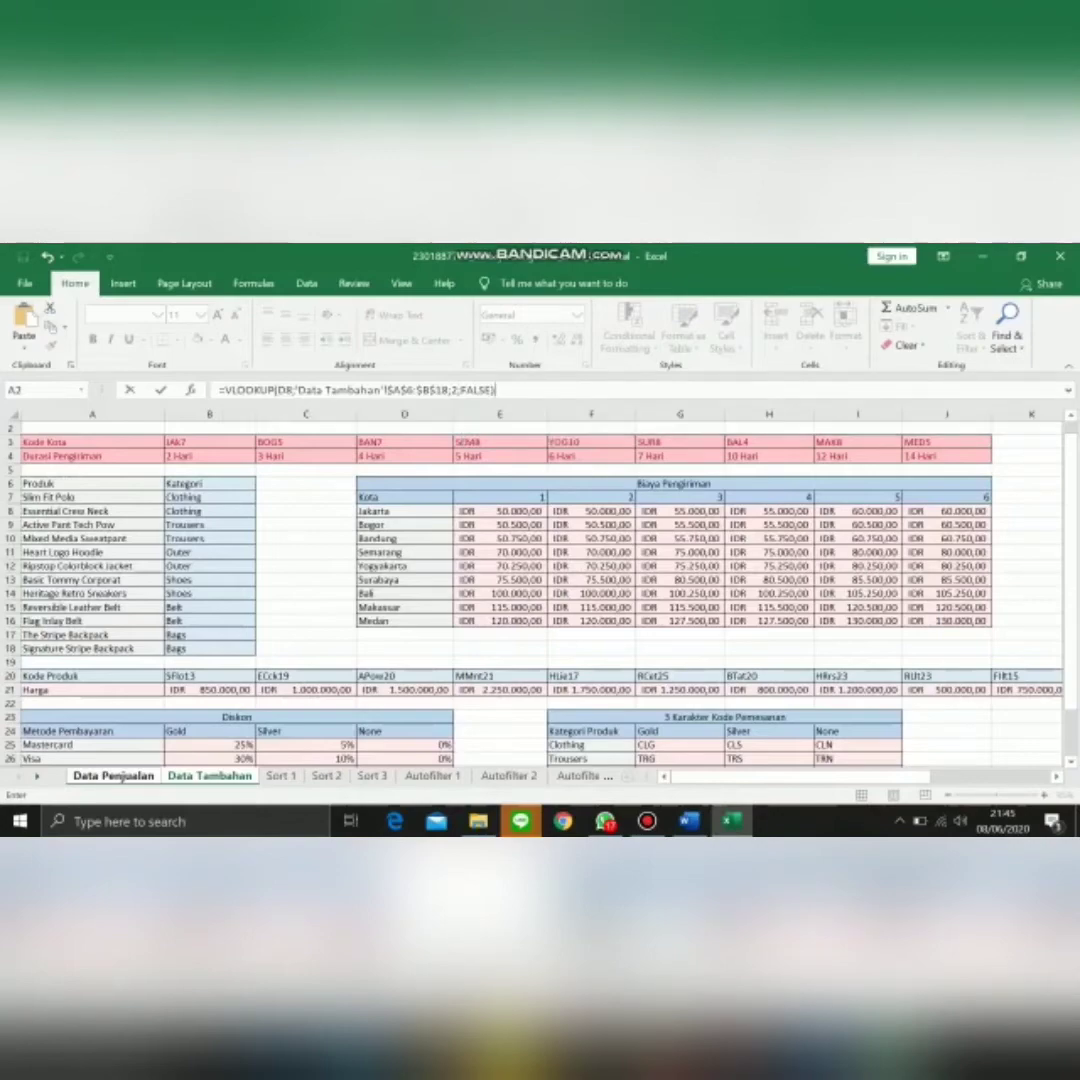
key(Return)
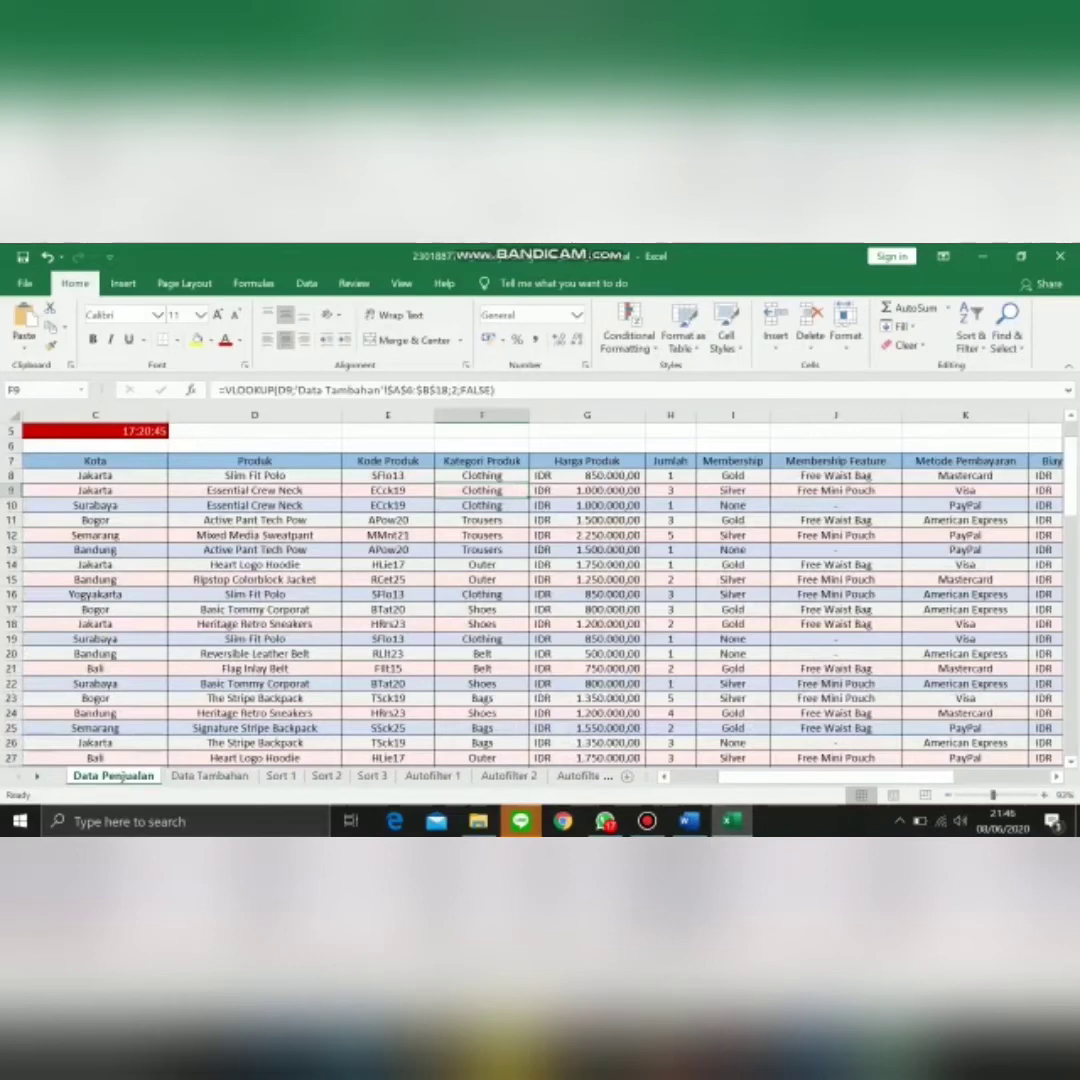
Step: Replace the Harga Produk formula in G8 with a new HLOOKUP that uses product code cell E8 as the lookup value
scroll(540, 600, right, 3)
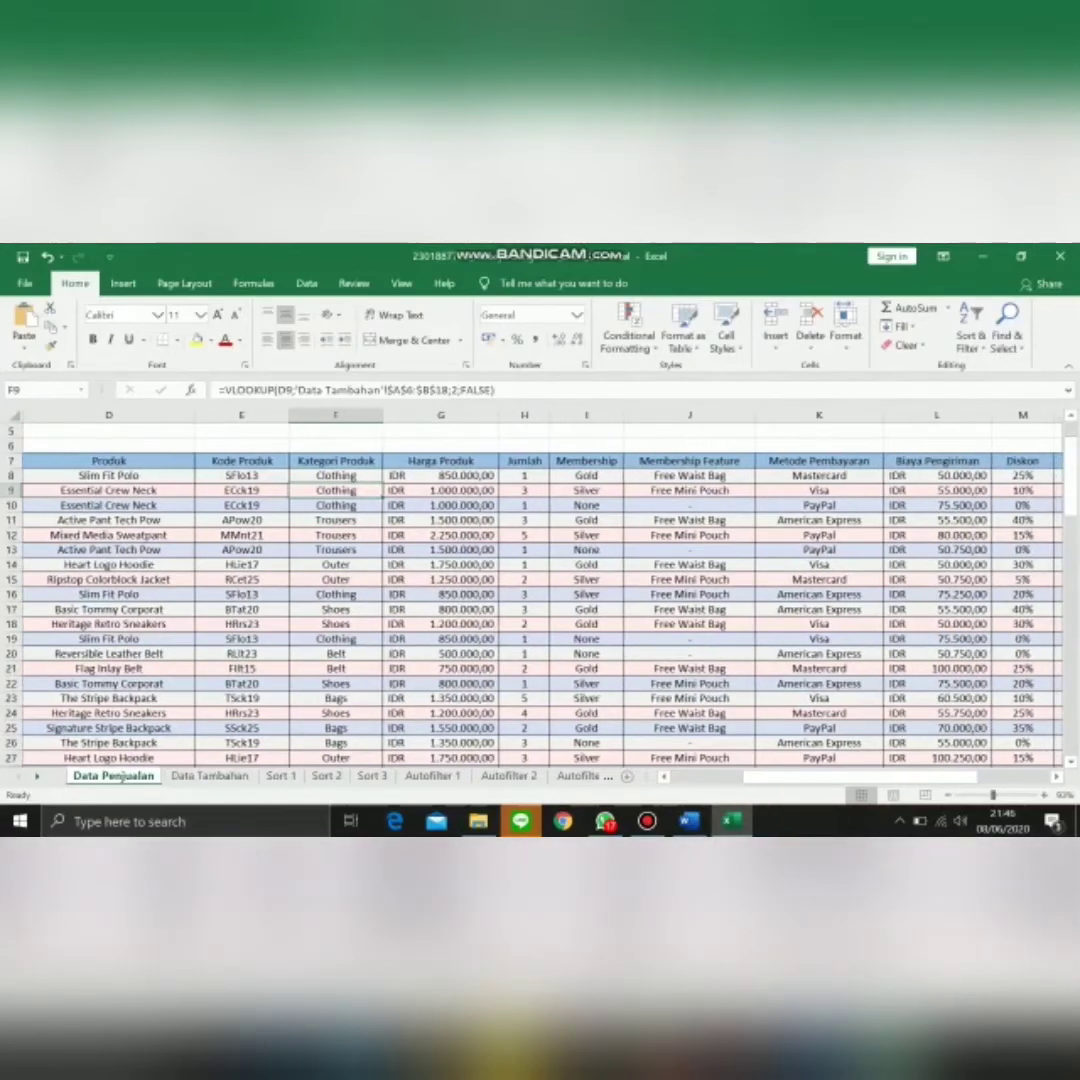
click(441, 476)
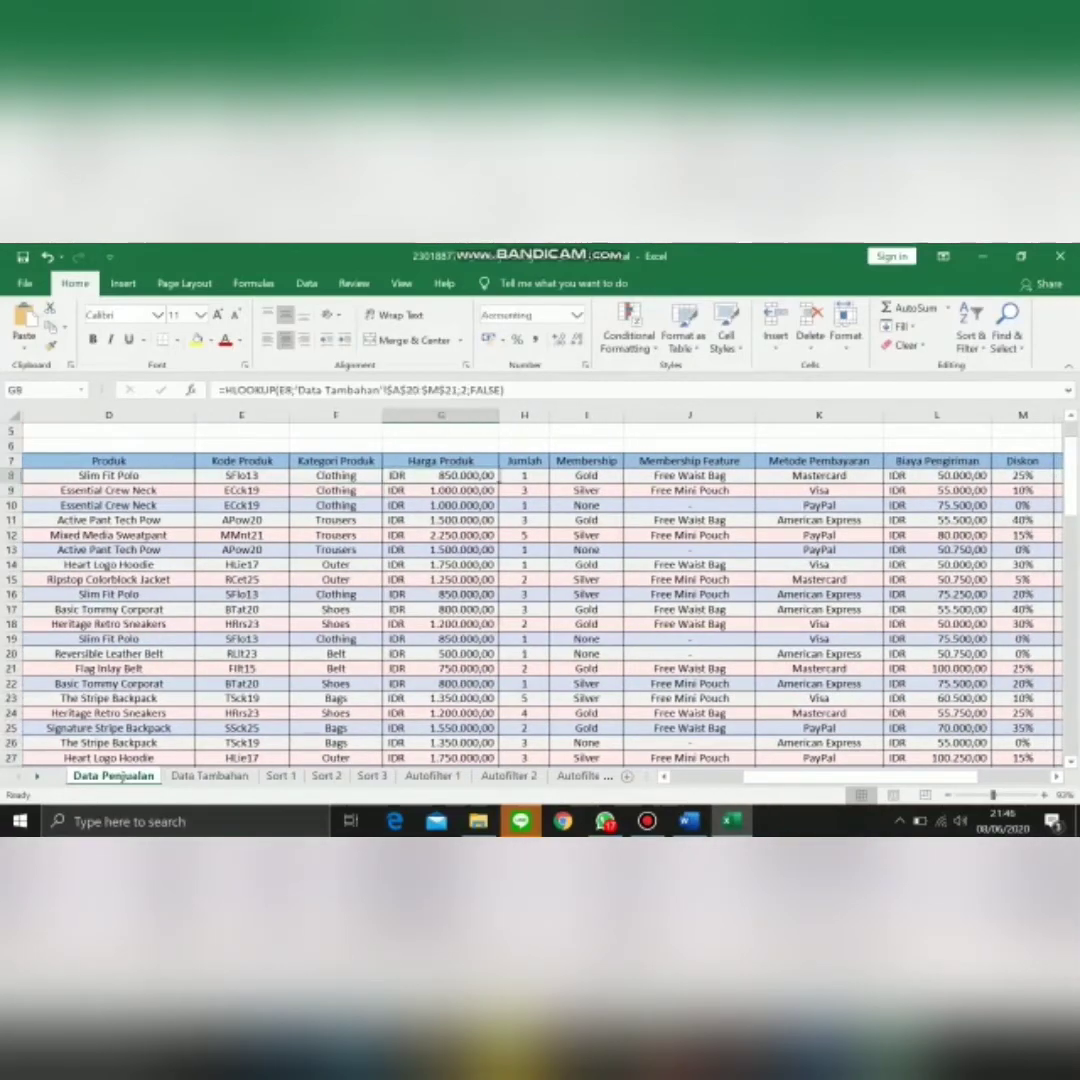
drag(506, 390, 217, 390)
key(BackSpace)
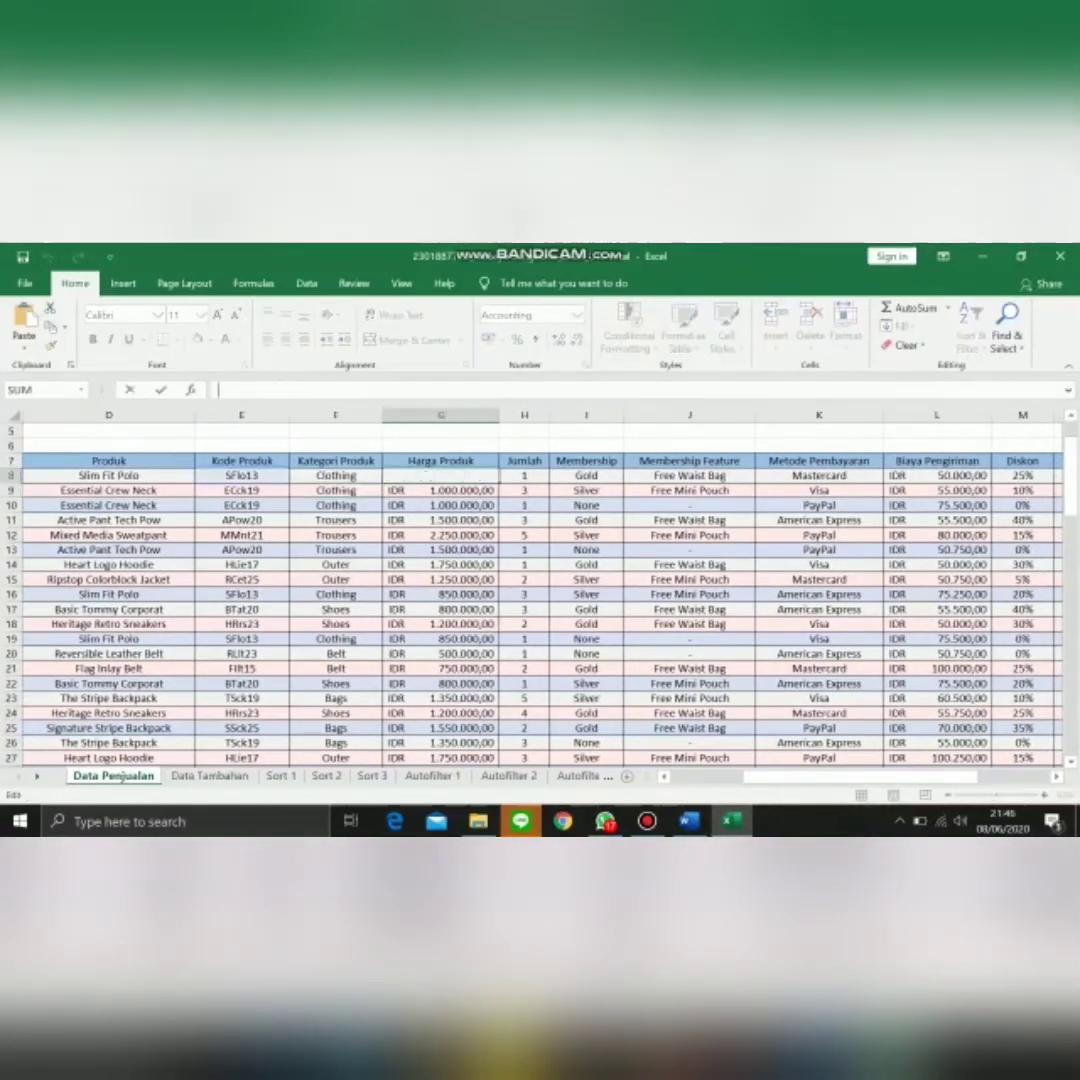
text(=HLOOK)
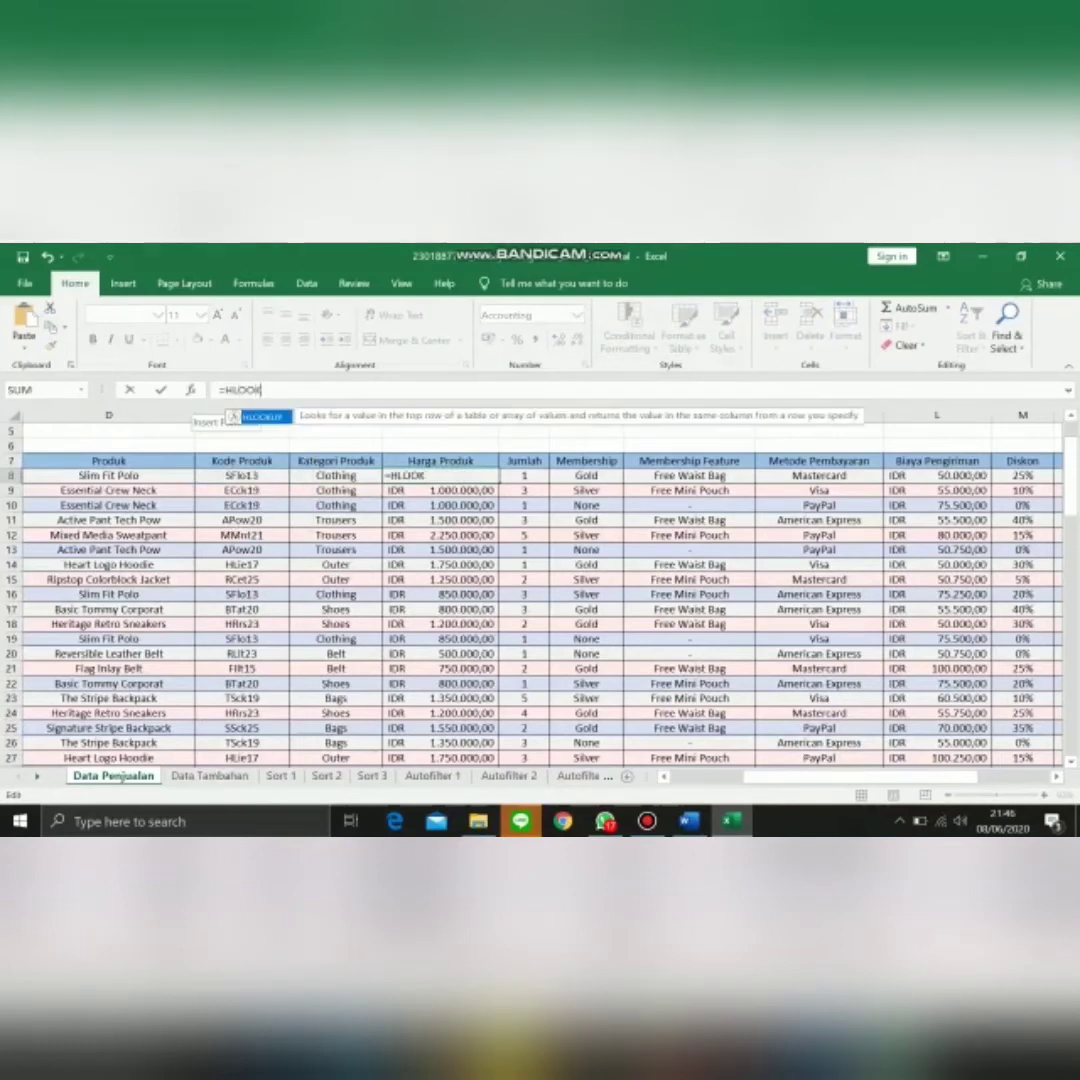
text(UP)
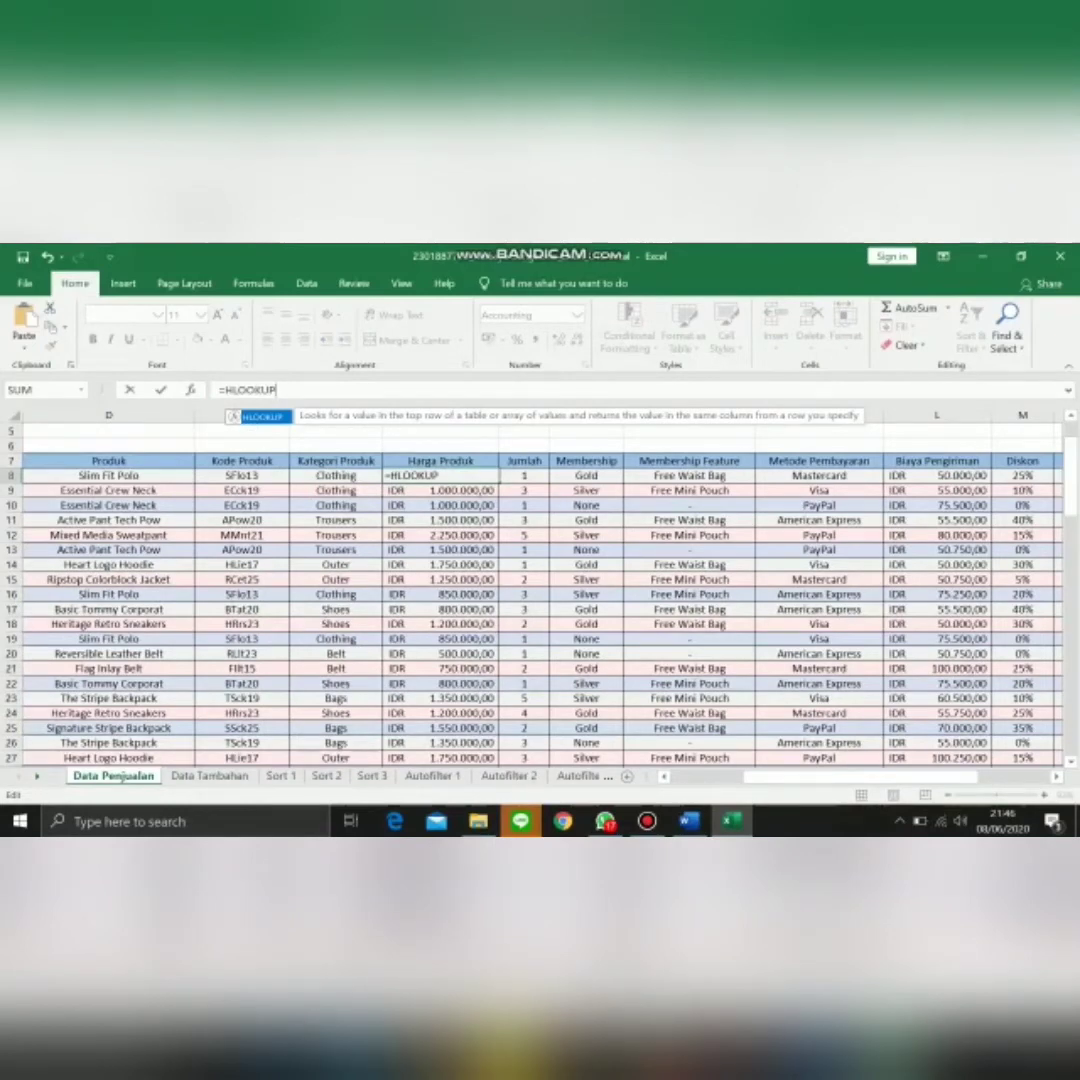
click(242, 476)
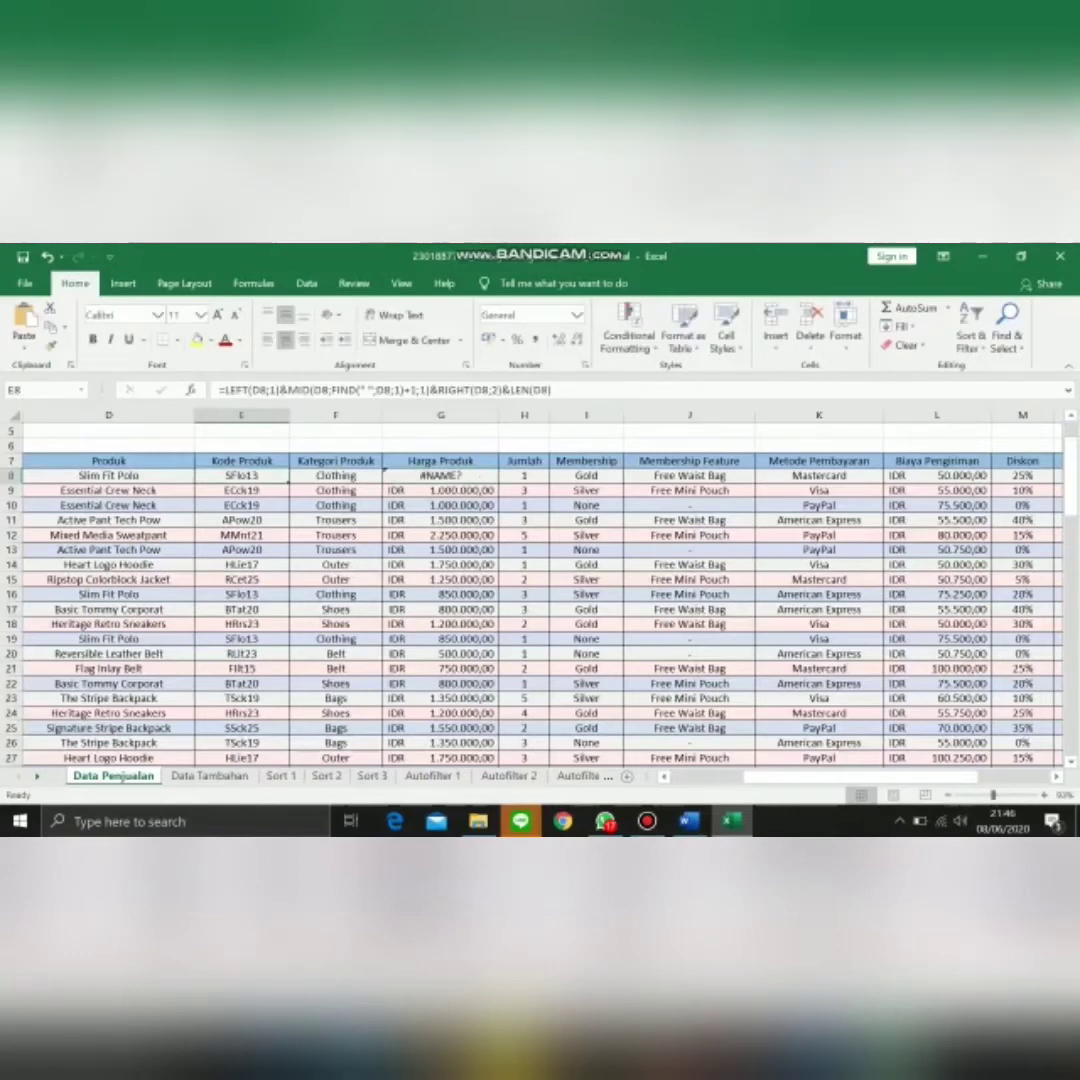
click(440, 476)
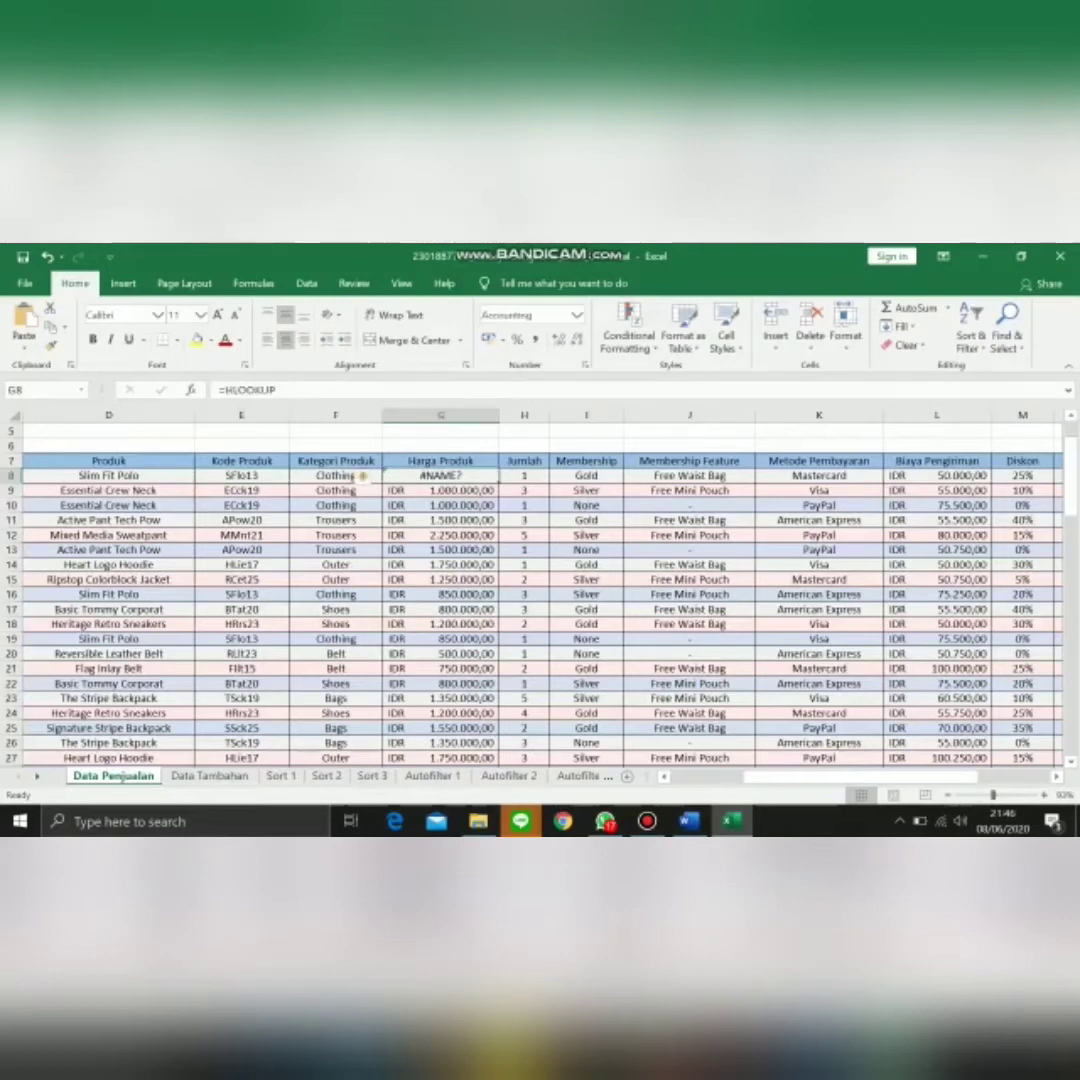
click(277, 390)
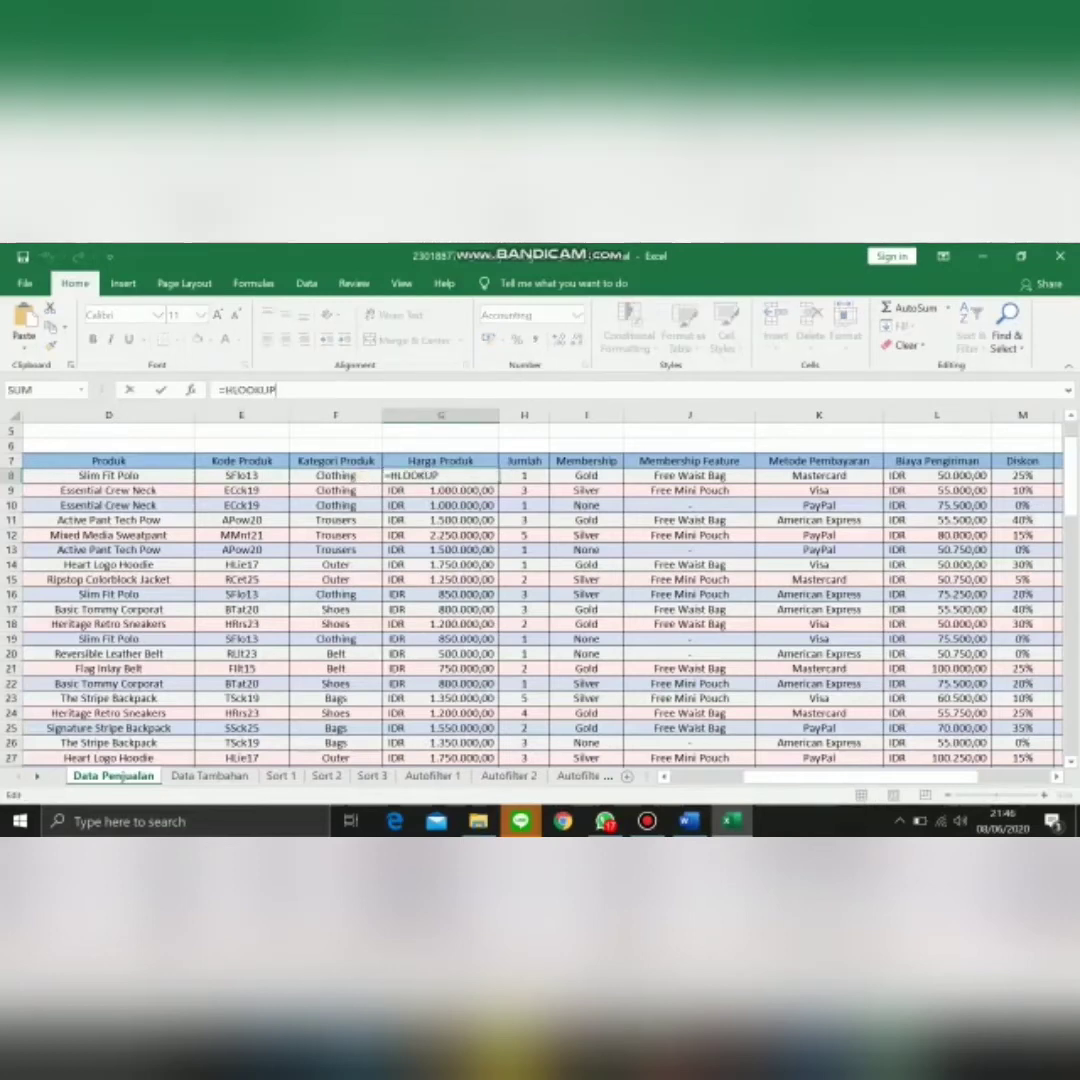
text(()
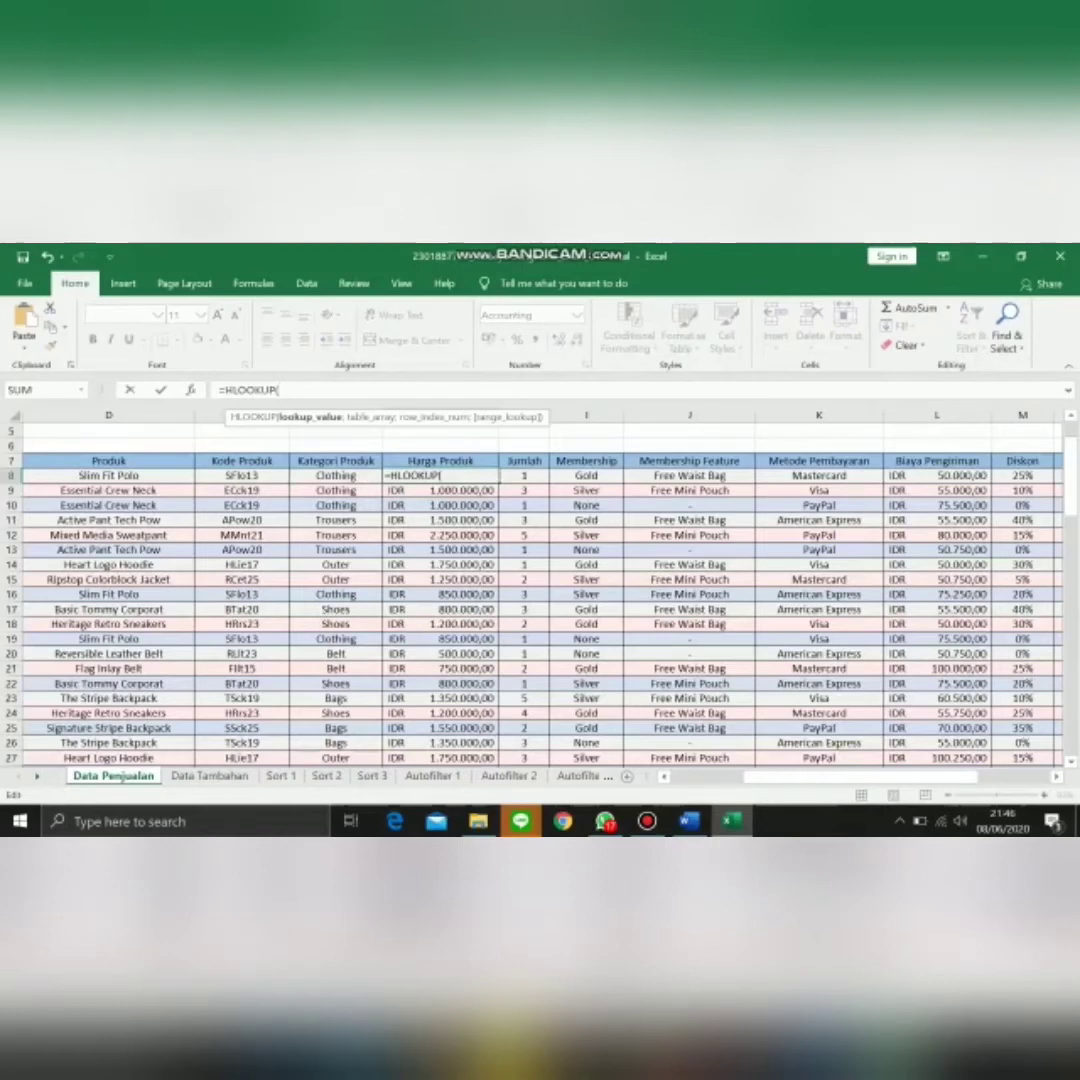
click(242, 476)
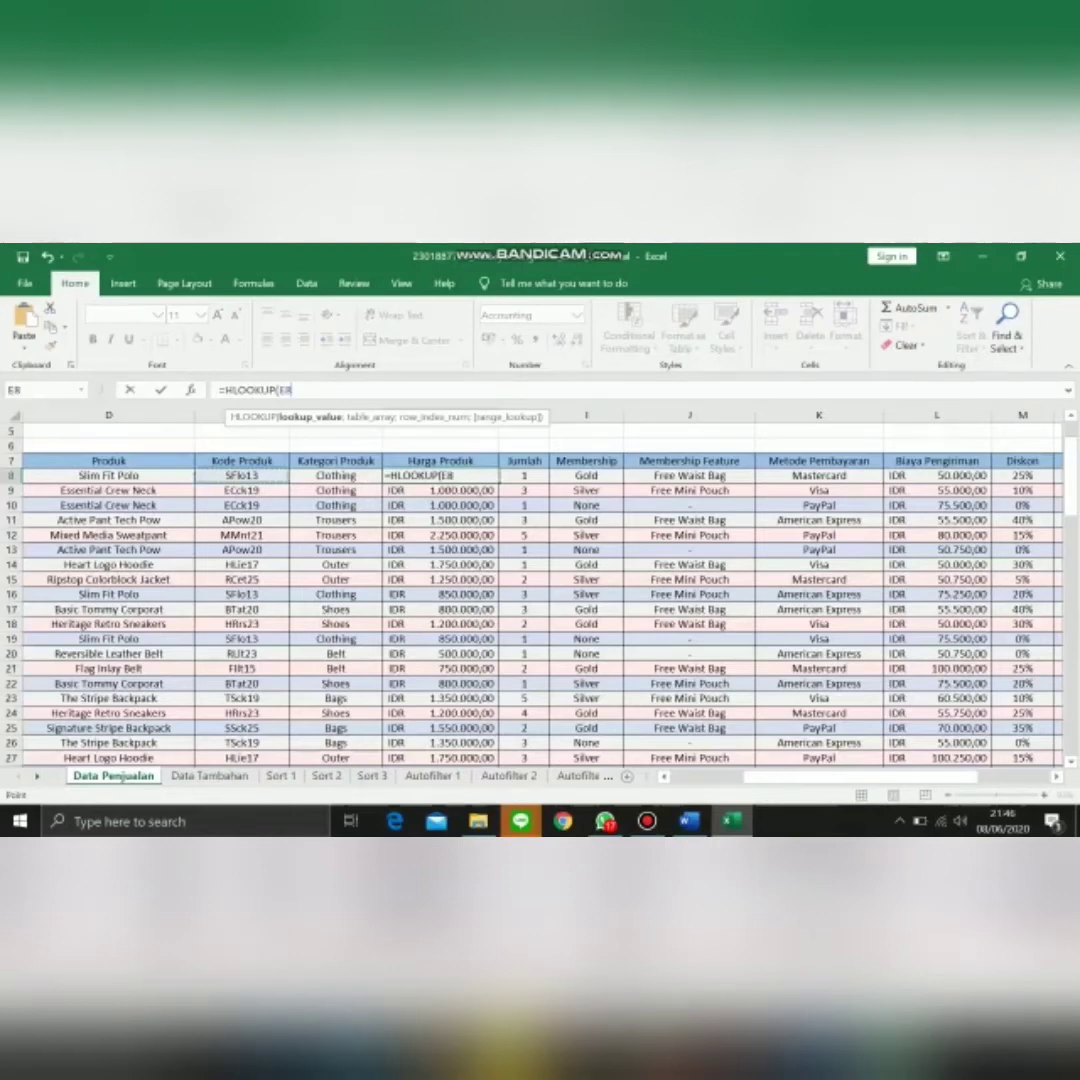
text(;)
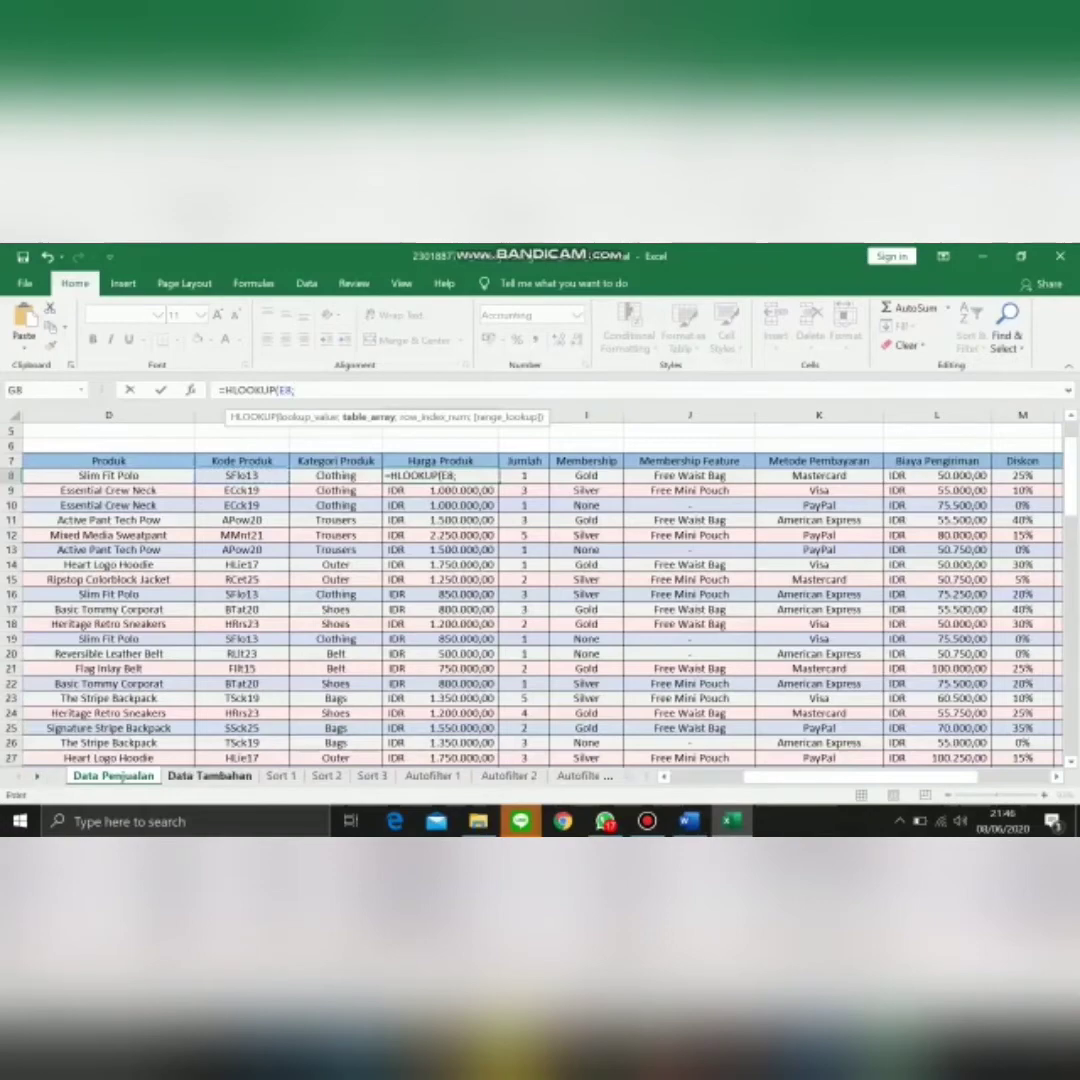
Step: Set the HLOOKUP's table array to the Kode Produk and Harga rows on the Data Tambahan sheet, as absolute range $A$20:$M$21
click(210, 776)
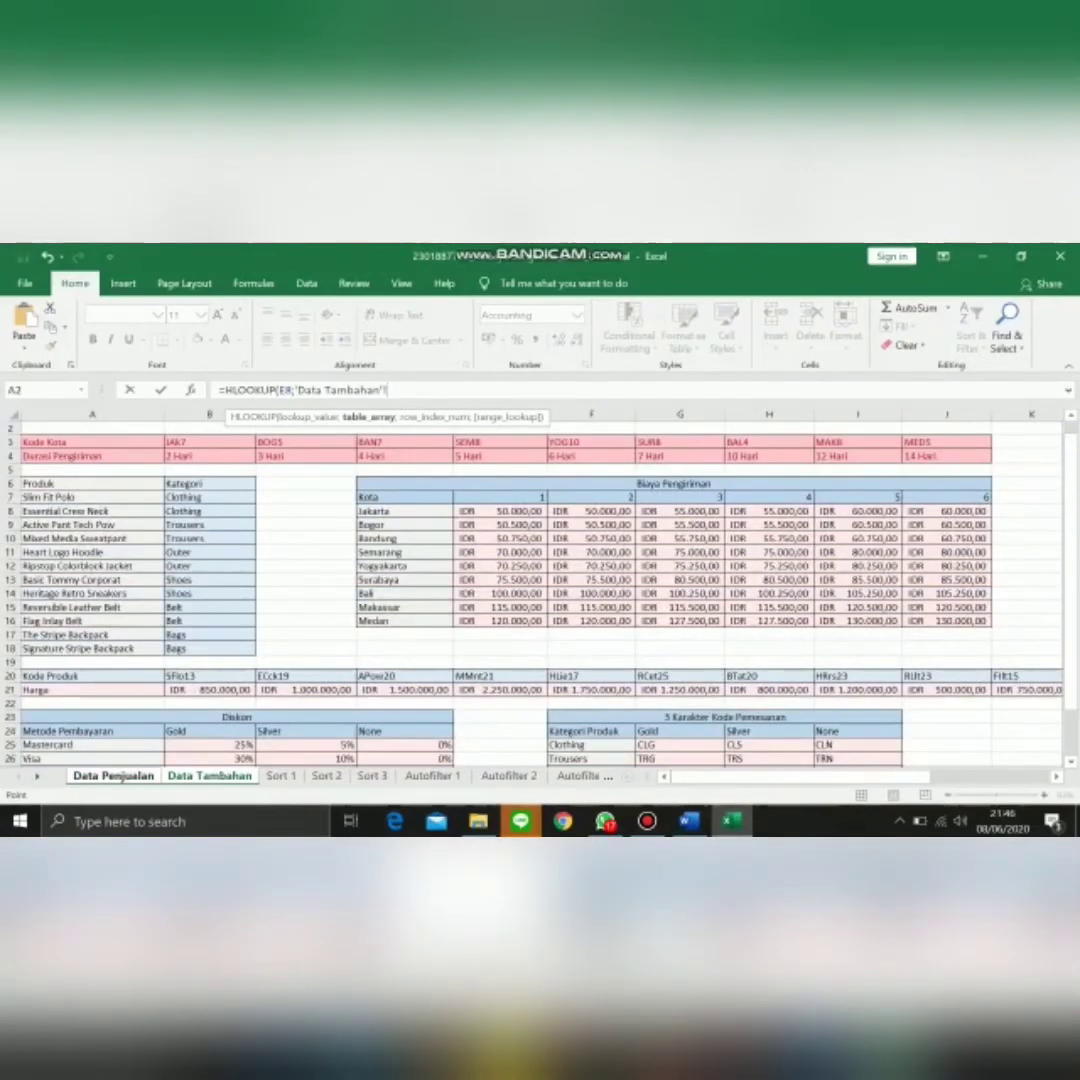
scroll(535, 590, down, 1)
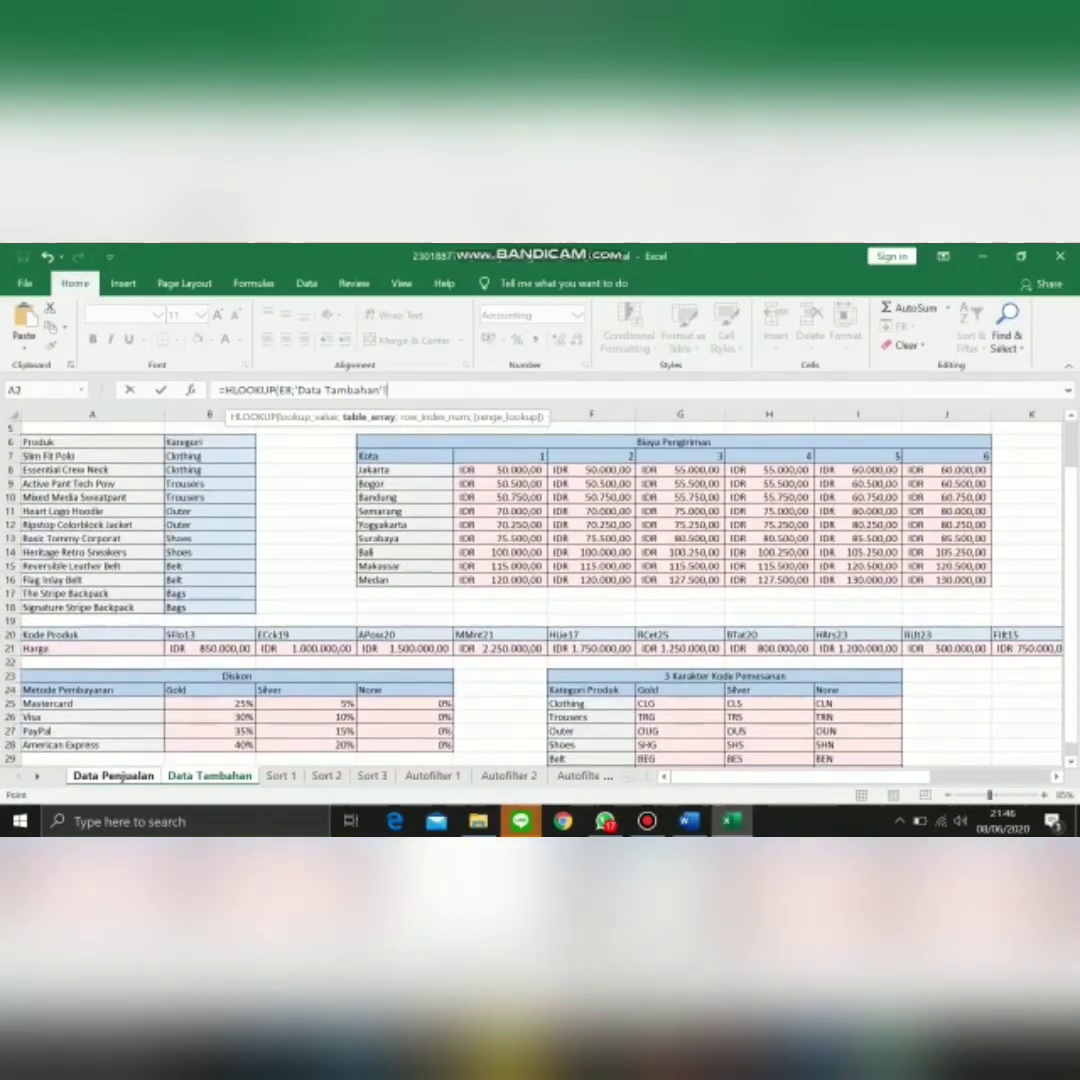
click(92, 635)
drag(92, 645, 752, 658)
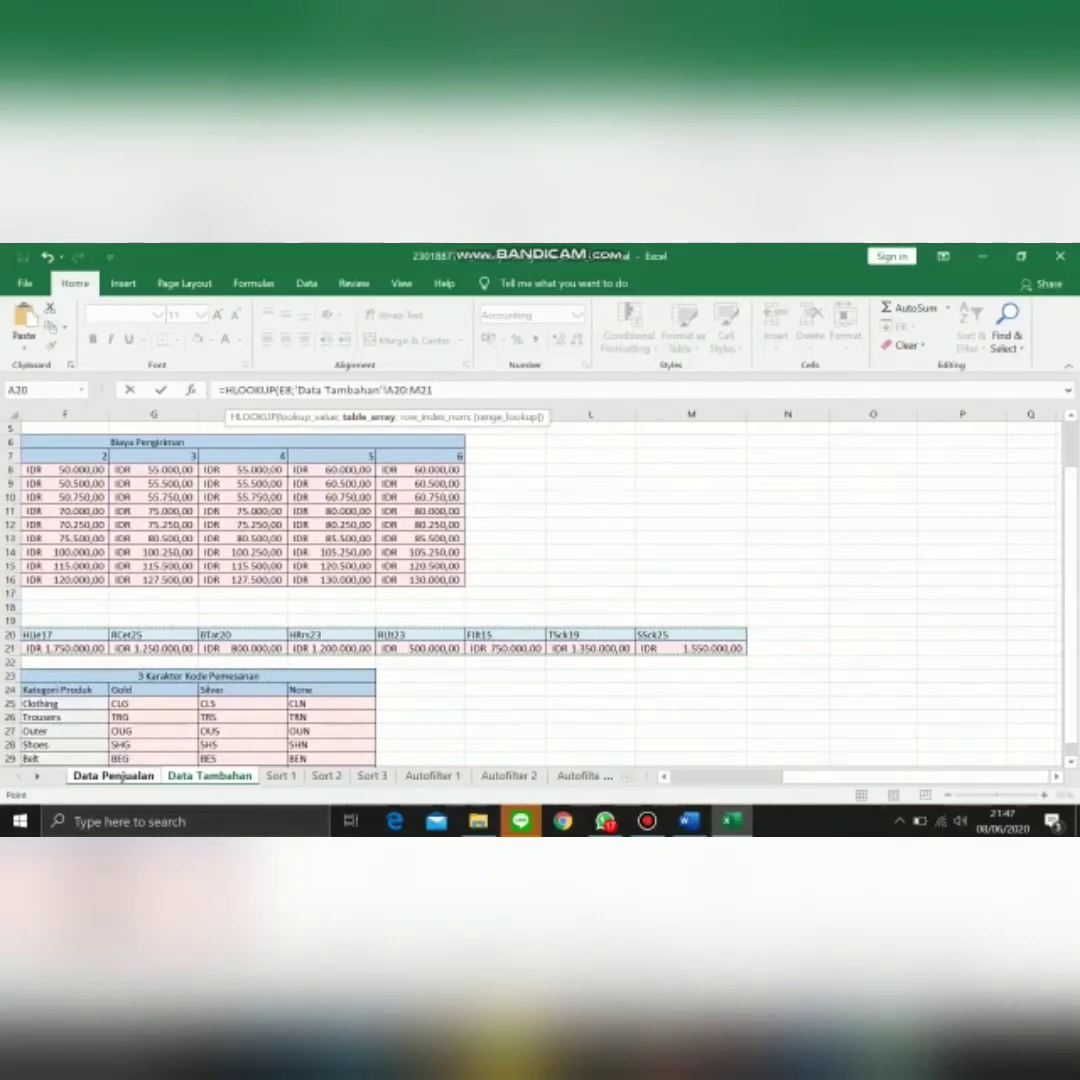
key(F4)
text(;)
Step: Complete the HLOOKUP with row index 2 and exact match FALSE, and enter it in the cell
text(2;)
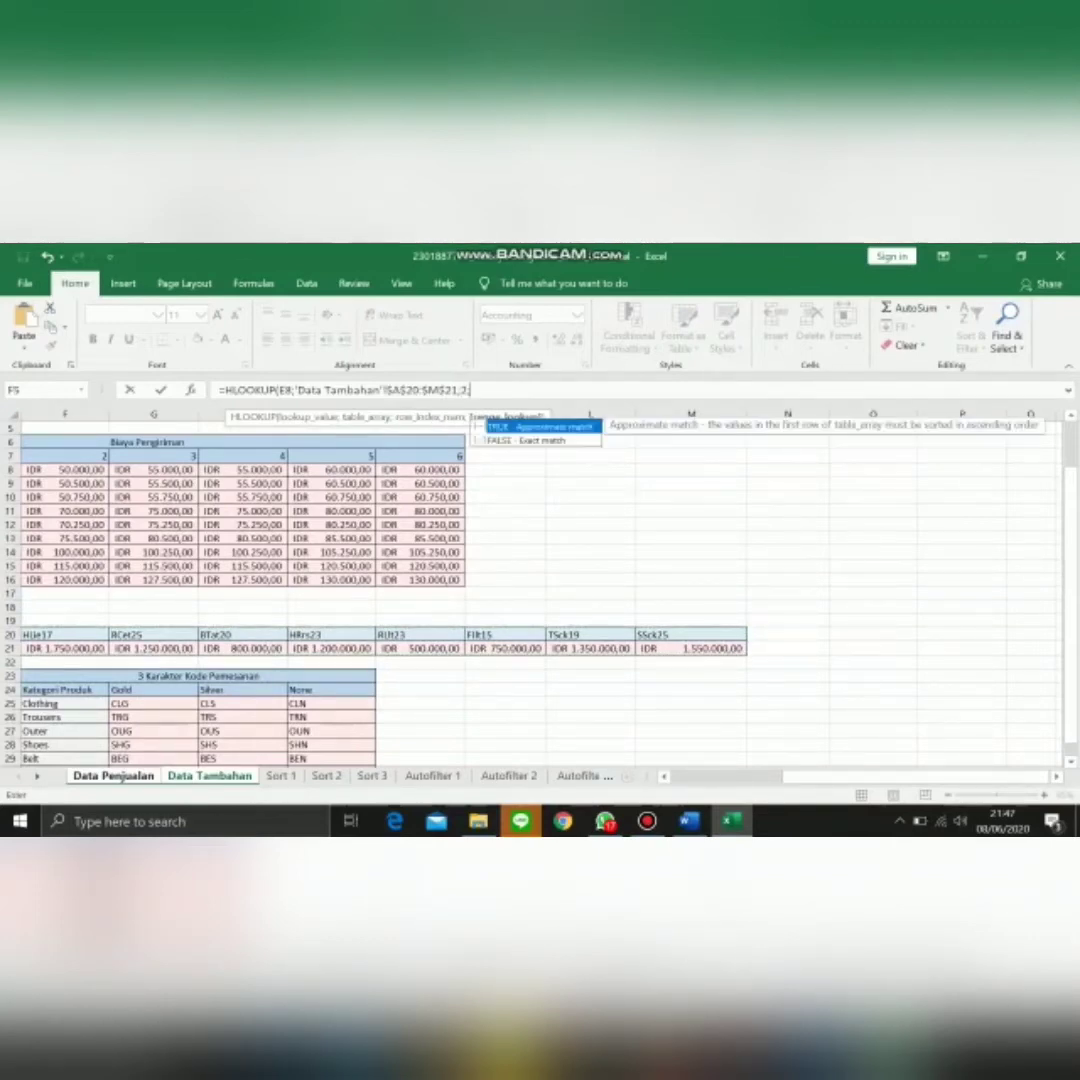
text(FALSE))
key(Return)
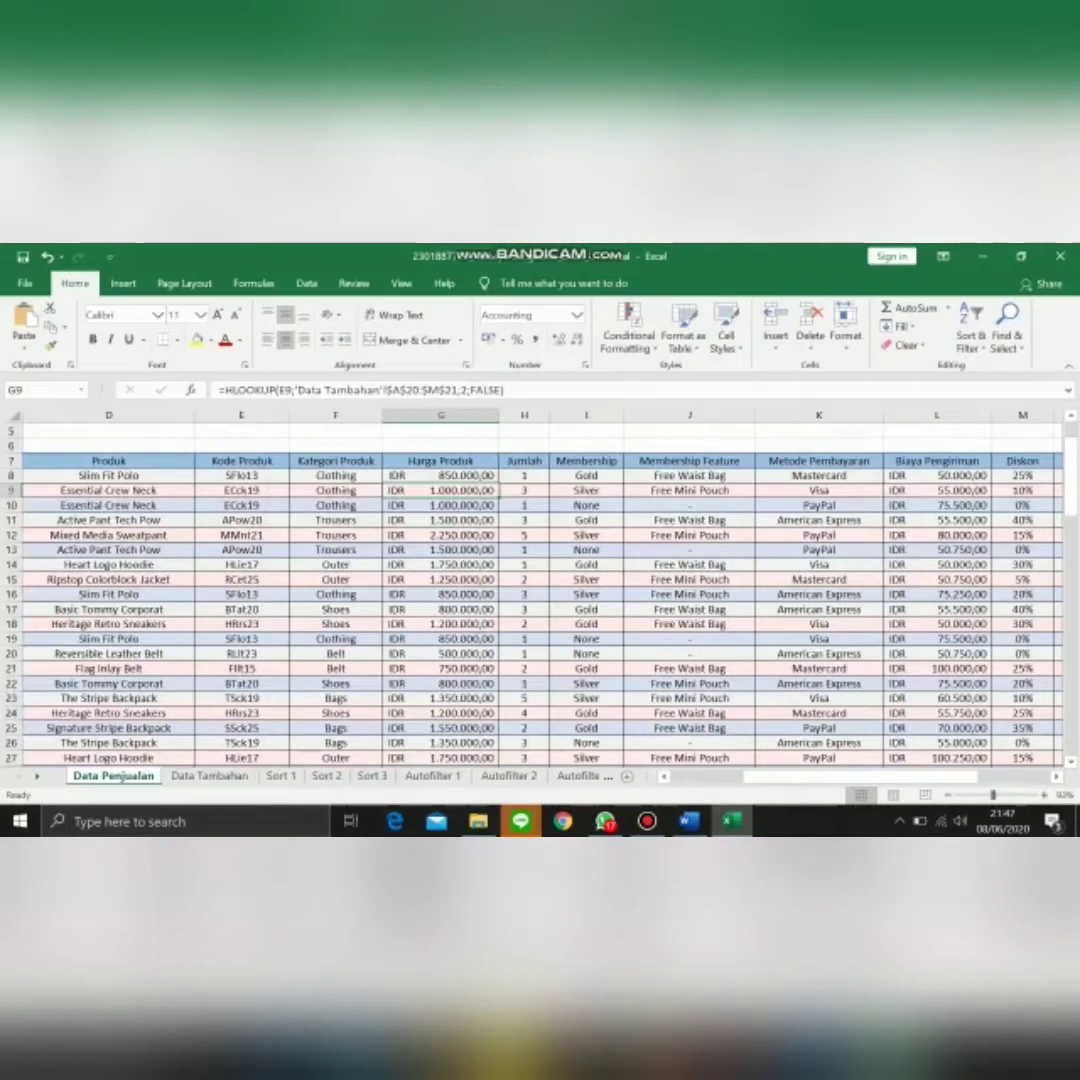
Step: Replace the Biaya Pengiriman formula in L8 with a new HLOOKUP that uses quantity cell H8 as the lookup value
scroll(540, 600, right, 3)
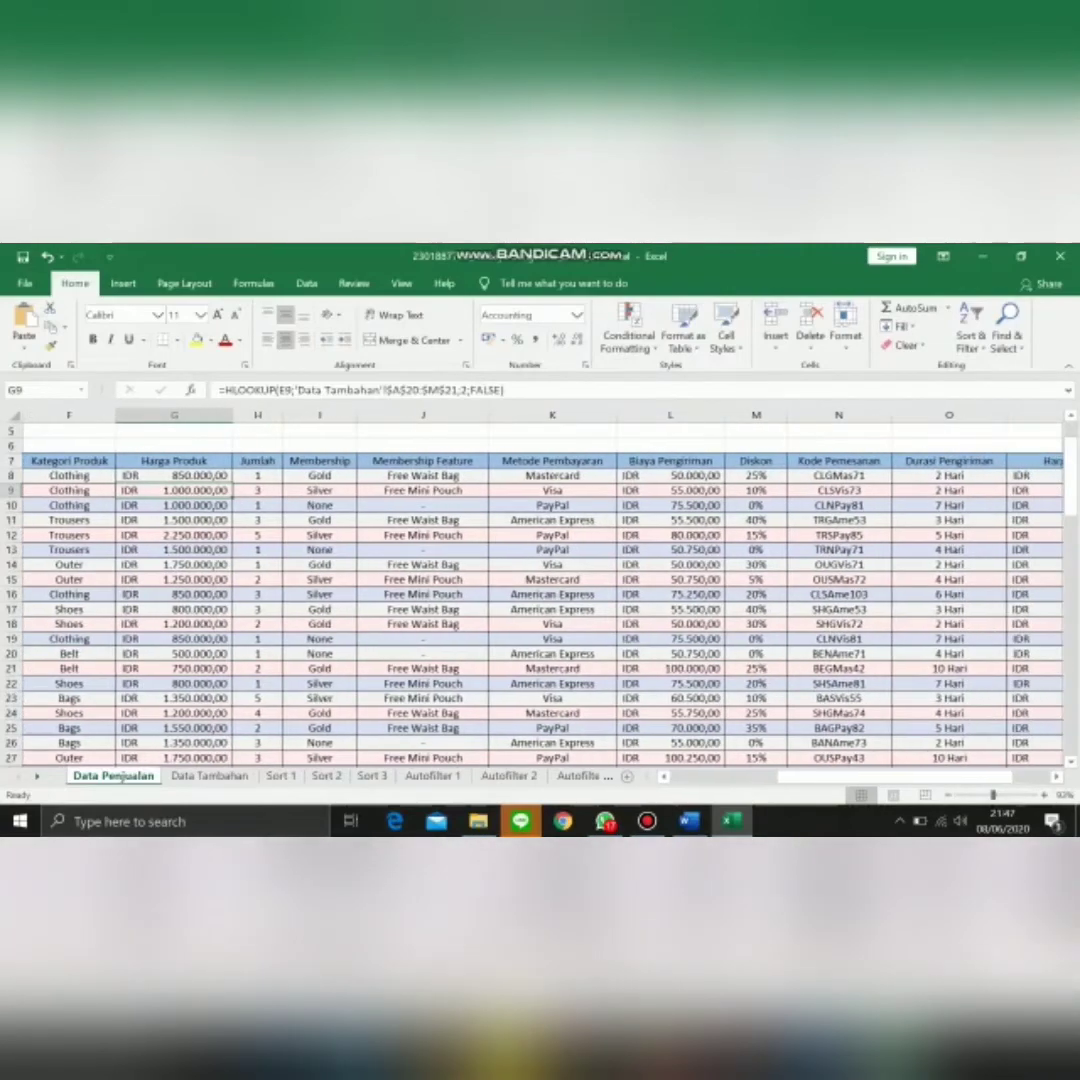
scroll(540, 600, right, 3)
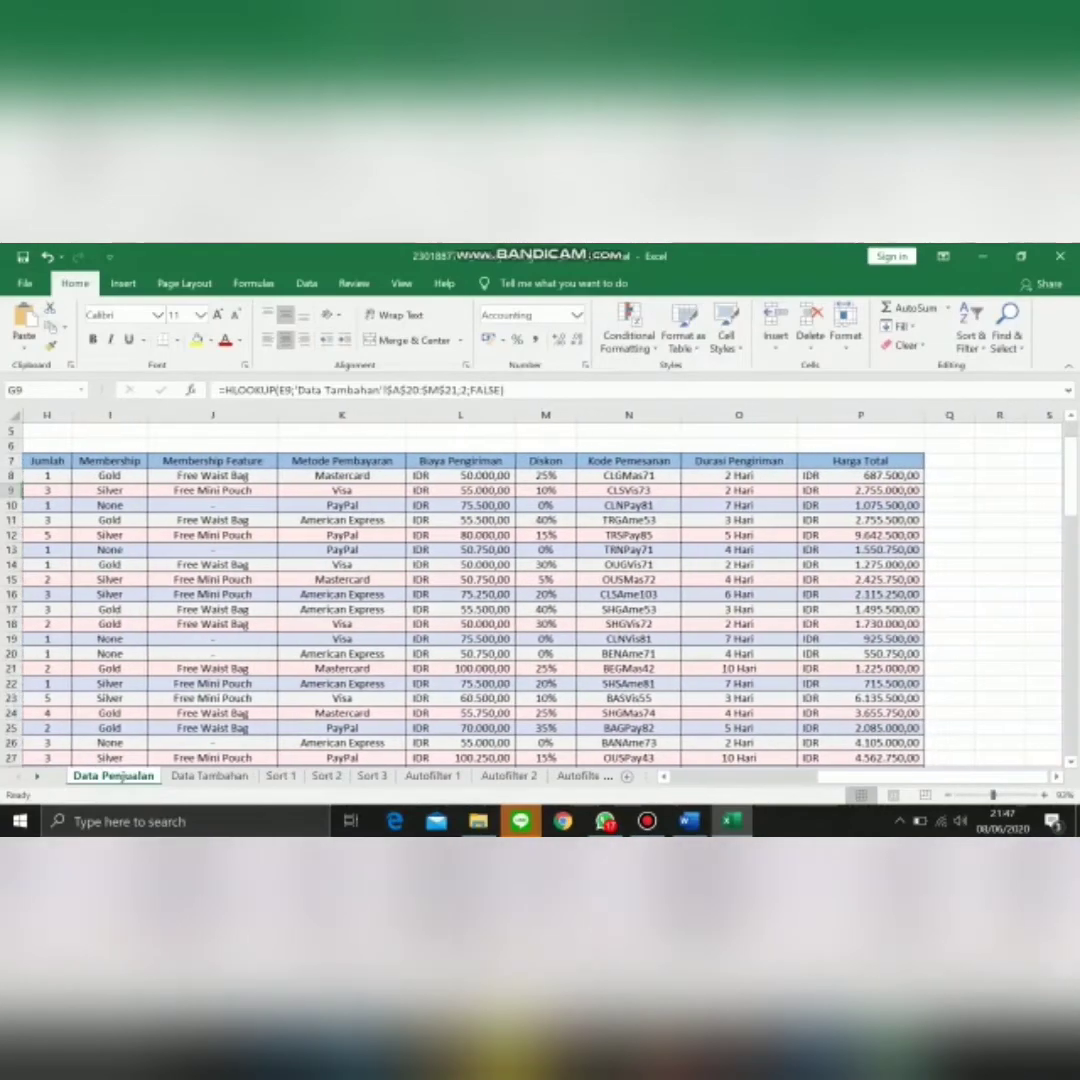
click(513, 482)
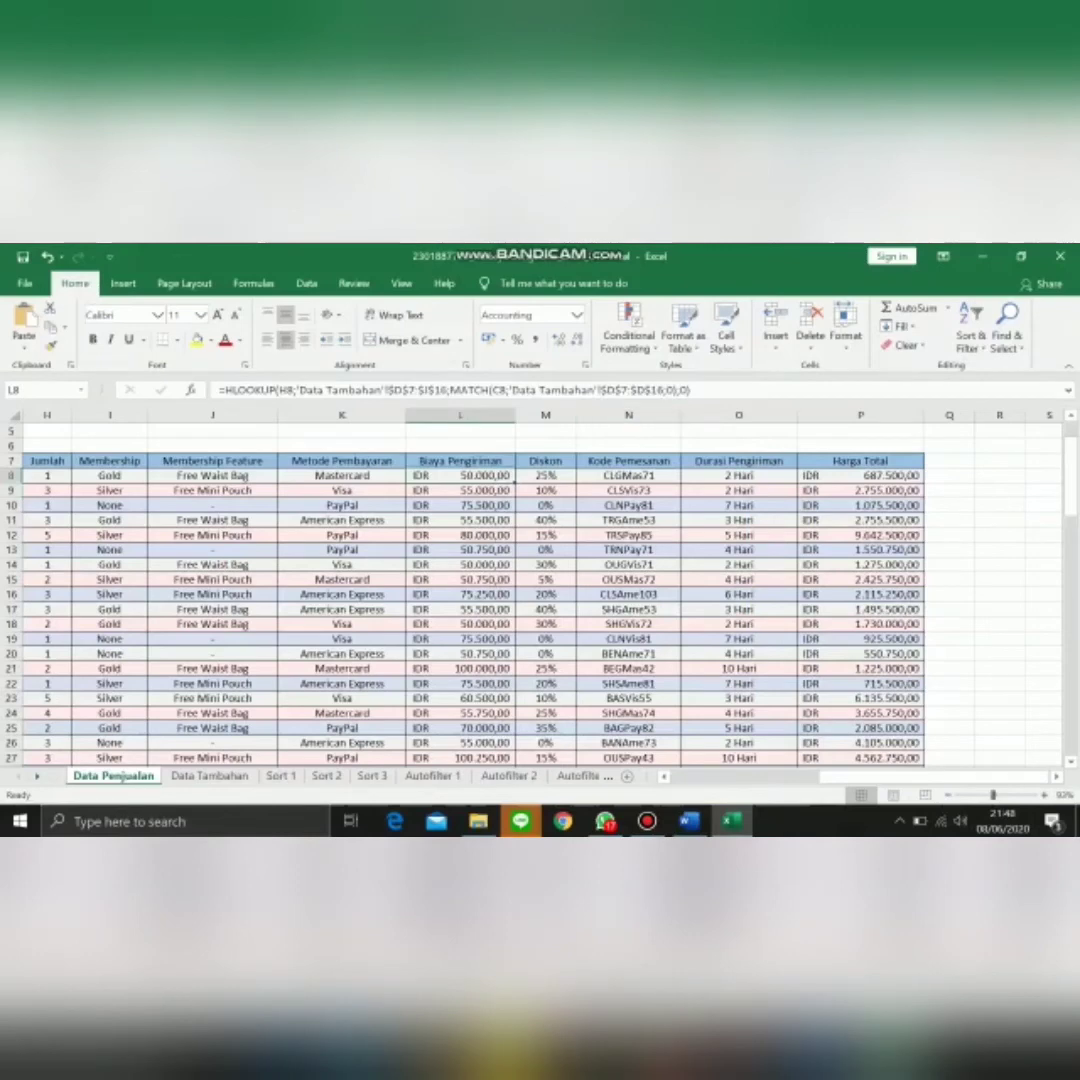
drag(738, 391, 217, 391)
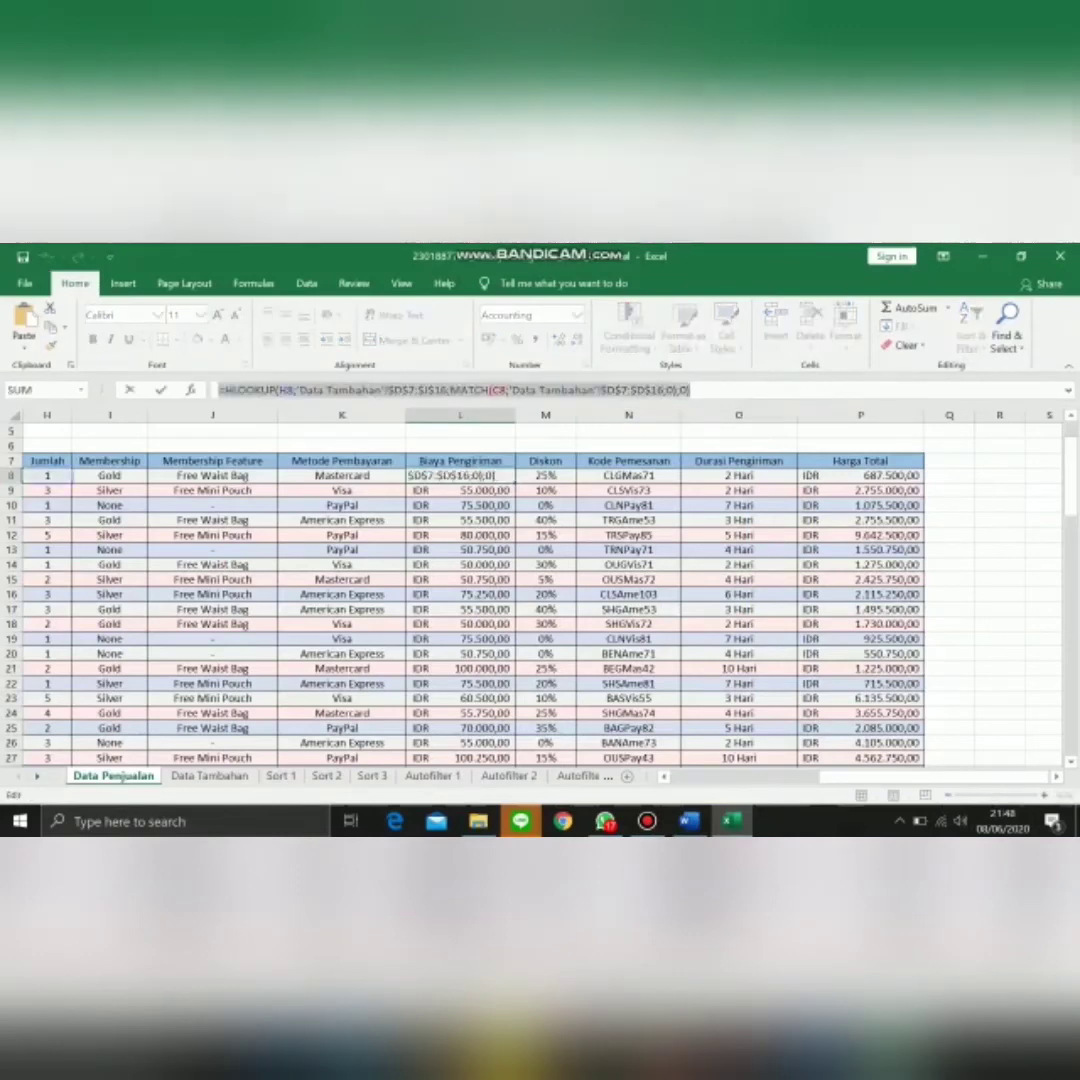
text(=HLOOK)
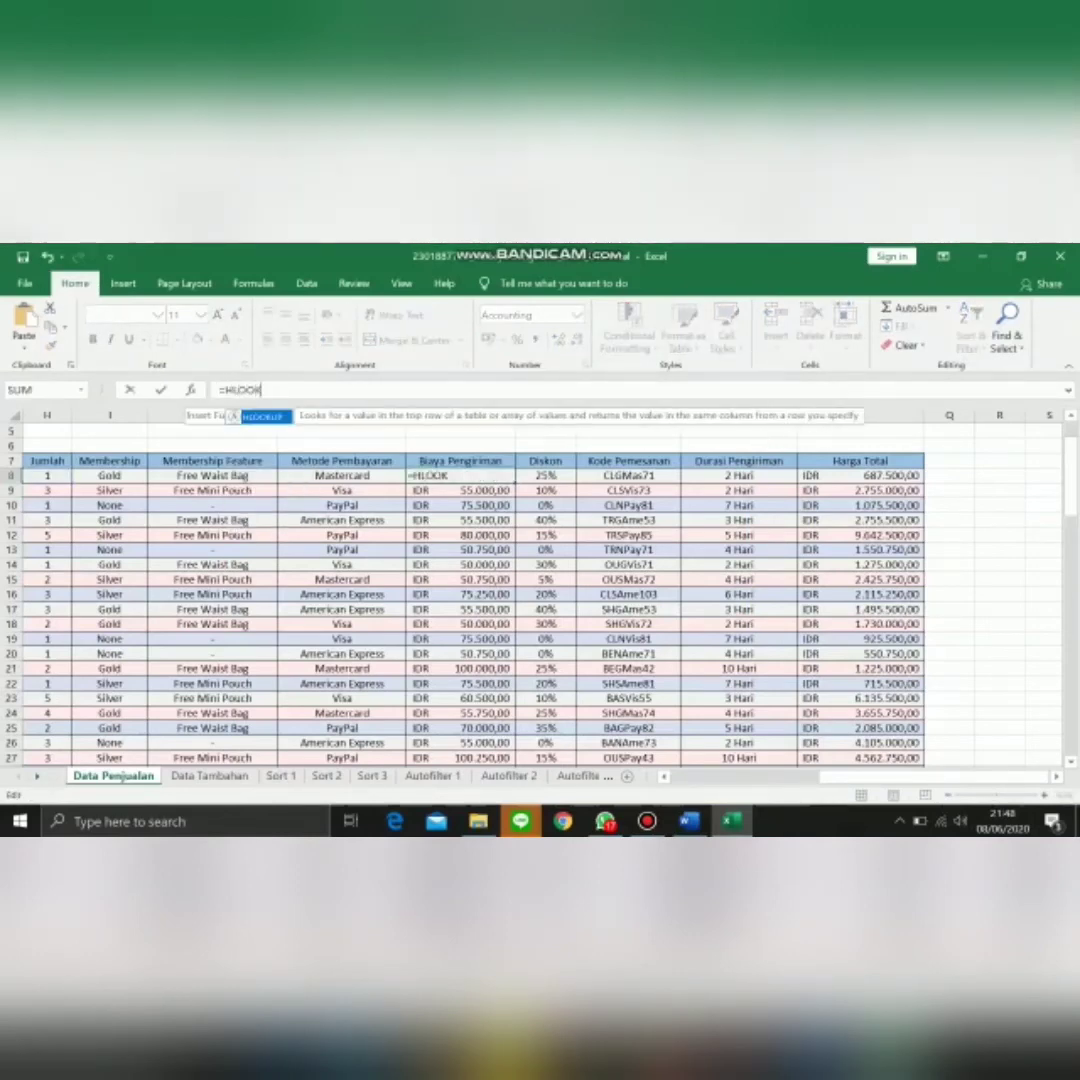
text(UP)
click(47, 476)
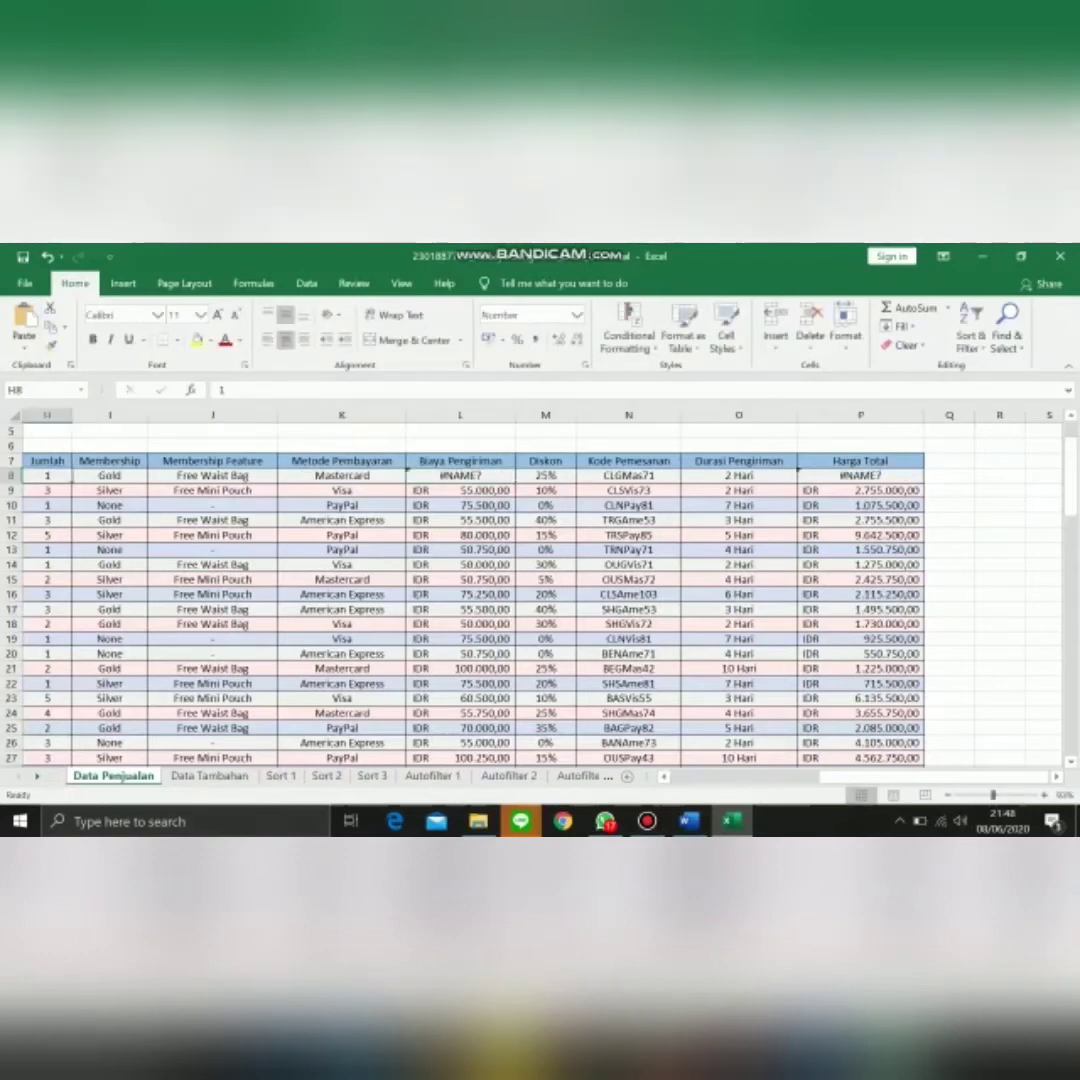
click(460, 476)
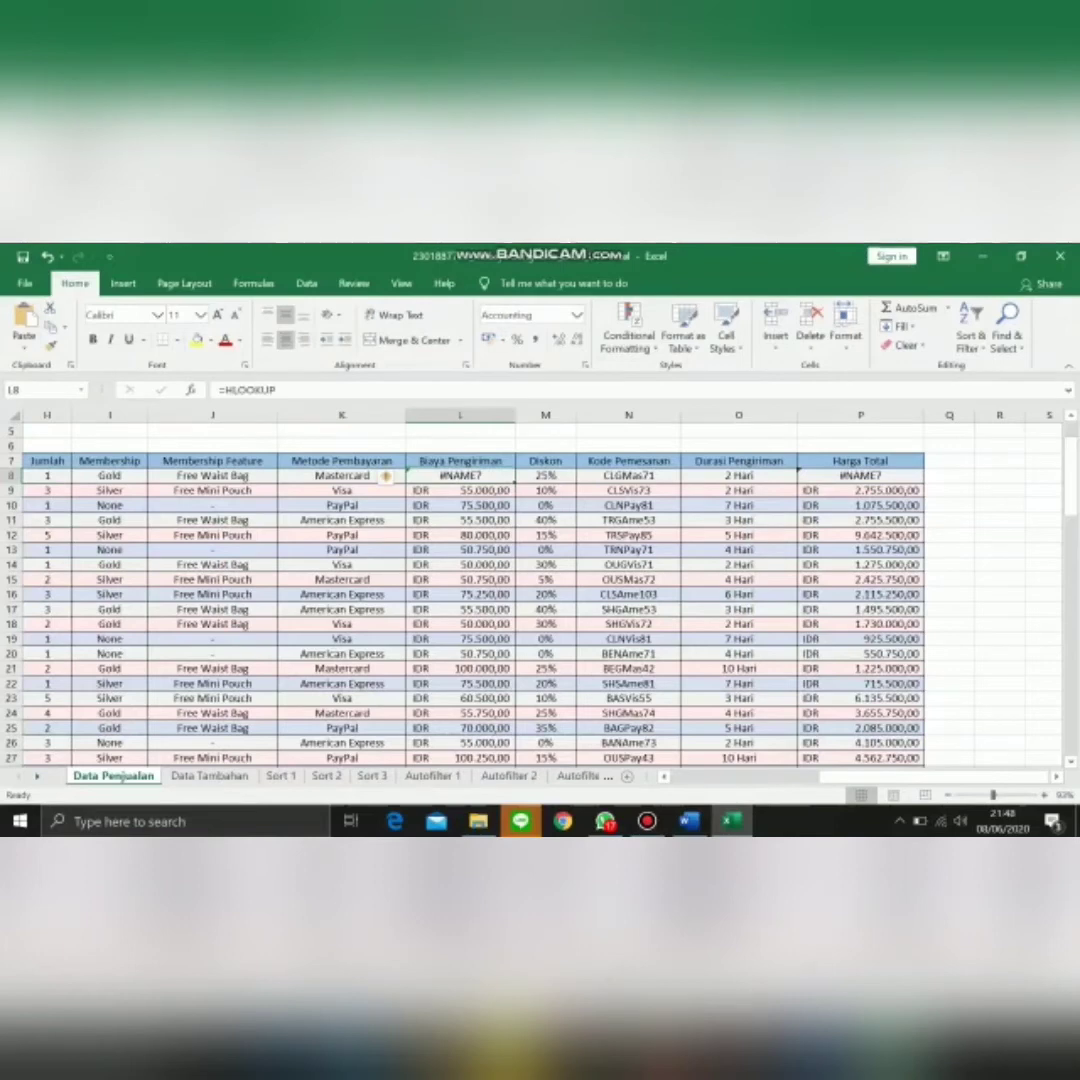
click(285, 390)
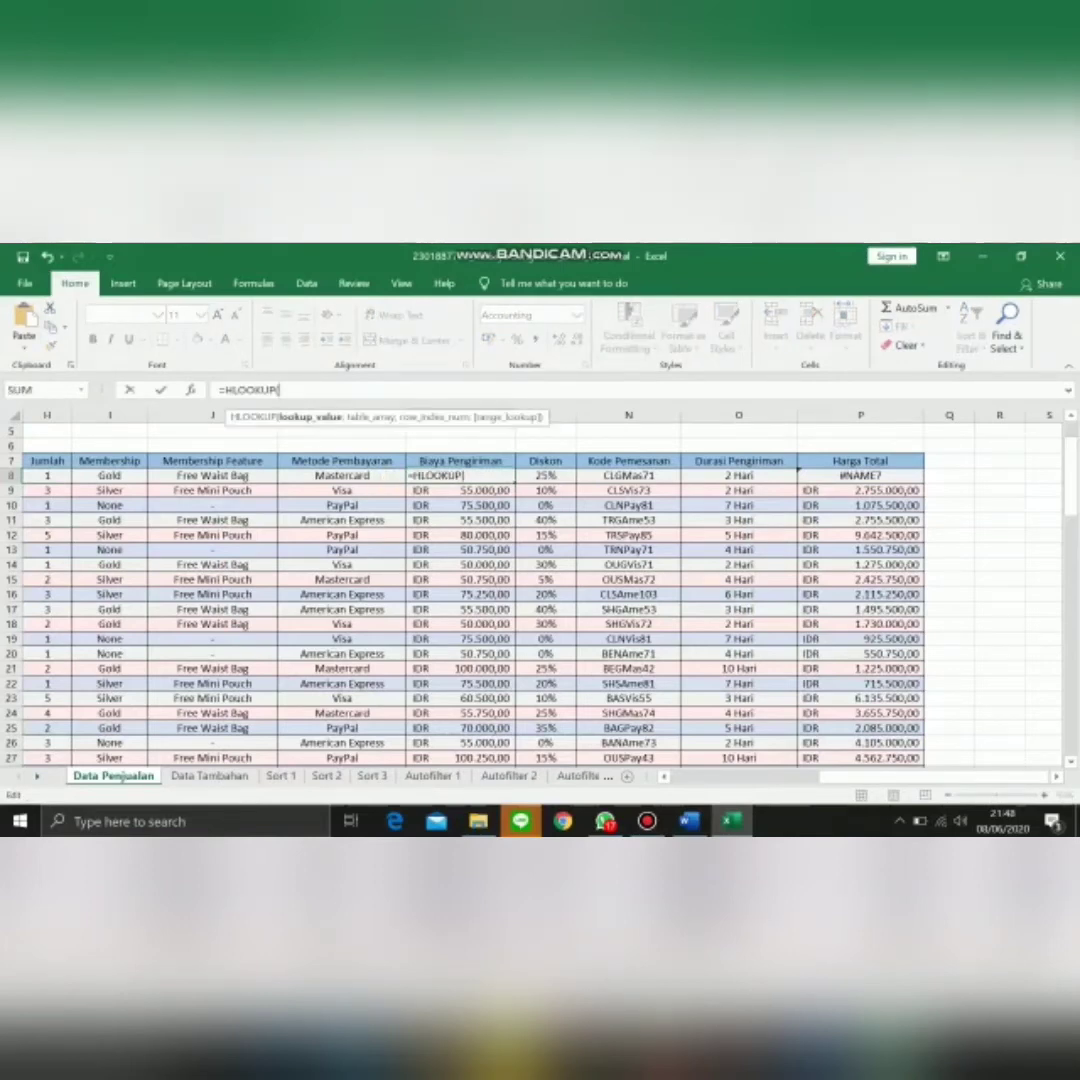
click(47, 476)
Step: Set the HLOOKUP's table array to the Biaya Pengiriman table on the Data Tambahan sheet, as absolute range $D$7:$J$16
text(;'Data Tambahan'!)
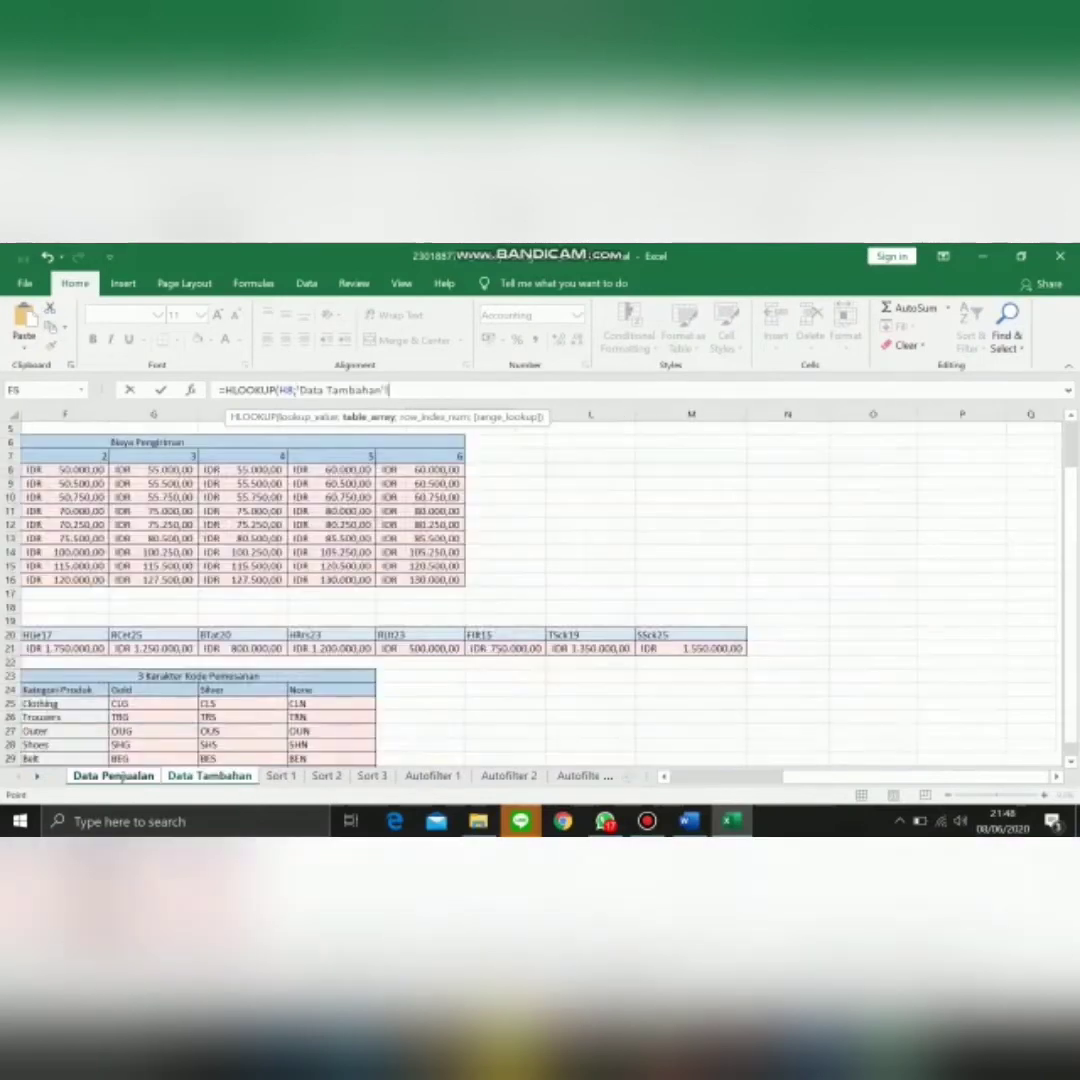
click(209, 776)
scroll(540, 590, left, 5)
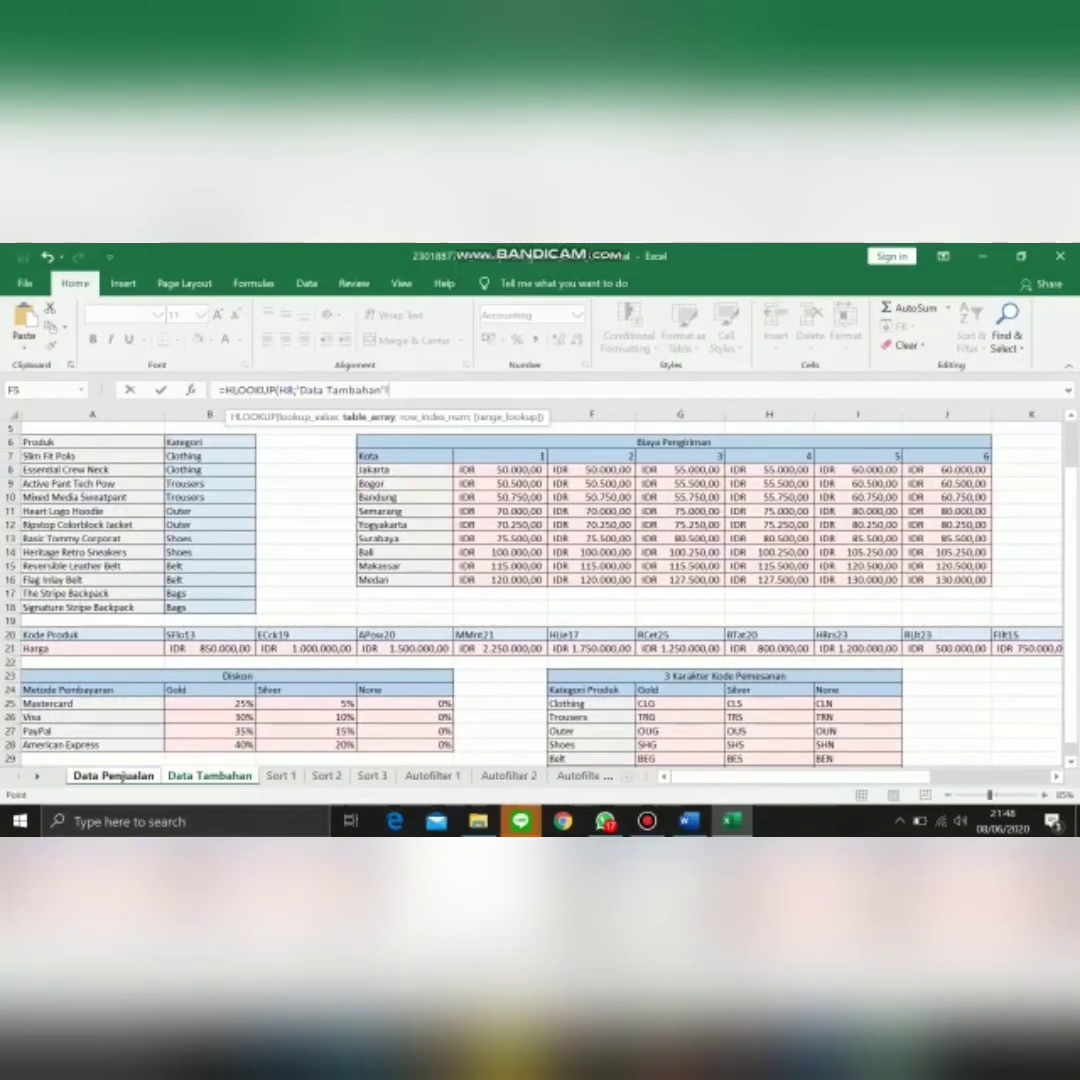
scroll(540, 590, right, 3)
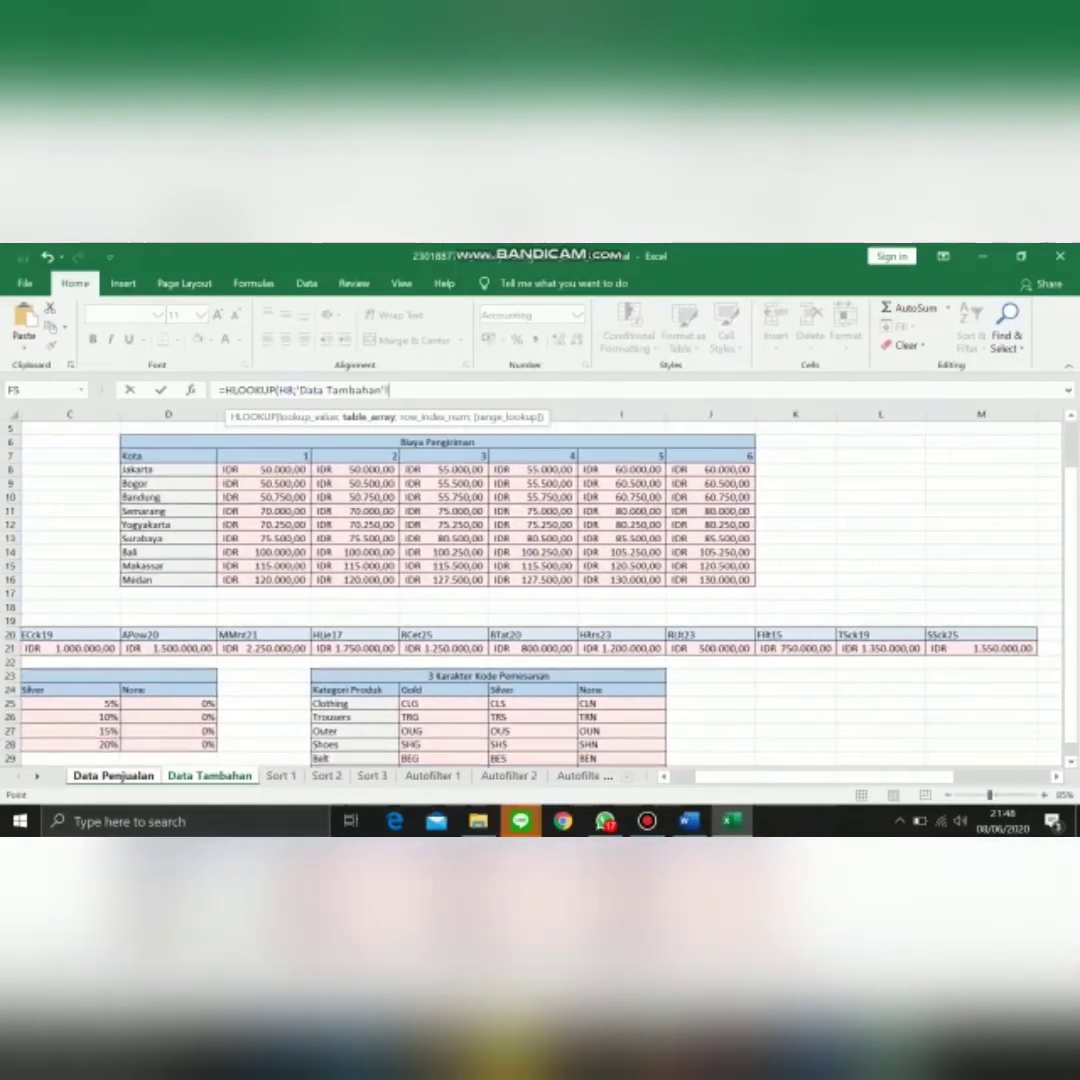
click(168, 456)
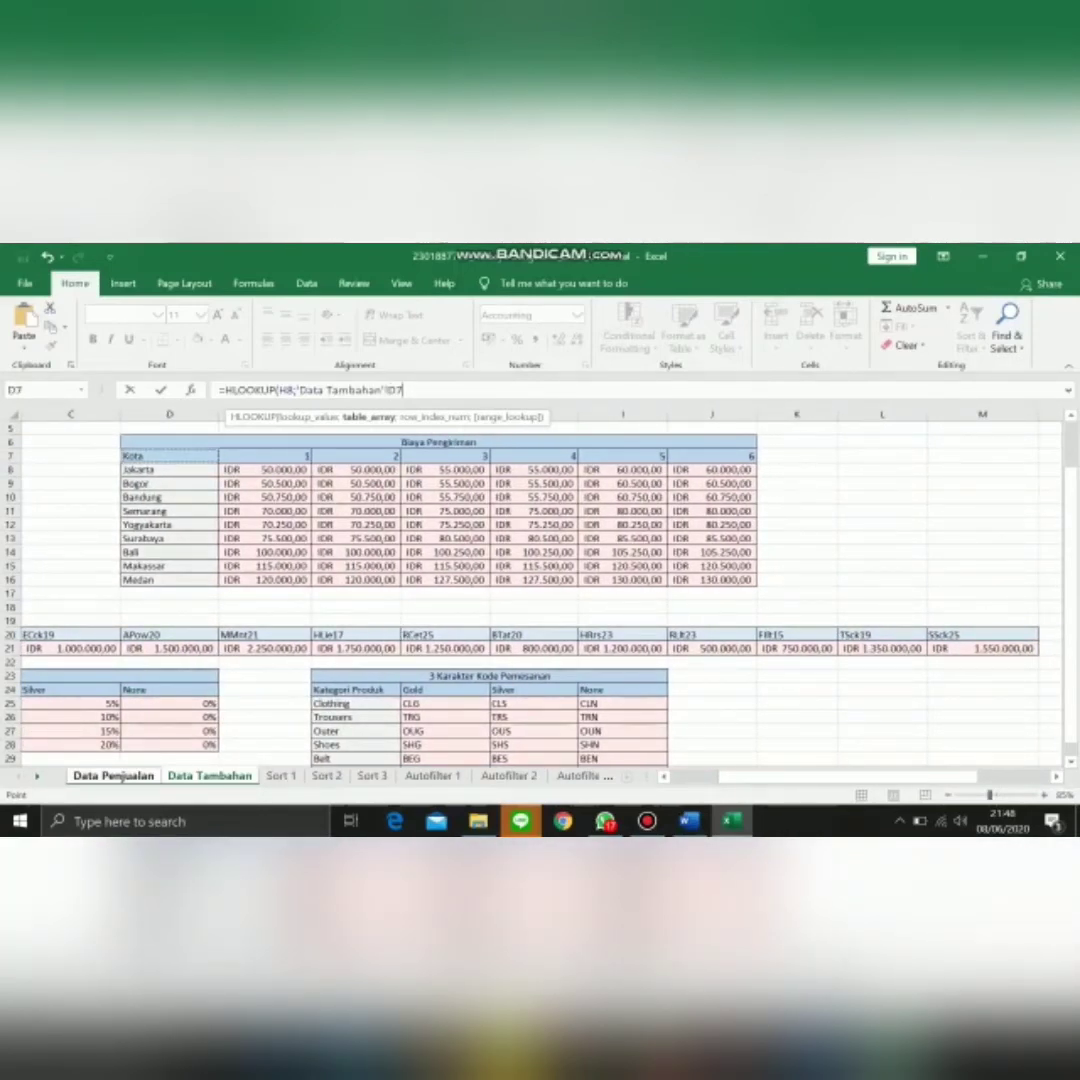
drag(168, 456, 758, 588)
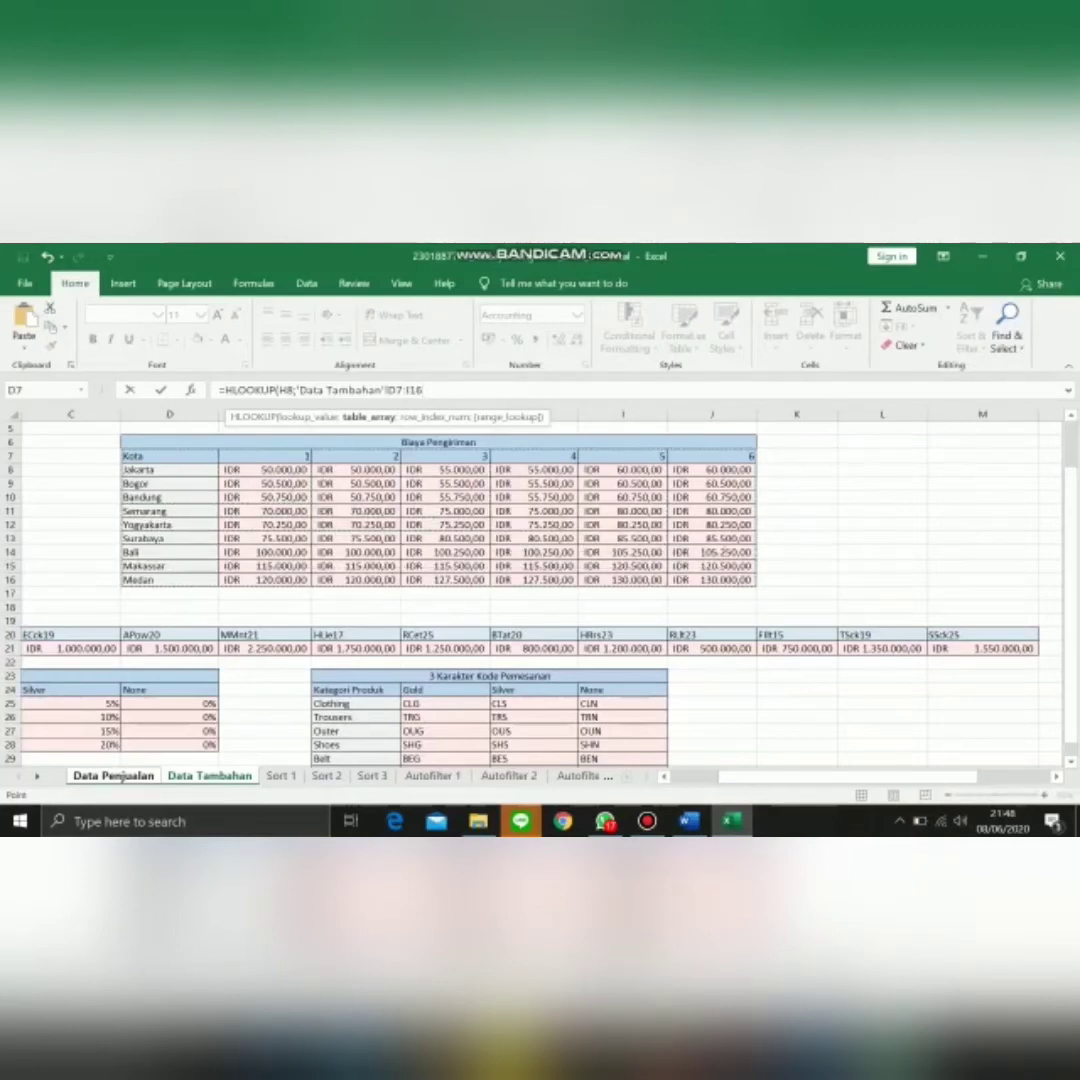
key(F4)
text(;)
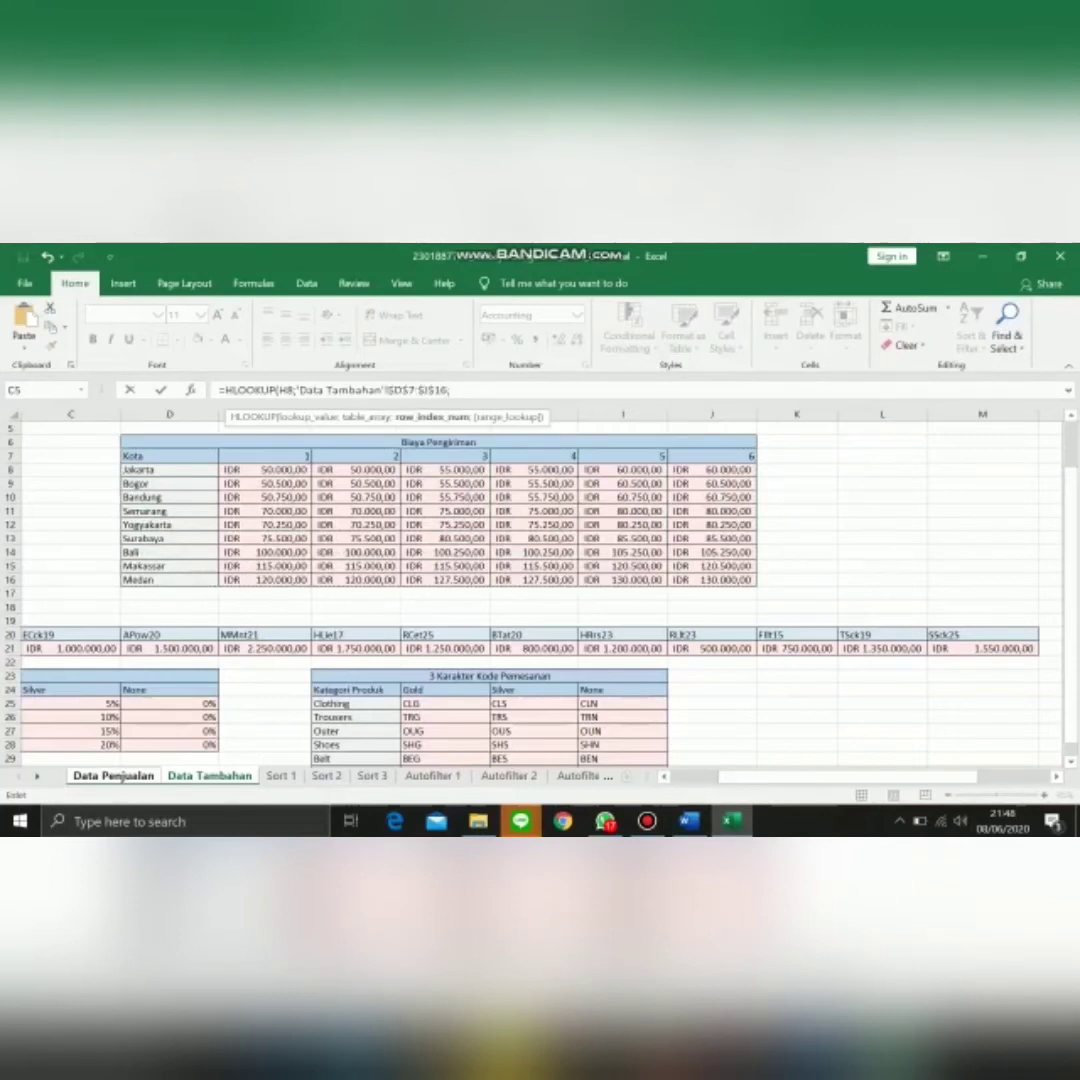
Step: Nest a MATCH function as the HLOOKUP's row index, with the Kota cell C8 as its lookup value
text(MAT)
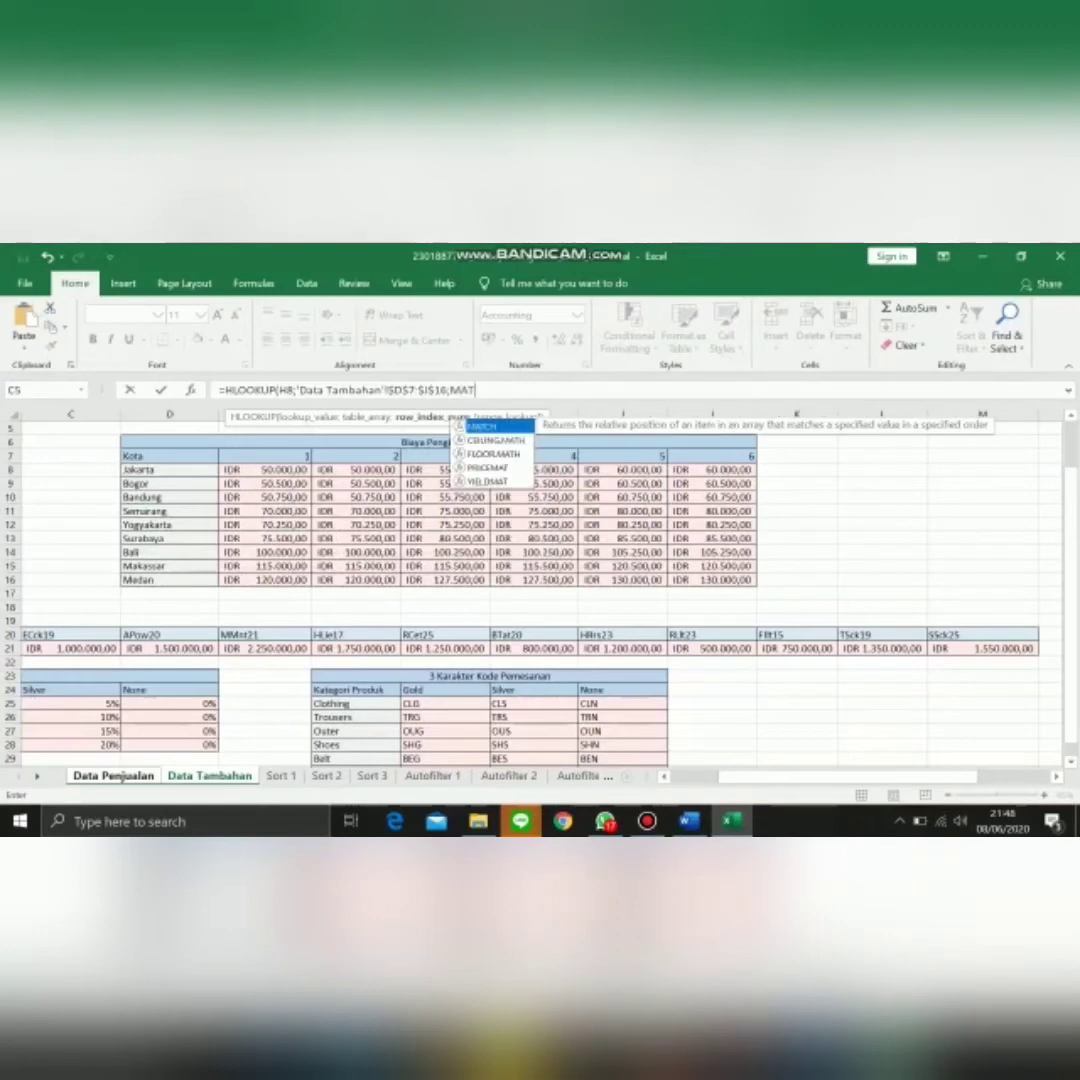
text(CH)
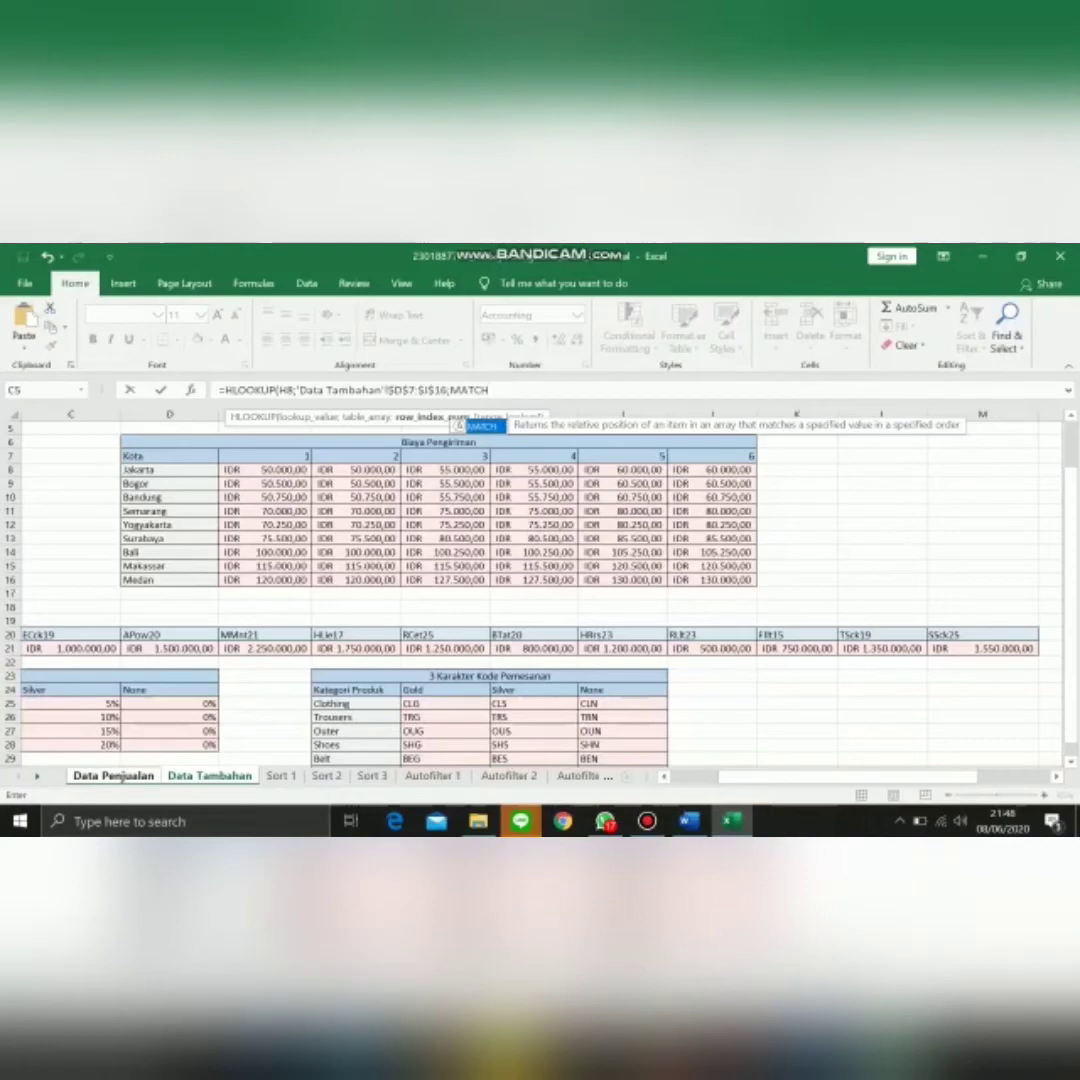
key(Return)
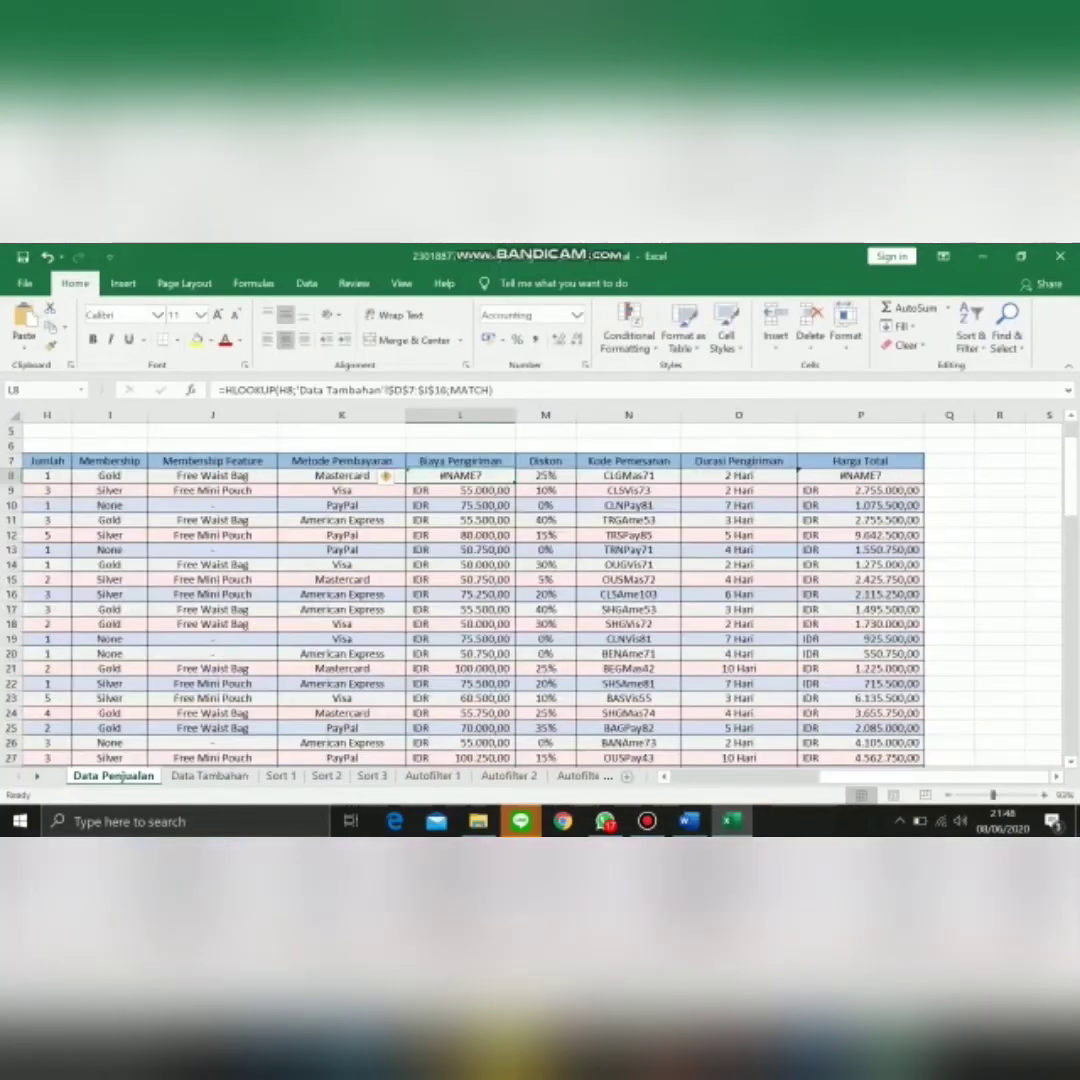
key(F2)
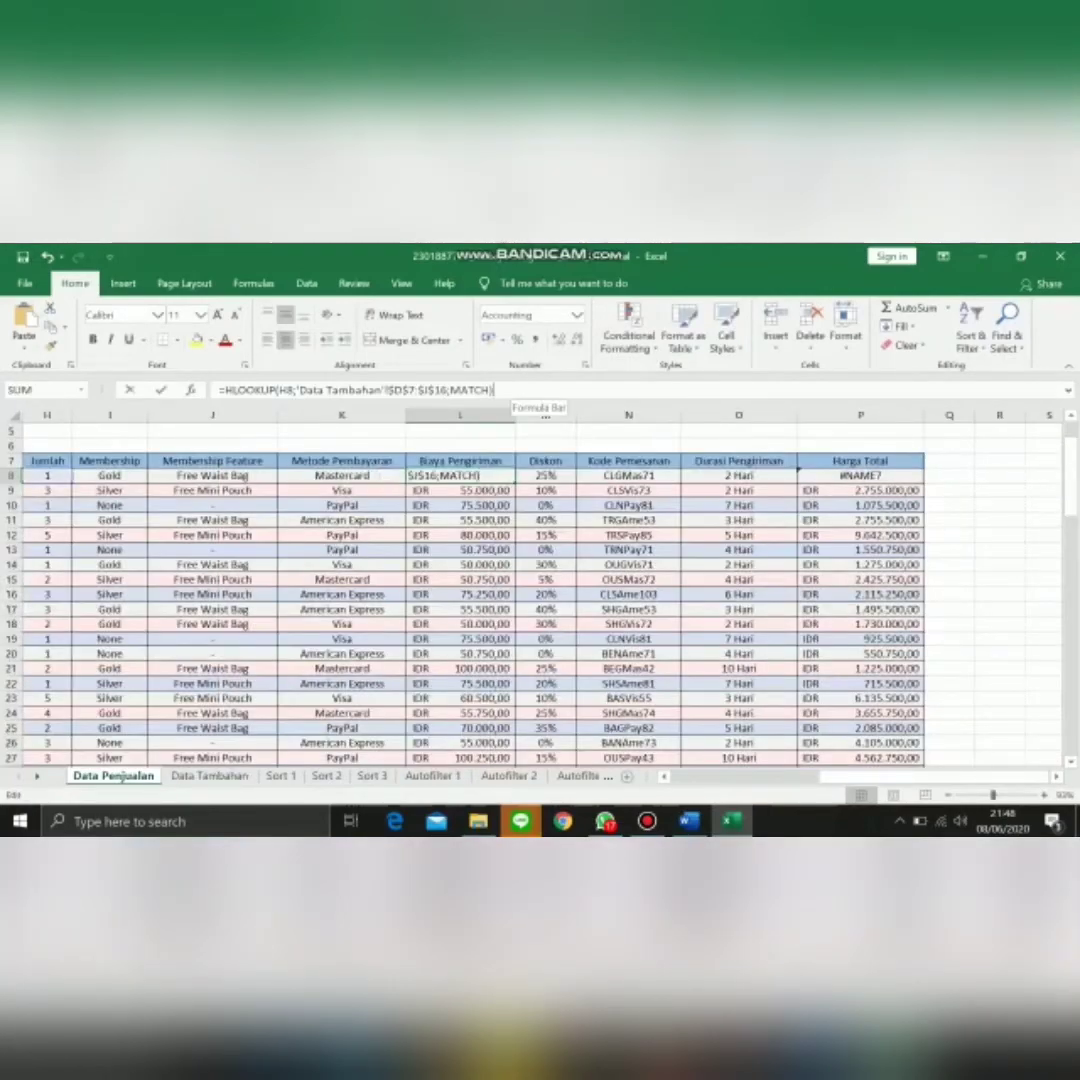
key(BackSpace)
text(()
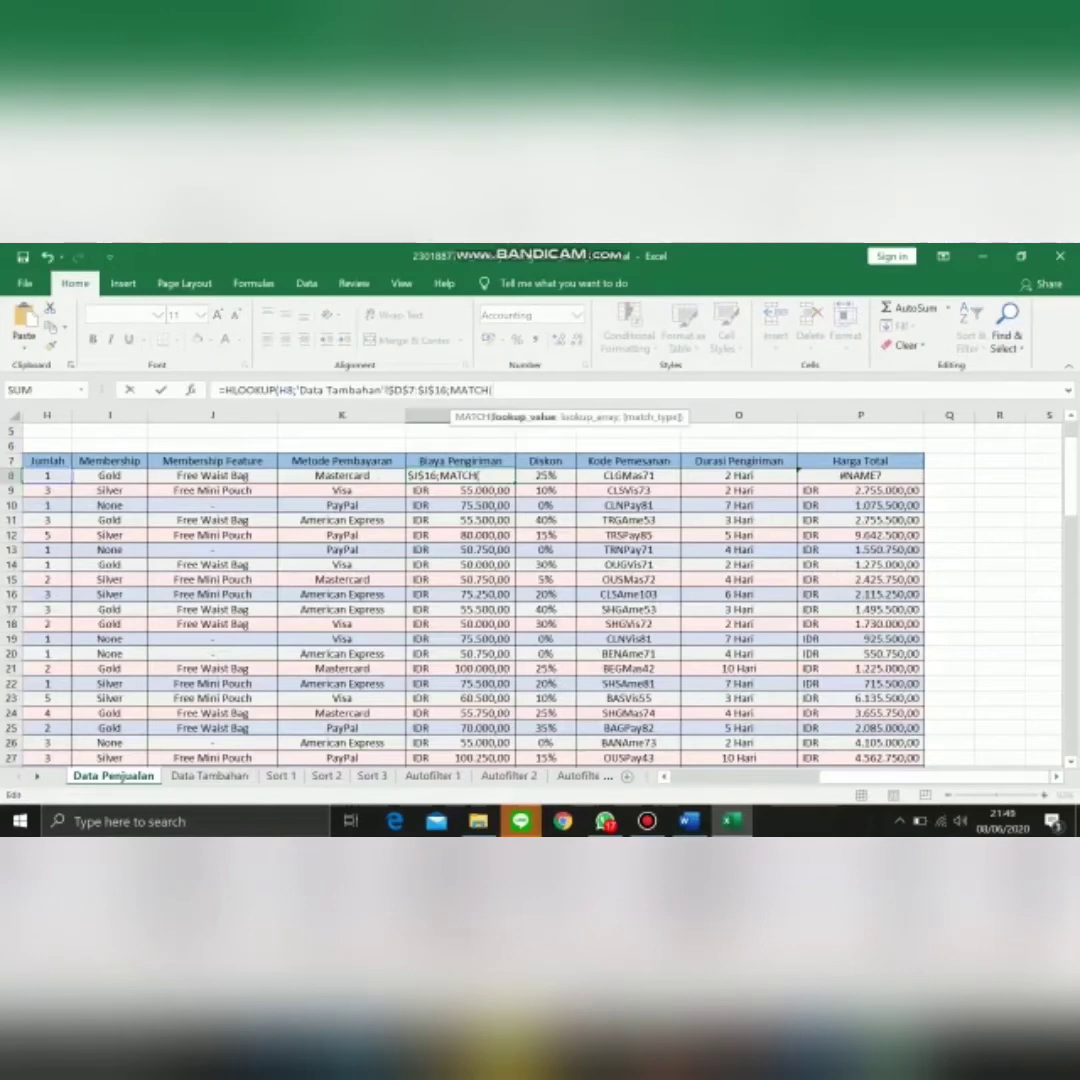
scroll(318, 415, left, 5)
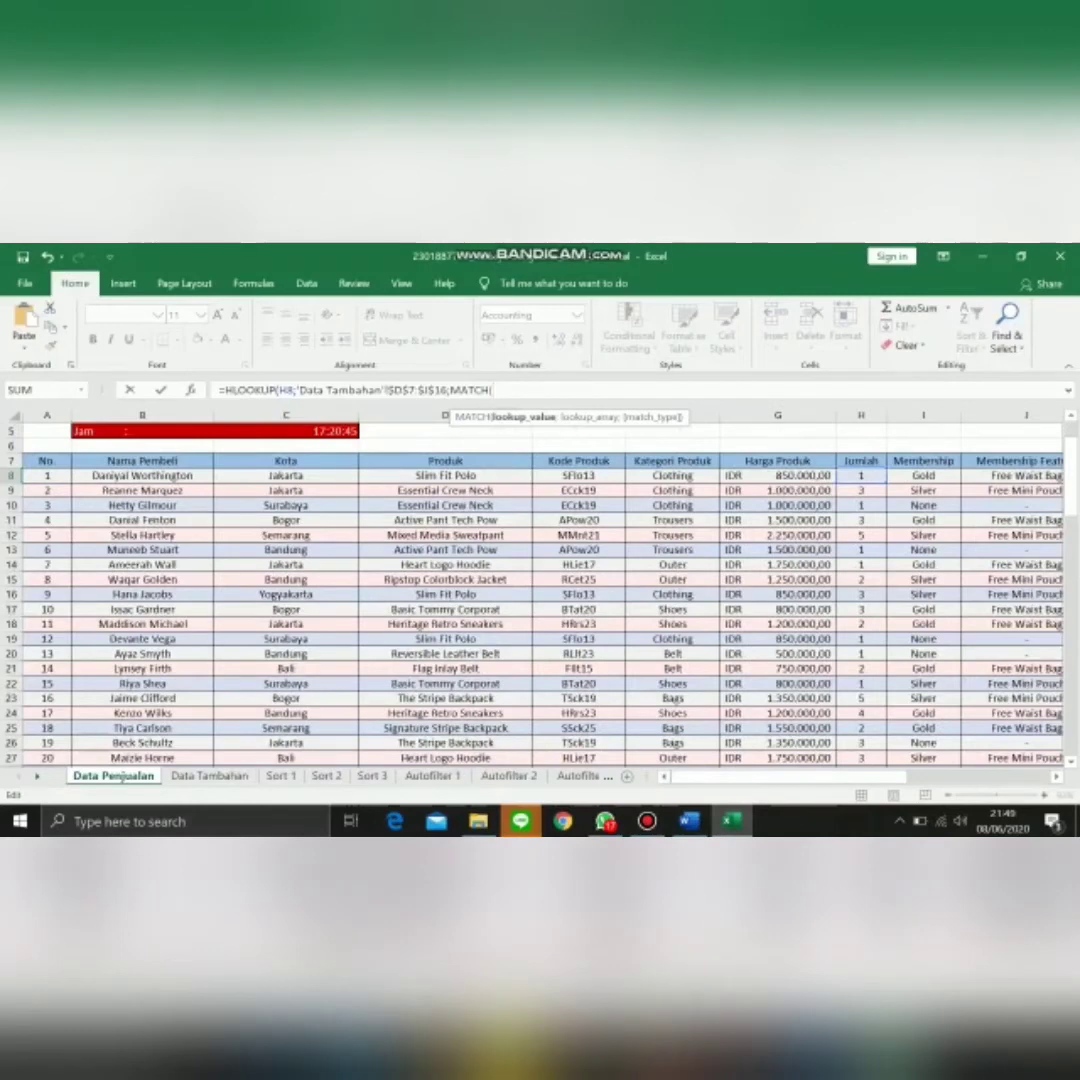
click(286, 476)
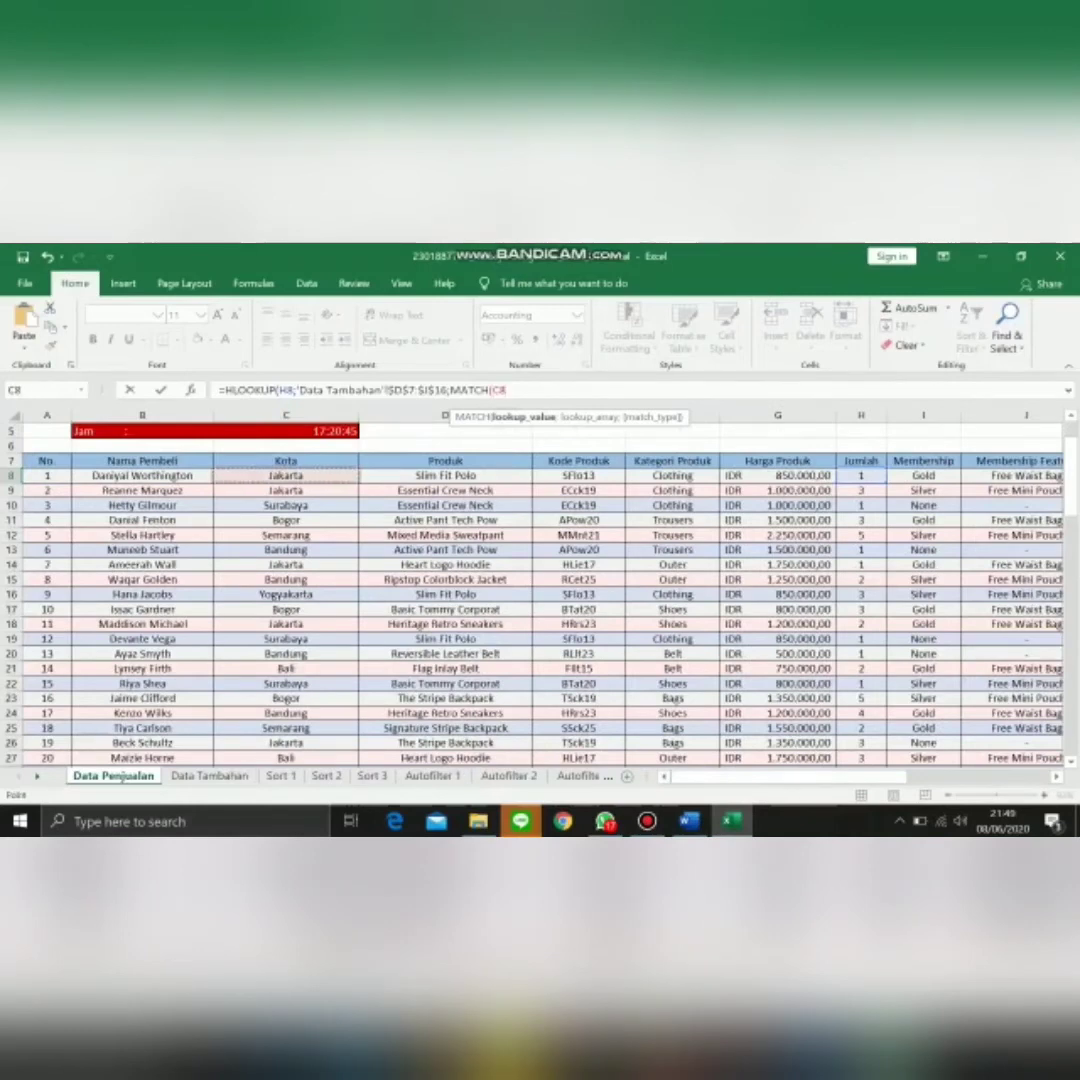
text(;)
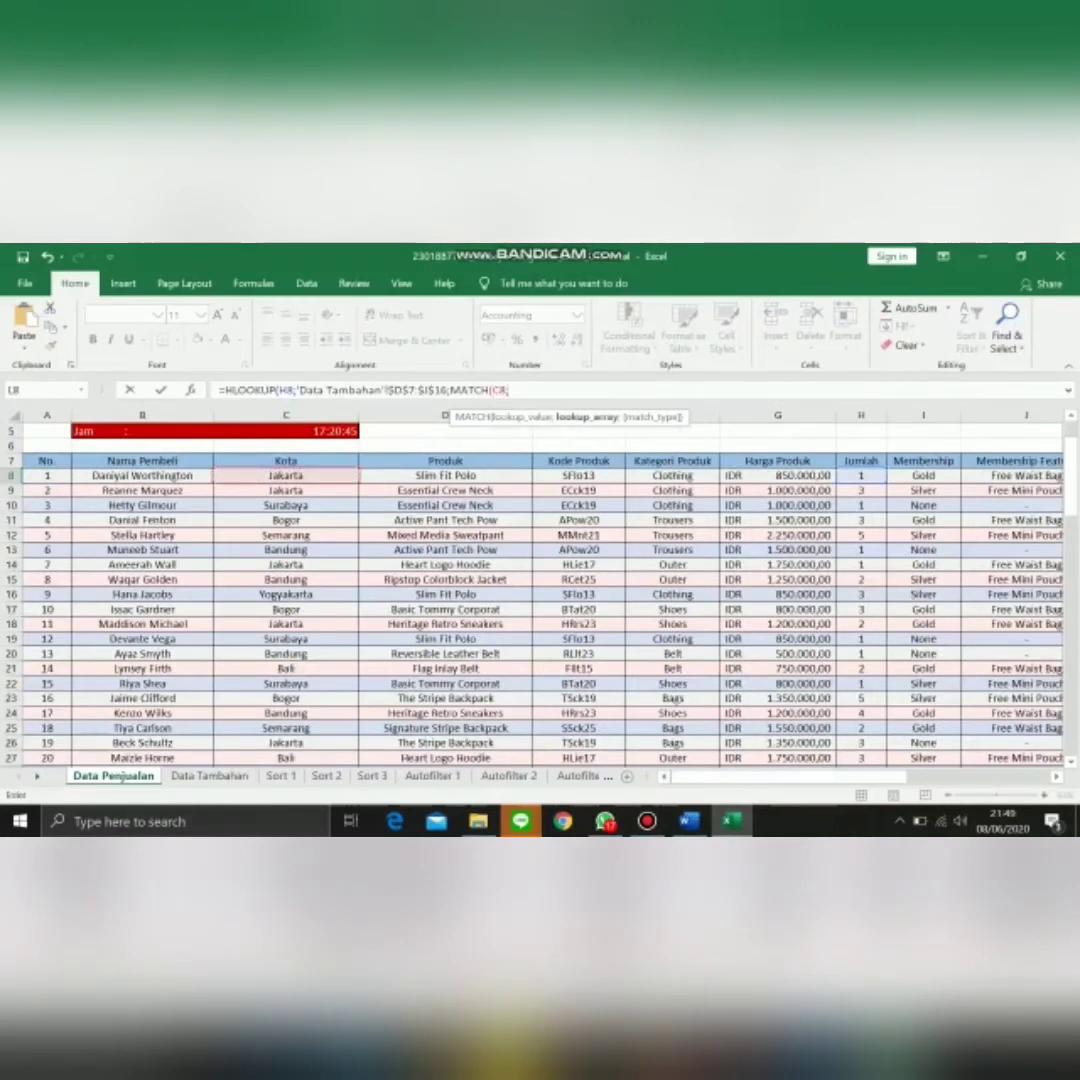
Step: Set the MATCH lookup array to the Kota column on the Data Tambahan sheet, as absolute range $D$7:$D$16
click(209, 776)
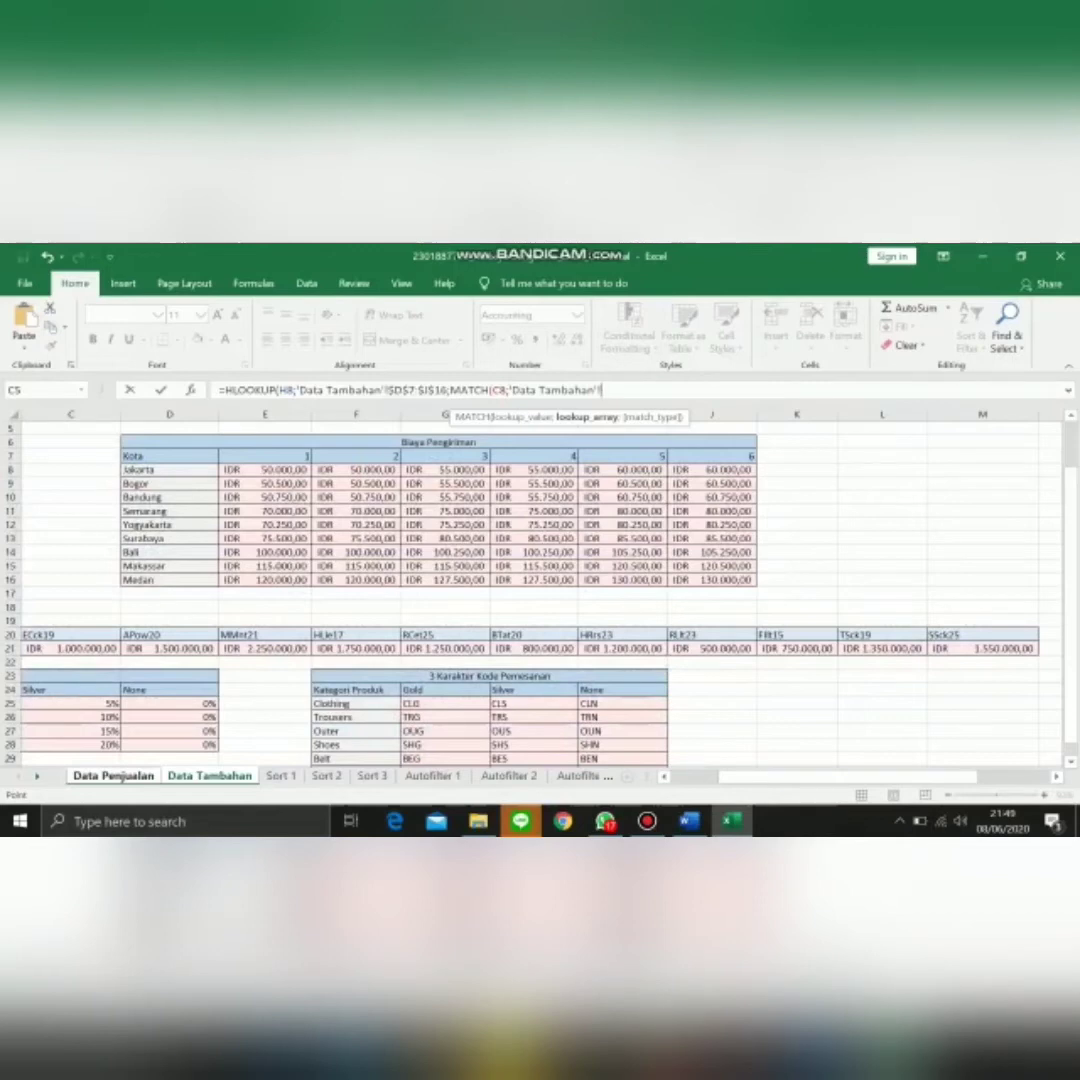
click(169, 456)
drag(169, 456, 200, 582)
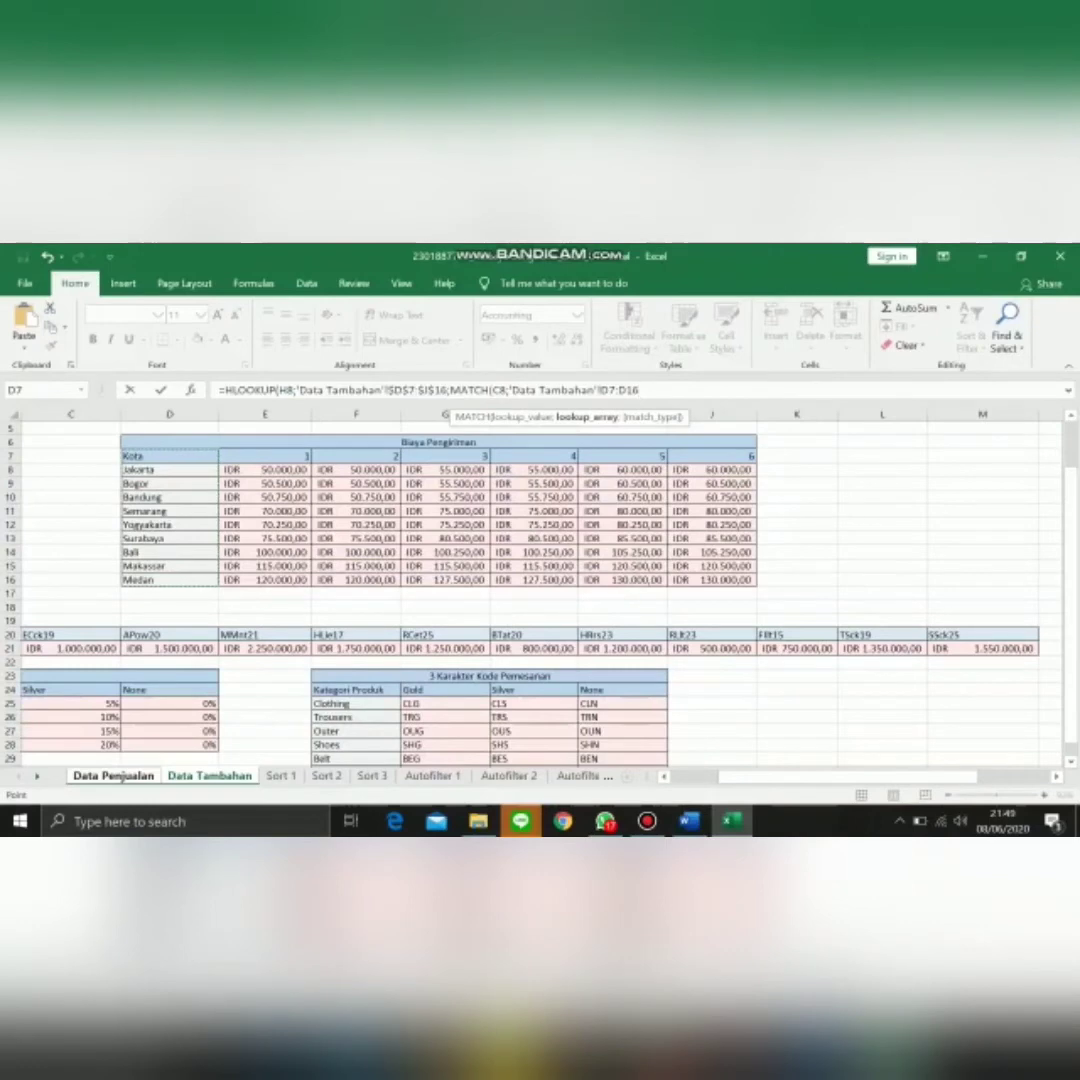
key(F4)
text(,)
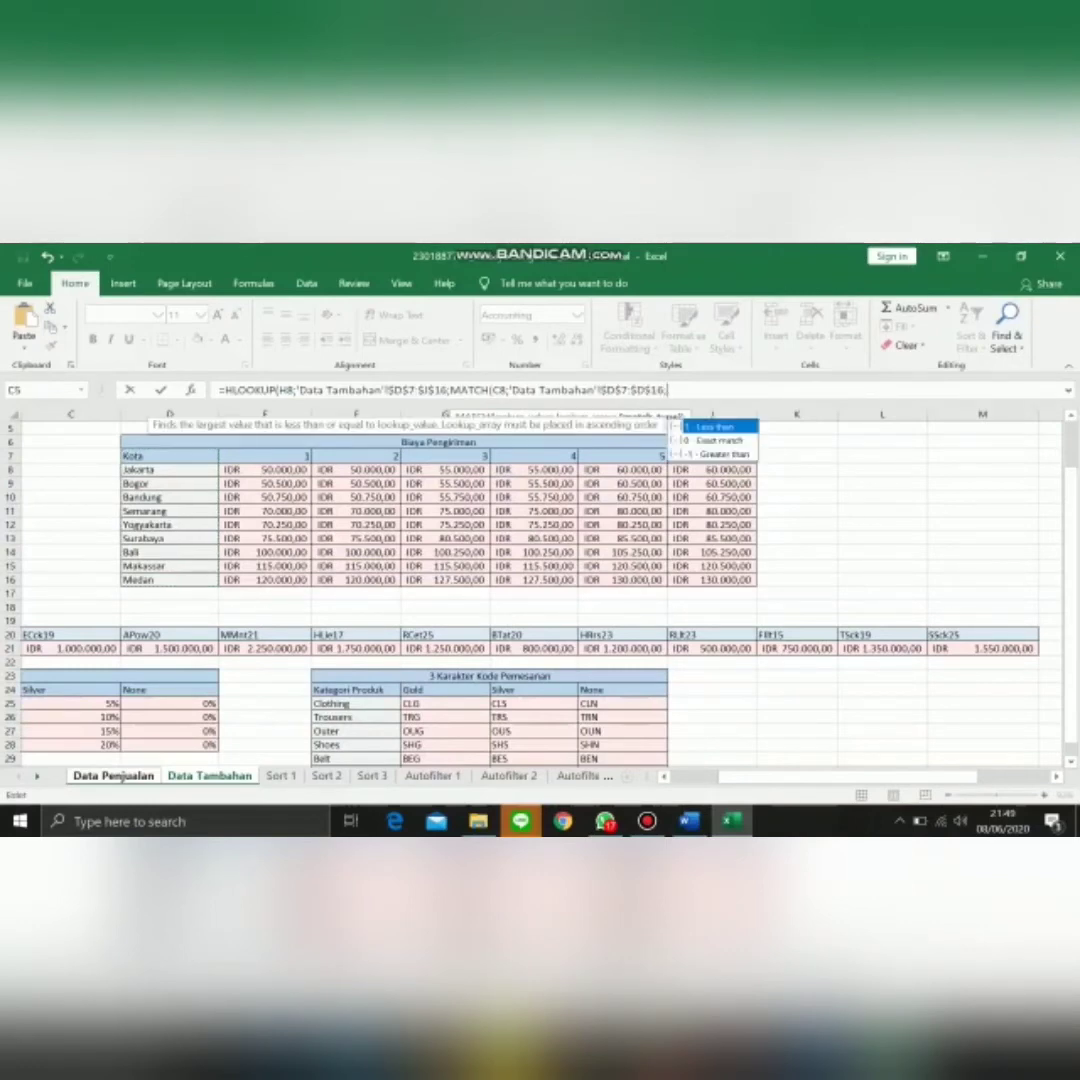
Step: Complete the formula with match type 0 for MATCH and range lookup 0 for HLOOKUP, and enter it in the cell
text(0))
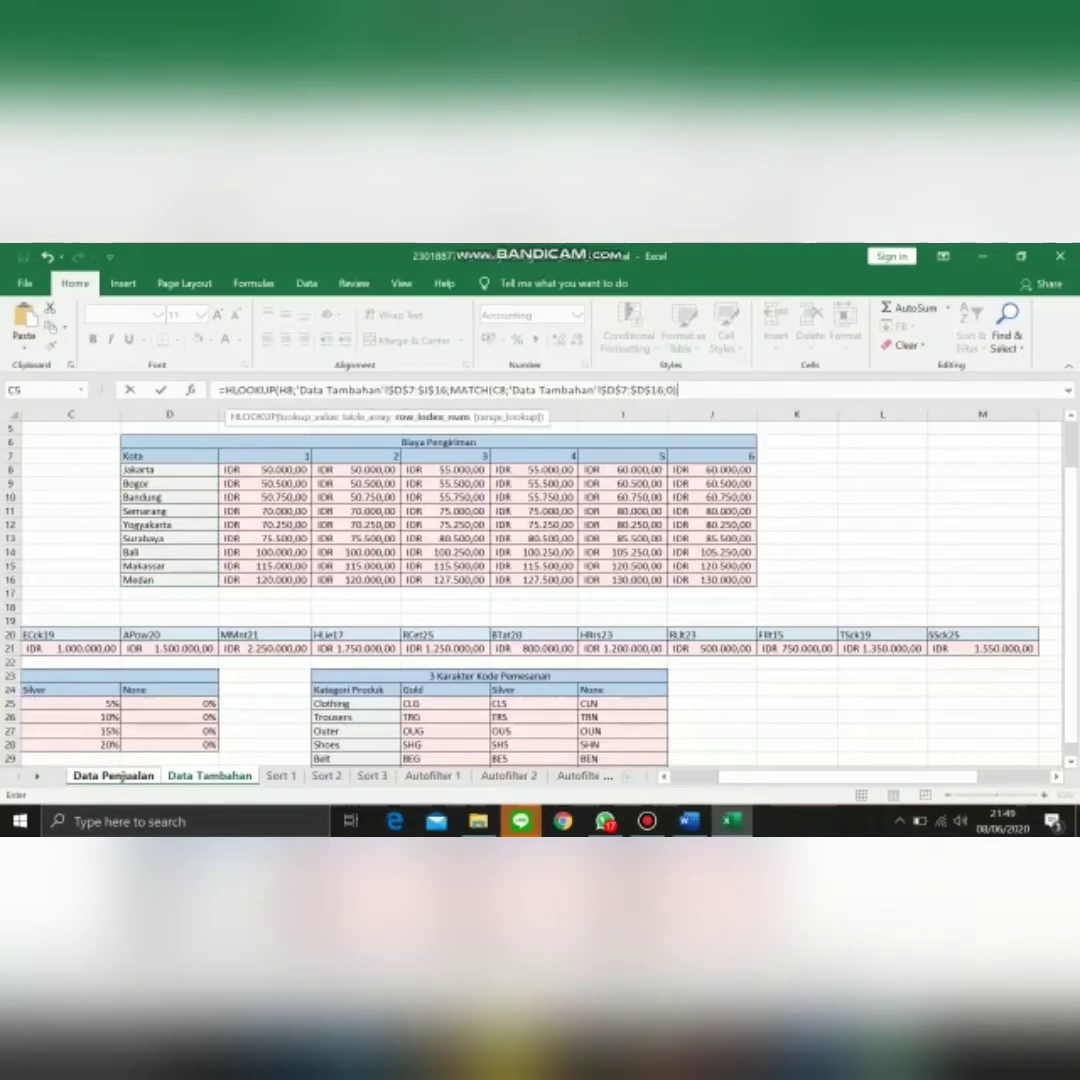
text(;0)
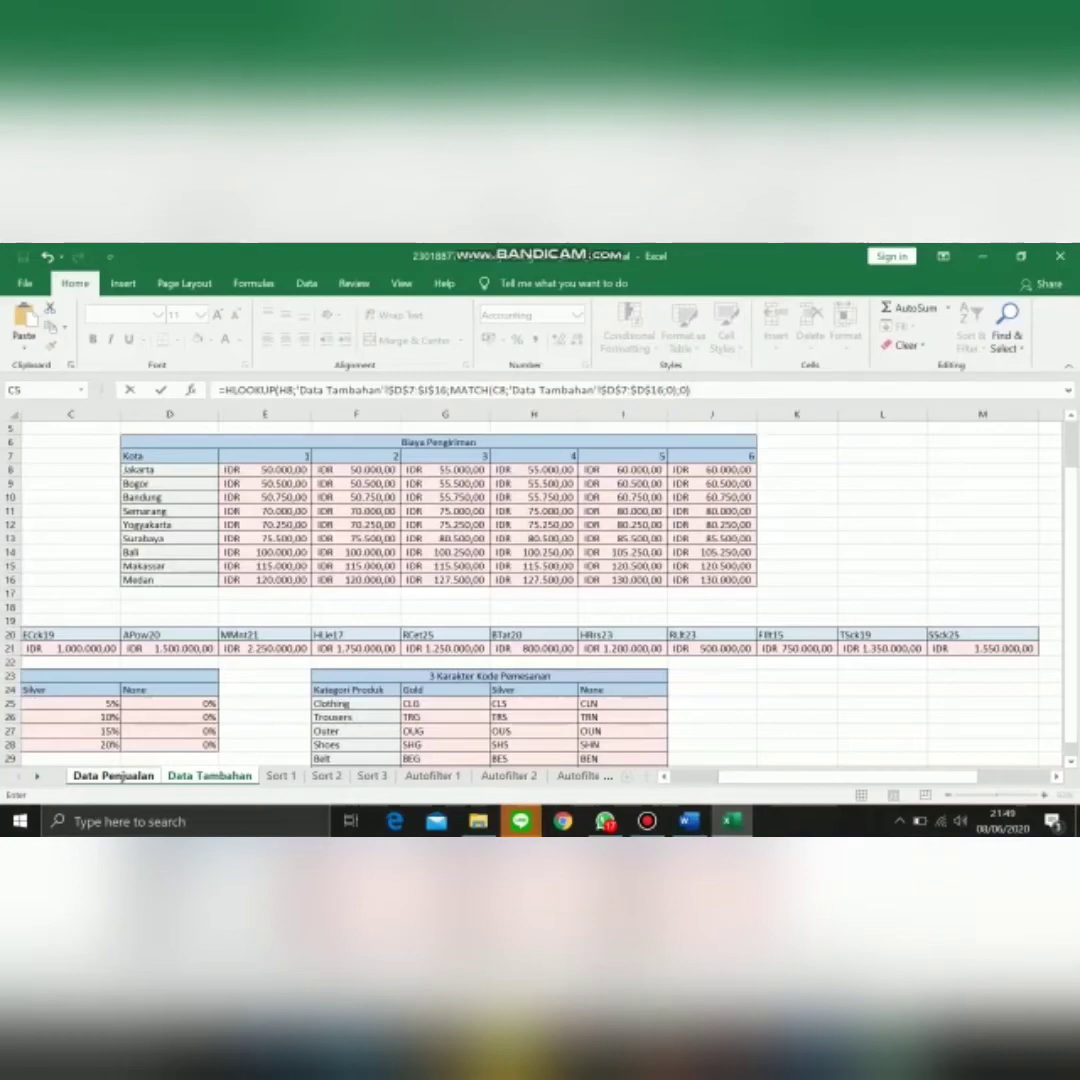
key(Return)
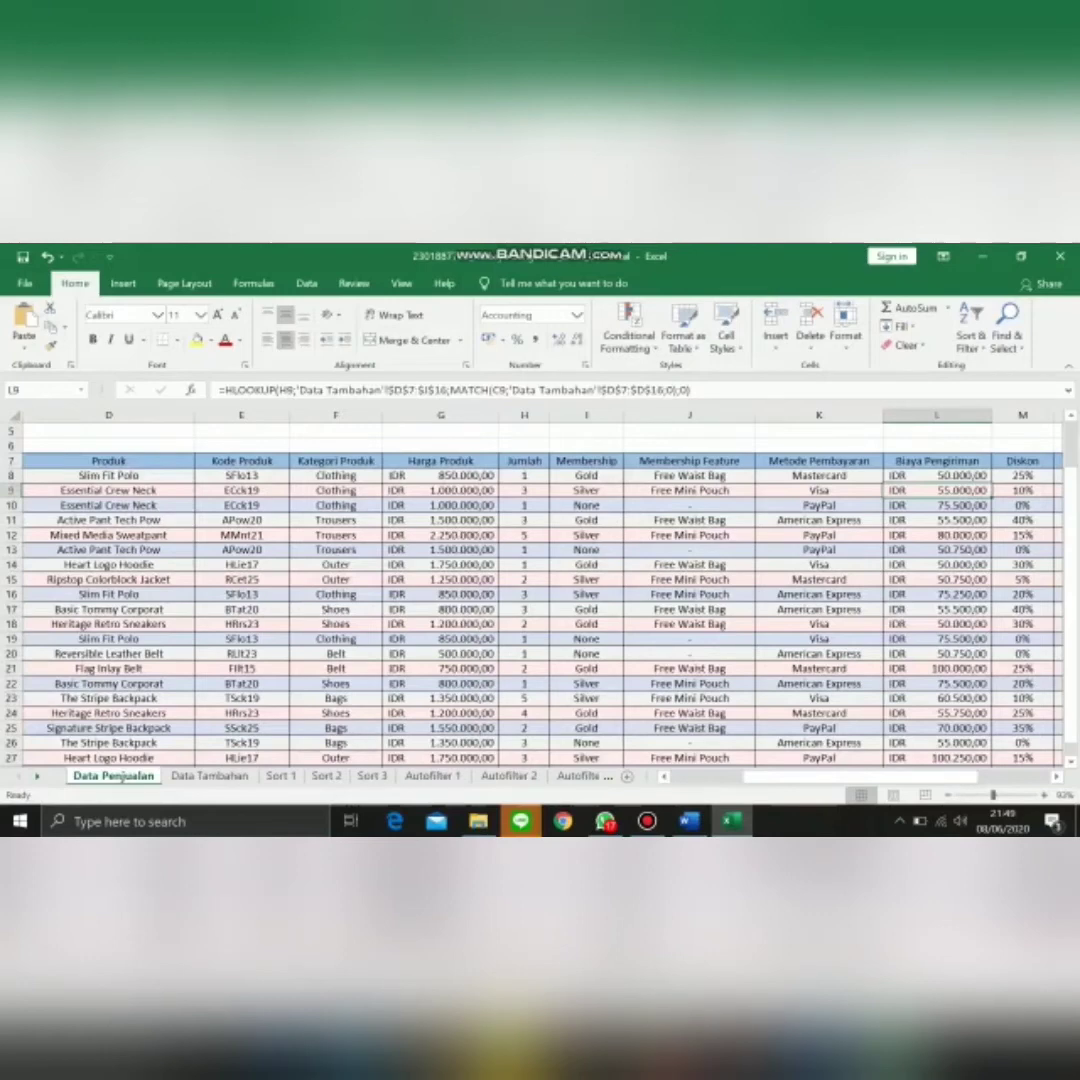
Step: Replace the Diskon formula in M8 with a new VLOOKUP that uses payment method cell K8 as the lookup value
scroll(540, 600, right, 3)
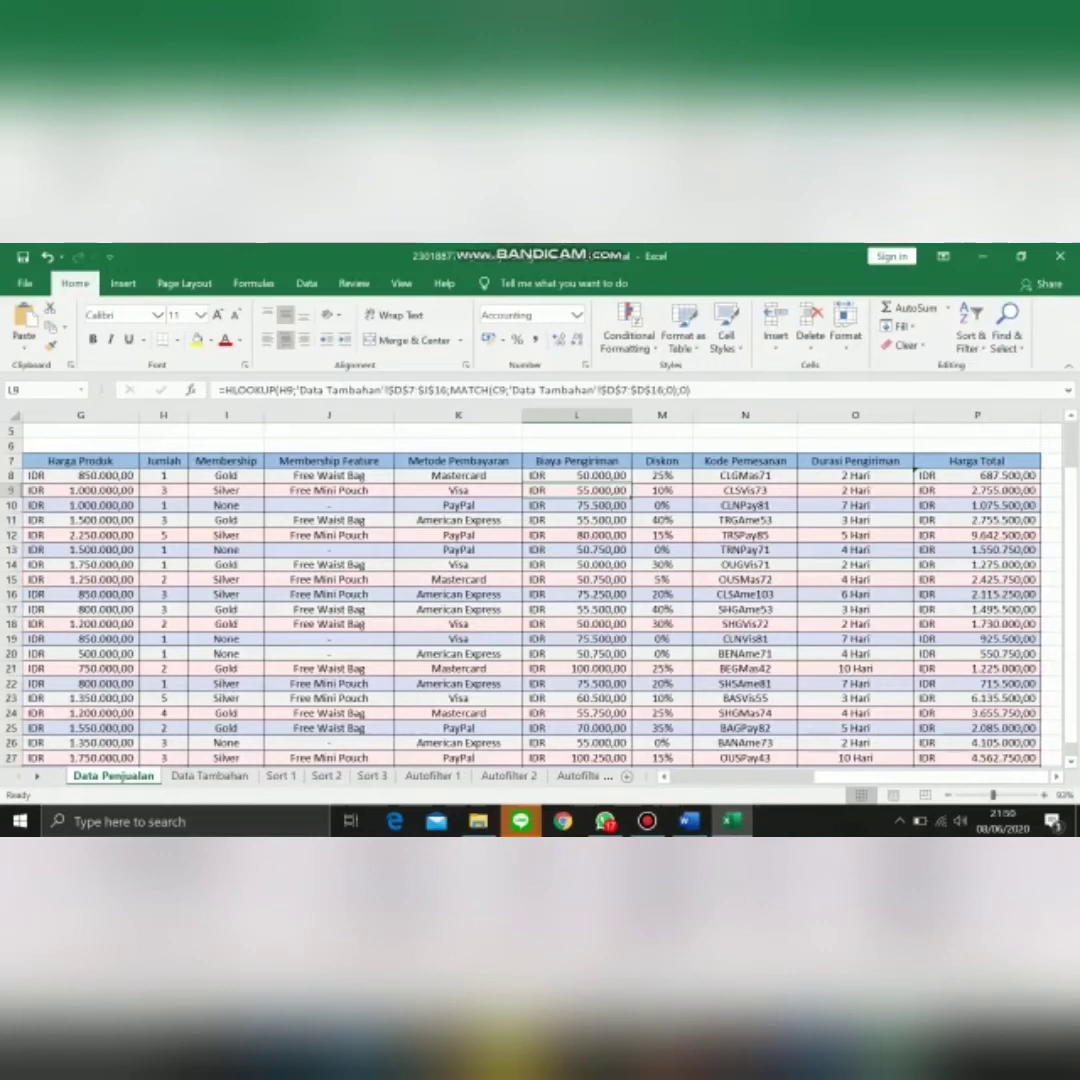
scroll(540, 600, right, 2)
click(495, 476)
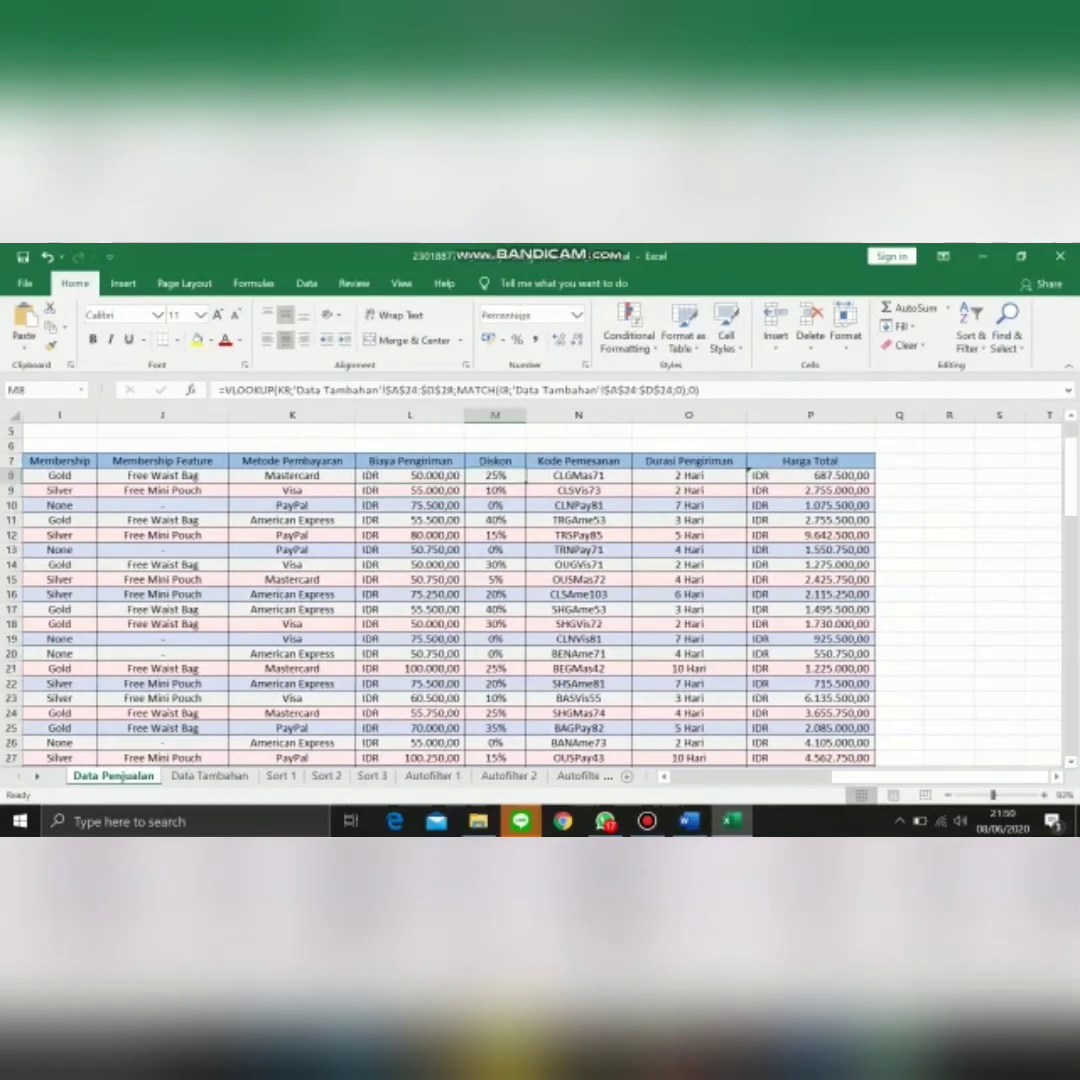
key(F2)
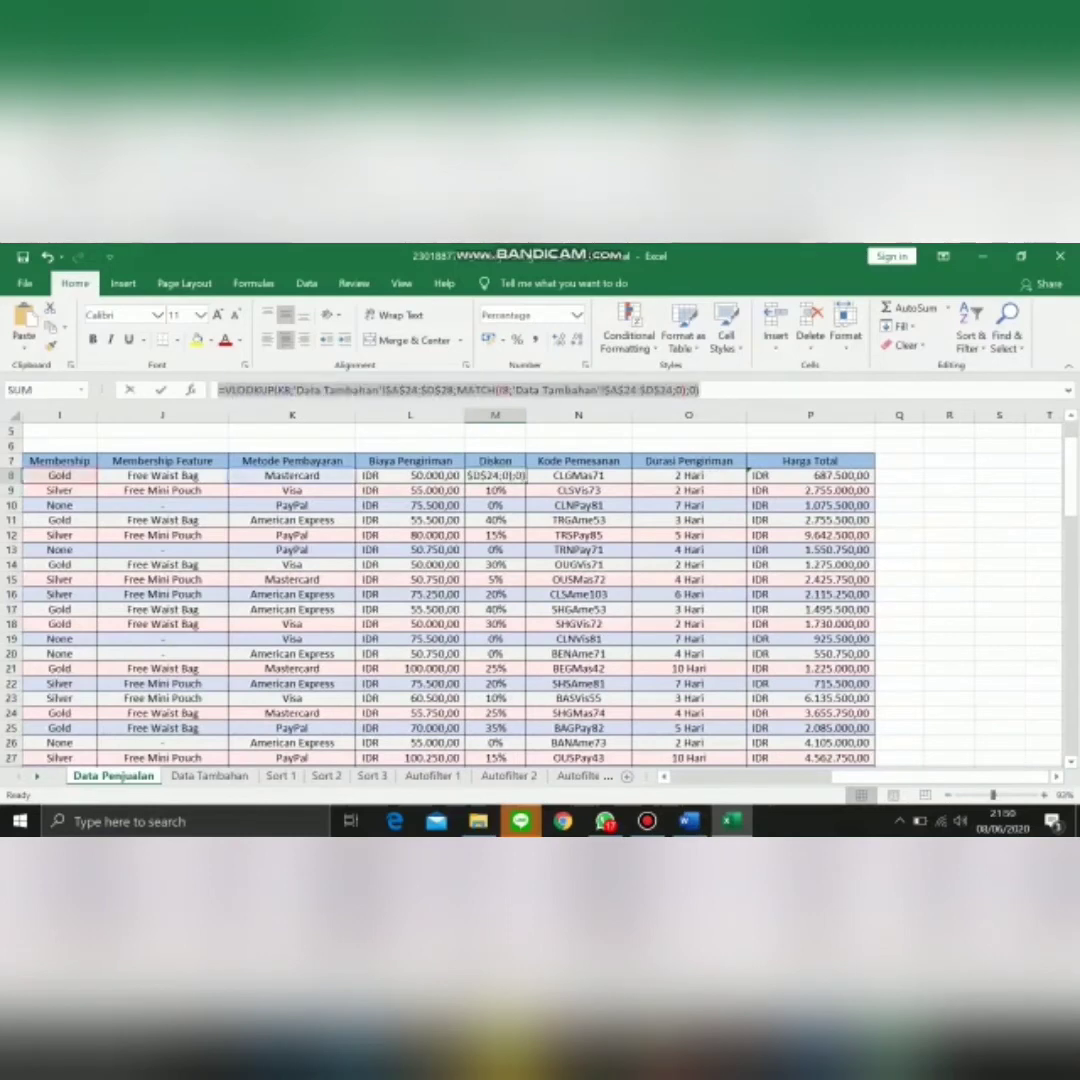
key(BackSpace)
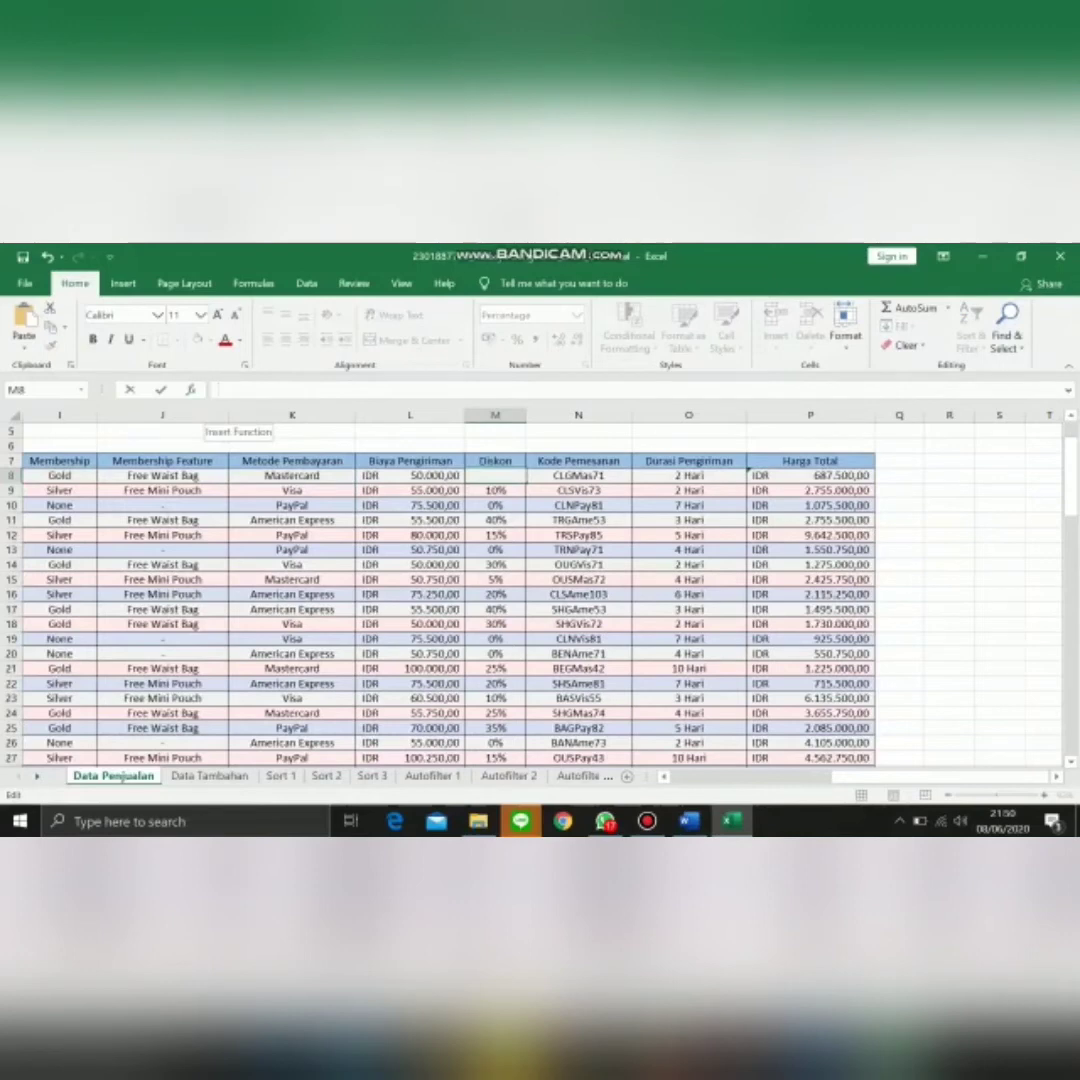
text(=VLOO)
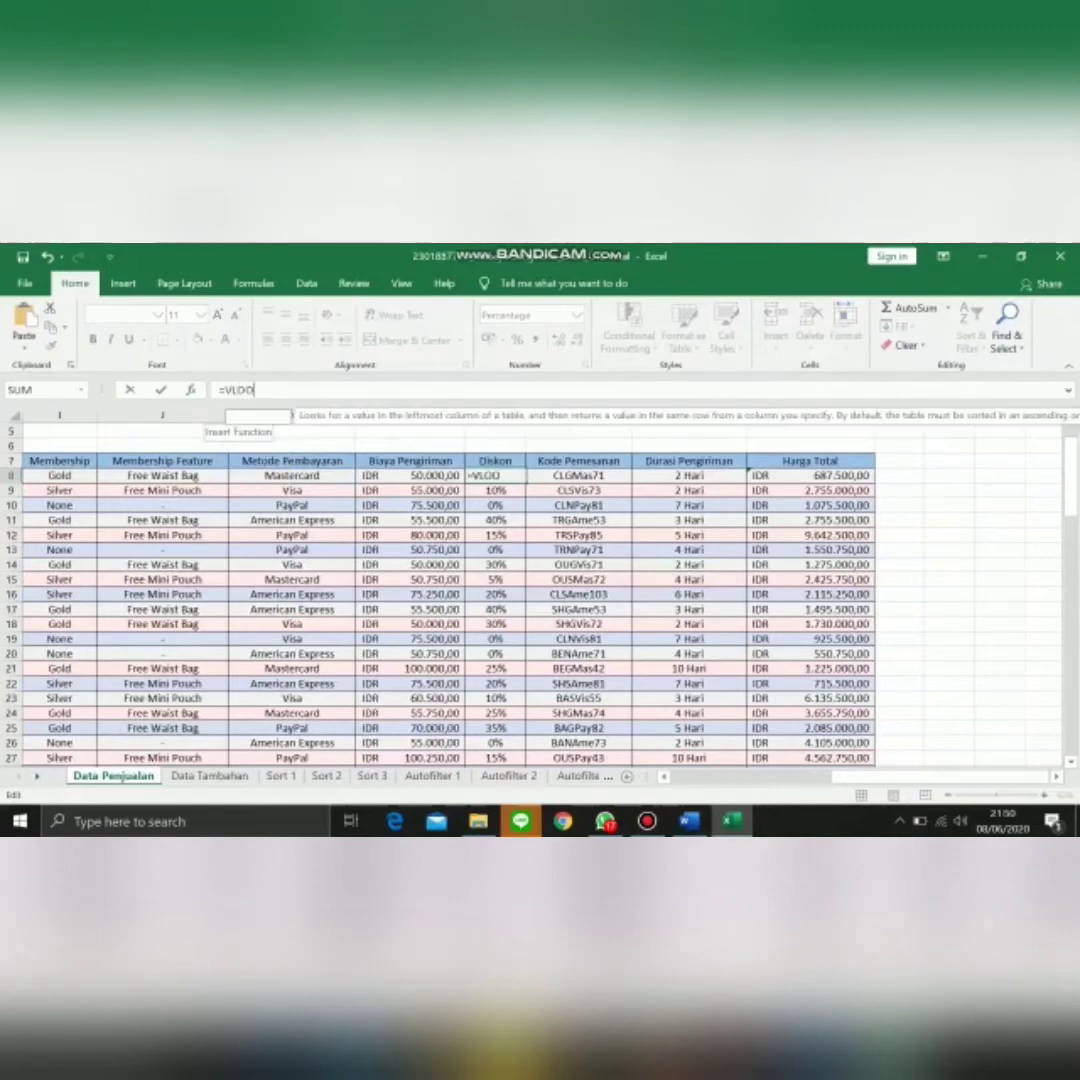
text(KUP()
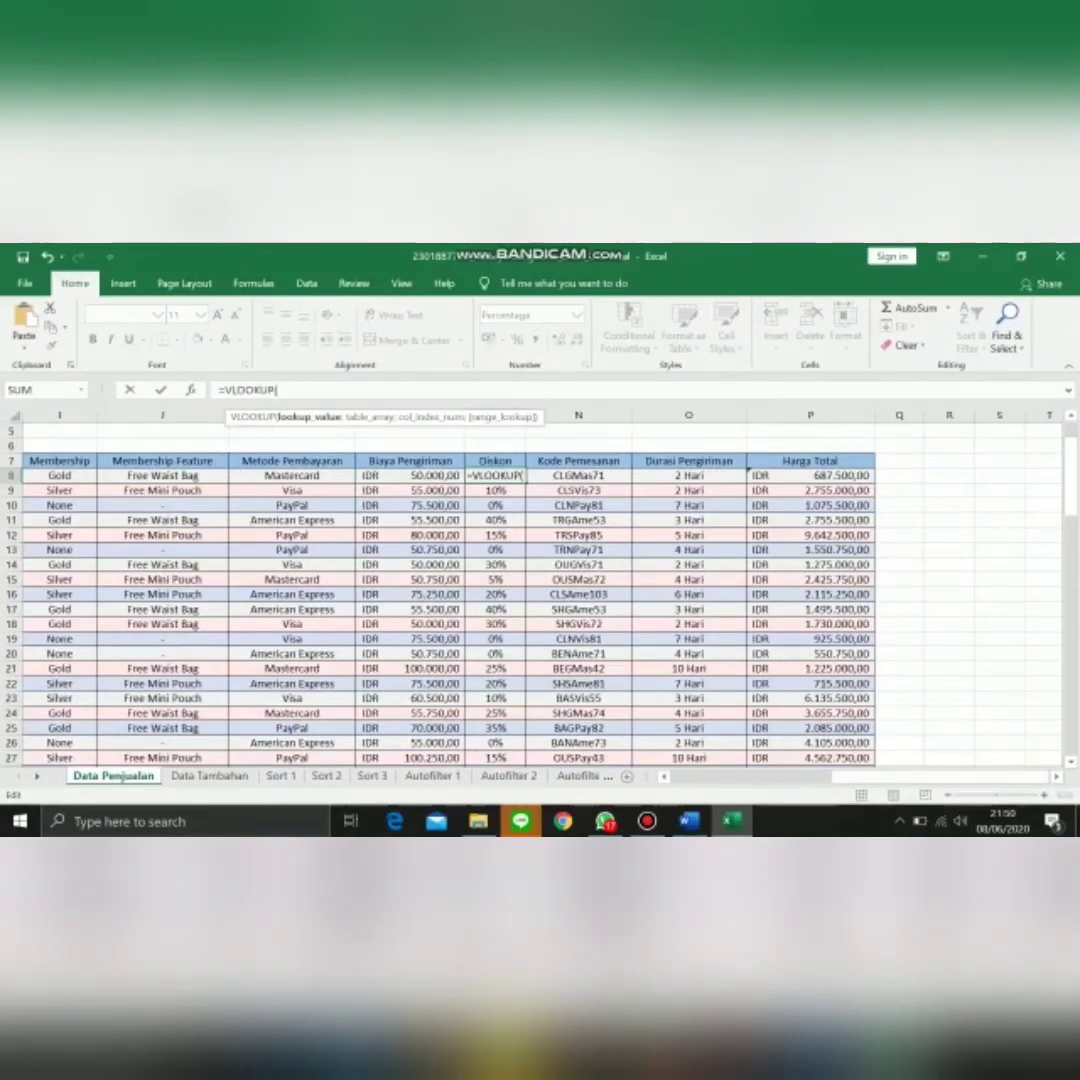
click(292, 476)
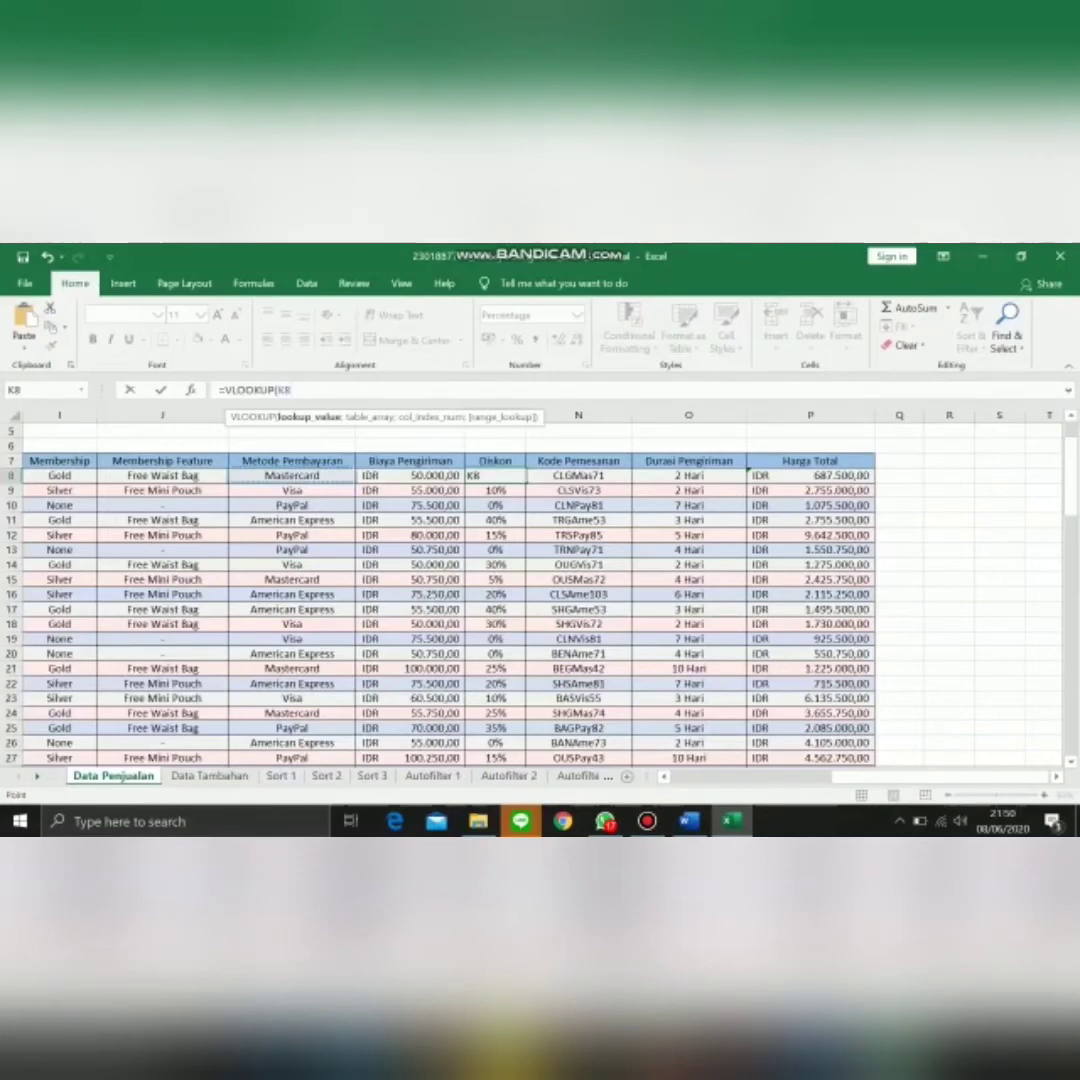
Step: Set the VLOOKUP table array to the Diskon table on the Data Tambahan sheet, as absolute range $A$24:$D$28
text(,)
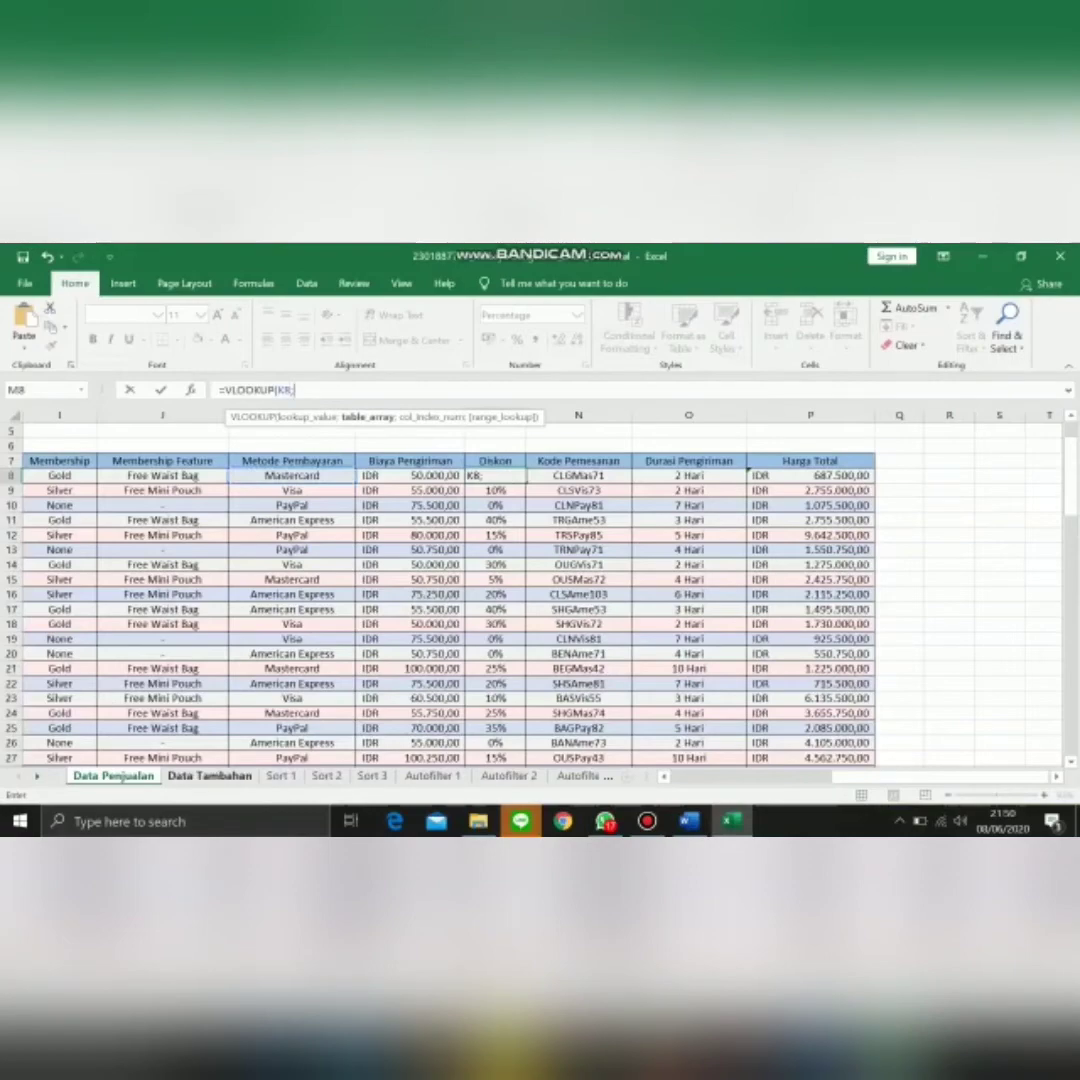
click(209, 776)
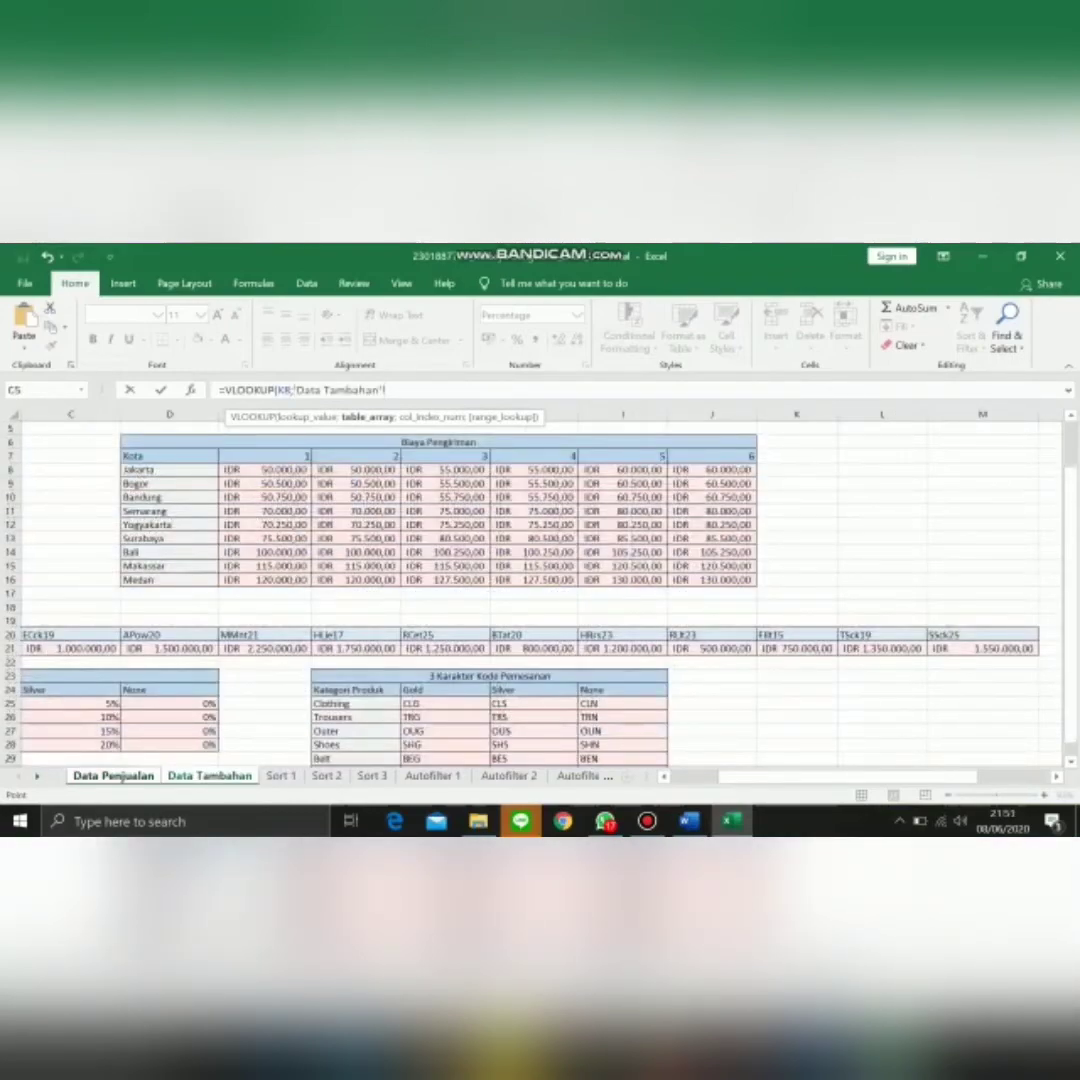
scroll(706, 472, left, 2)
scroll(706, 472, down, 2)
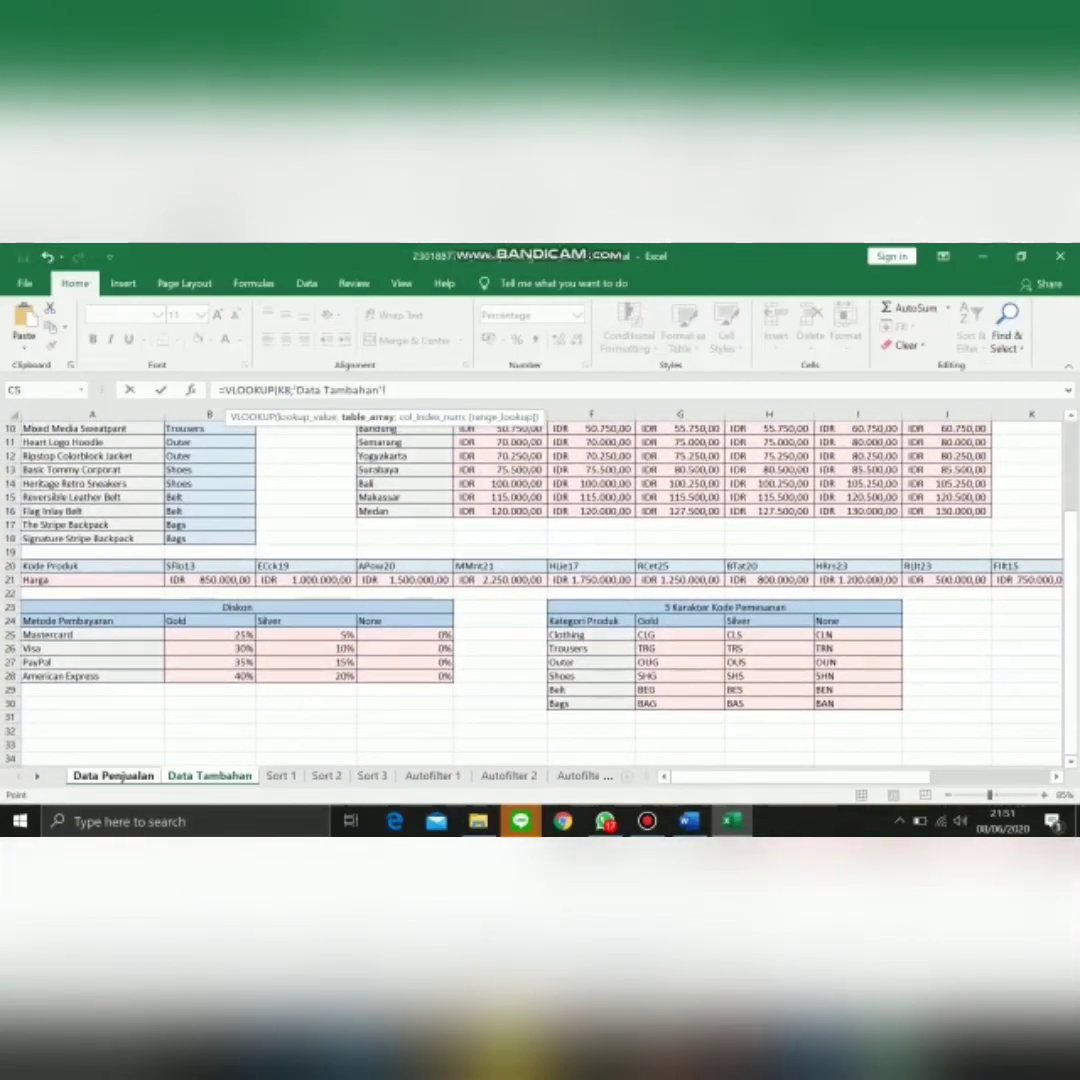
click(92, 621)
drag(92, 621, 450, 678)
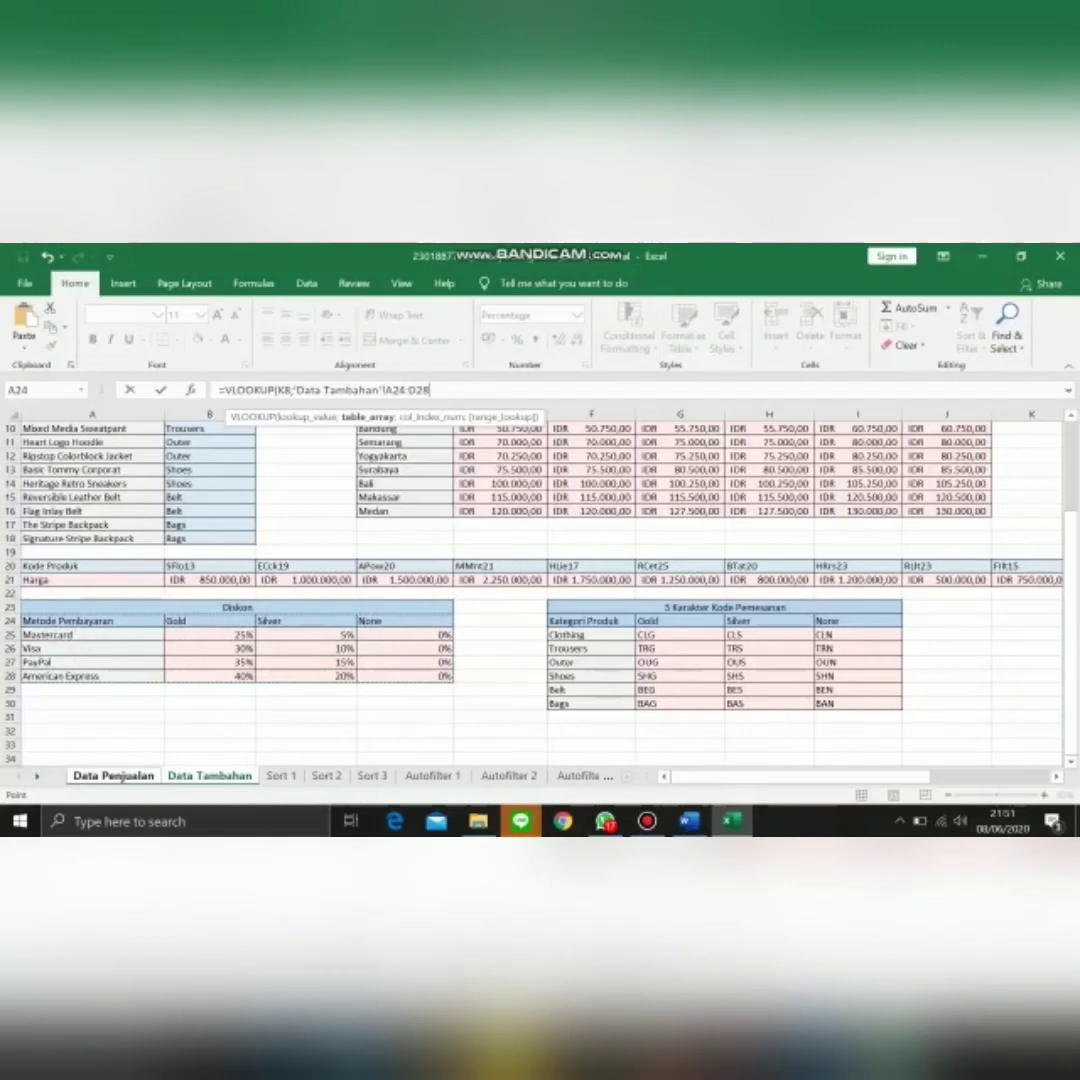
key(F4)
text(;)
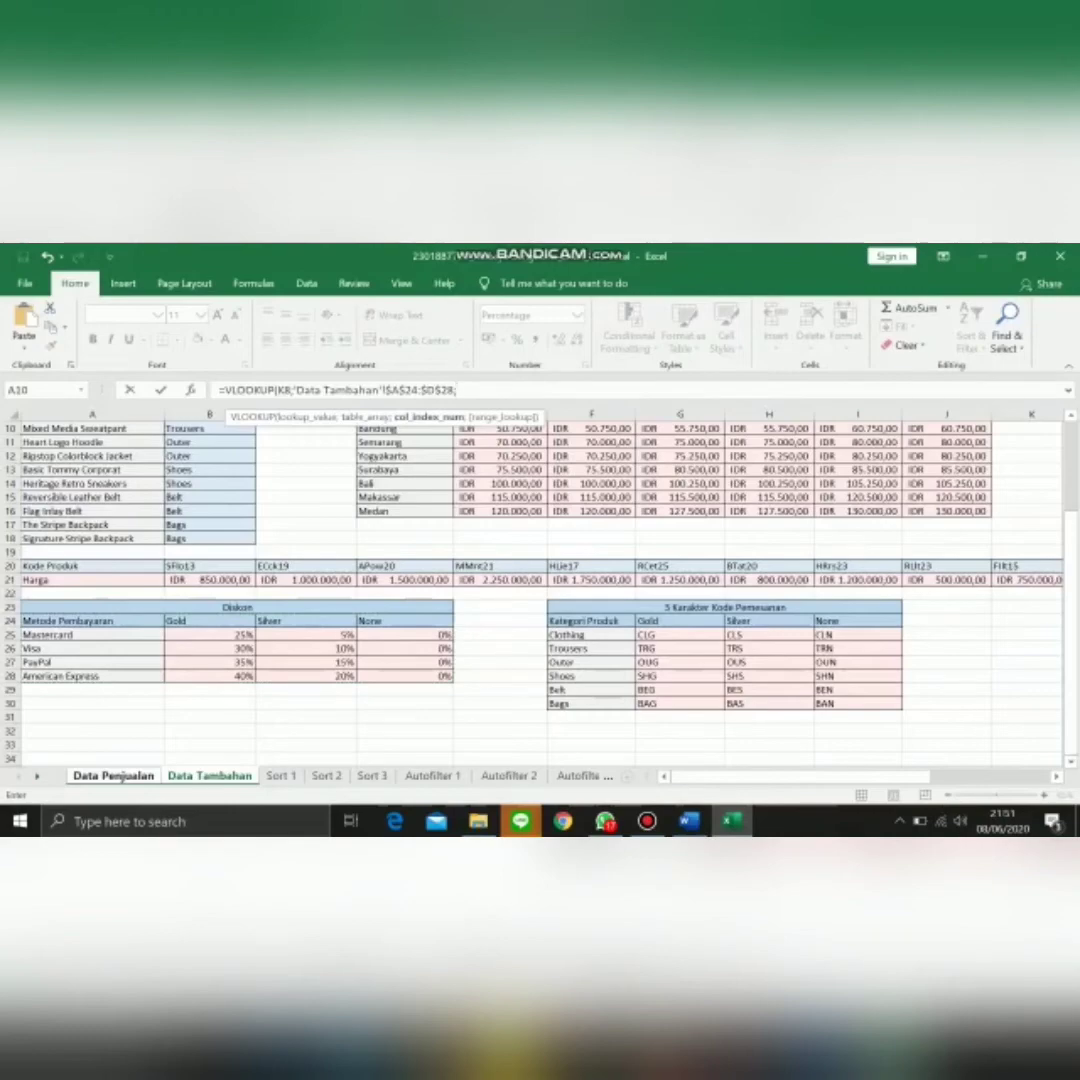
Step: Nest a MATCH function as the VLOOKUP's column index, with the Membership cell I8 on Data Penjualan as its lookup value
click(113, 776)
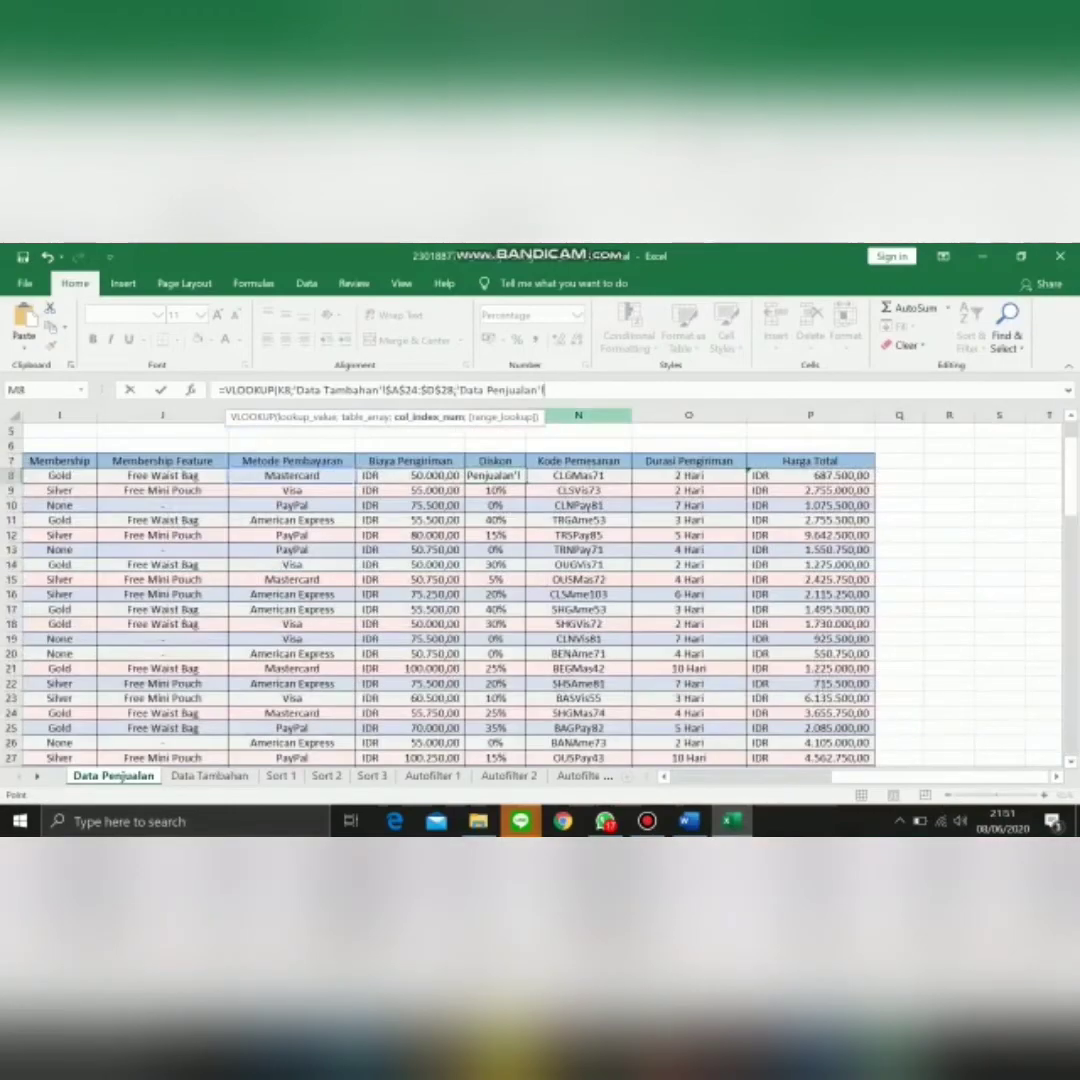
drag(544, 390, 459, 390)
key(BackSpace)
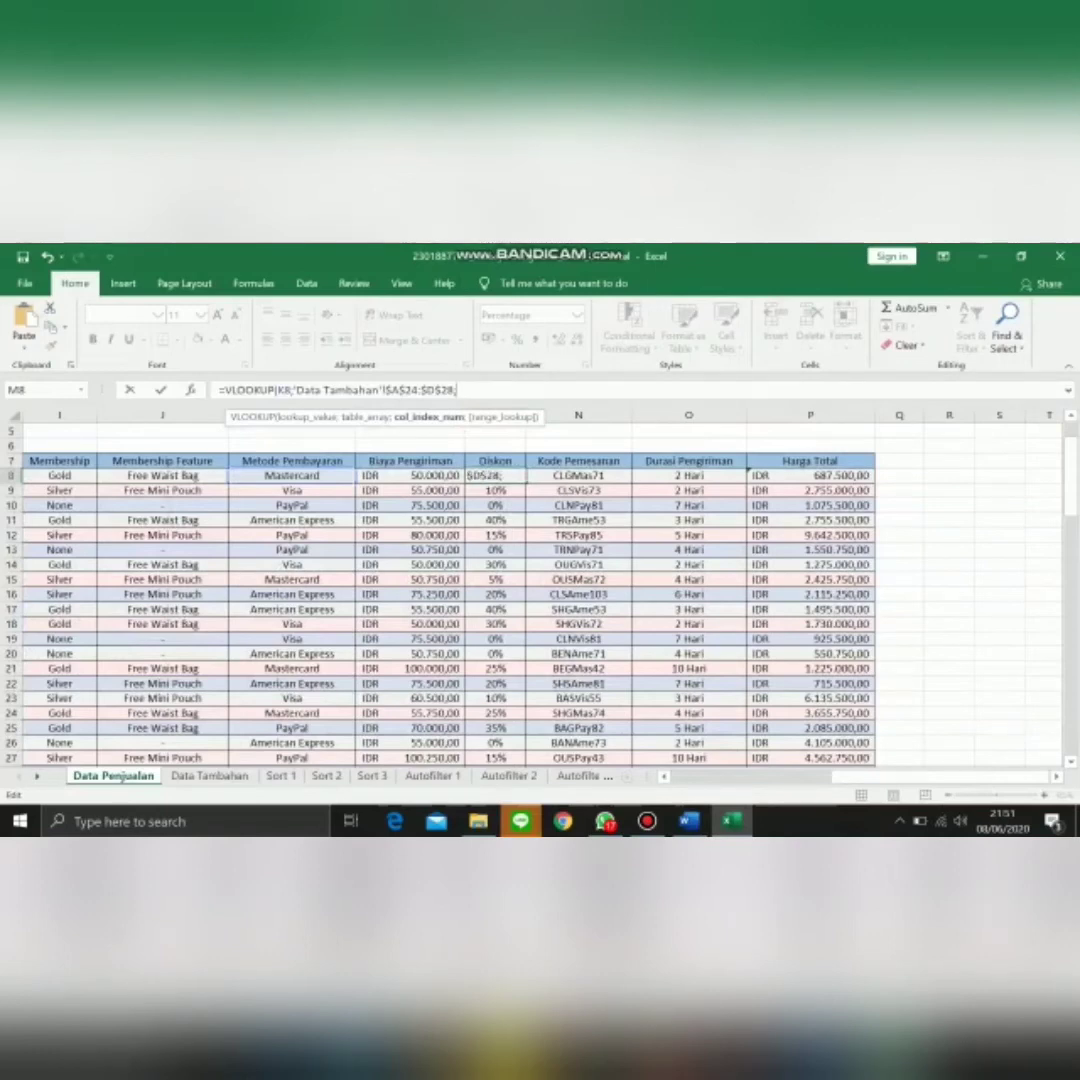
text(MA)
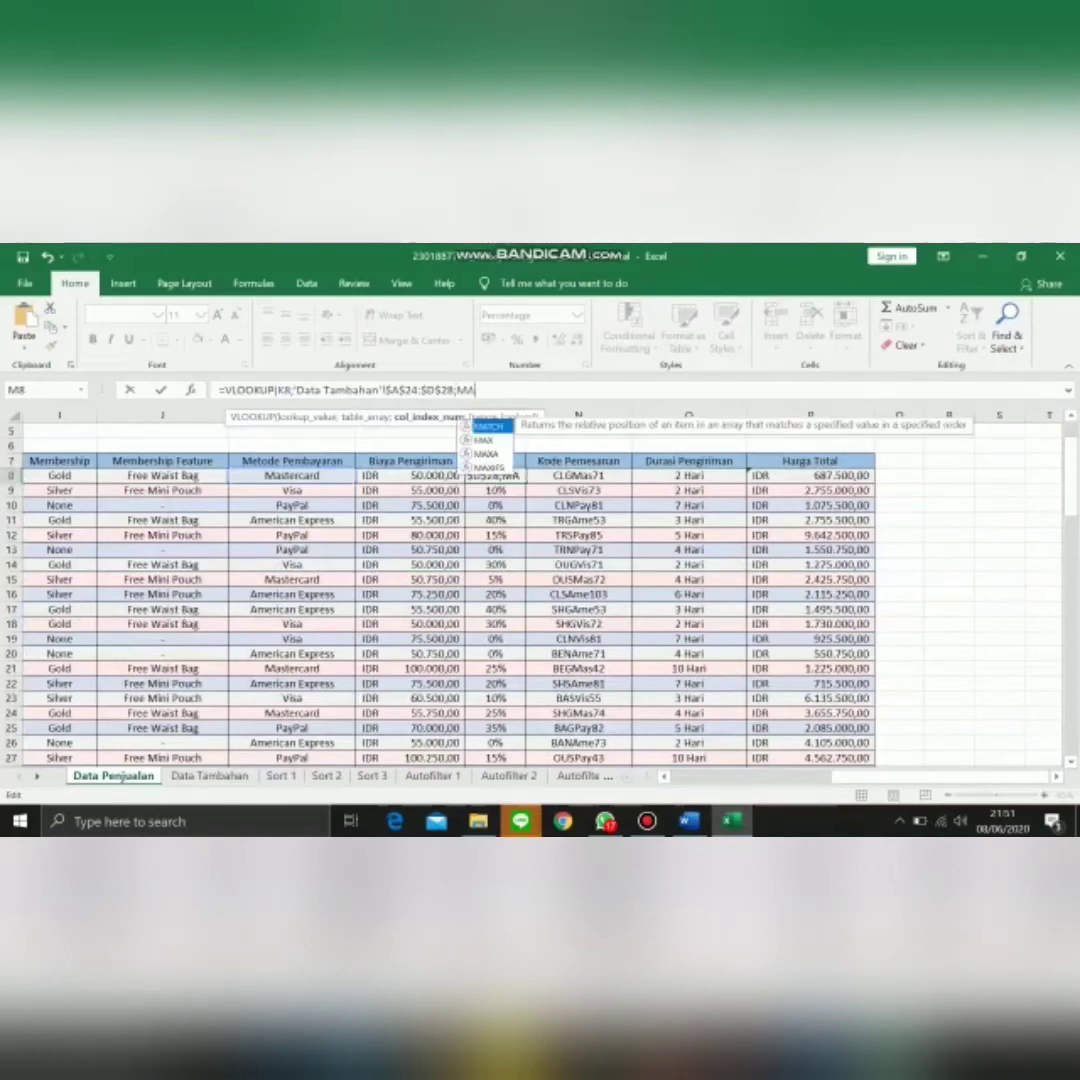
text(TCH()
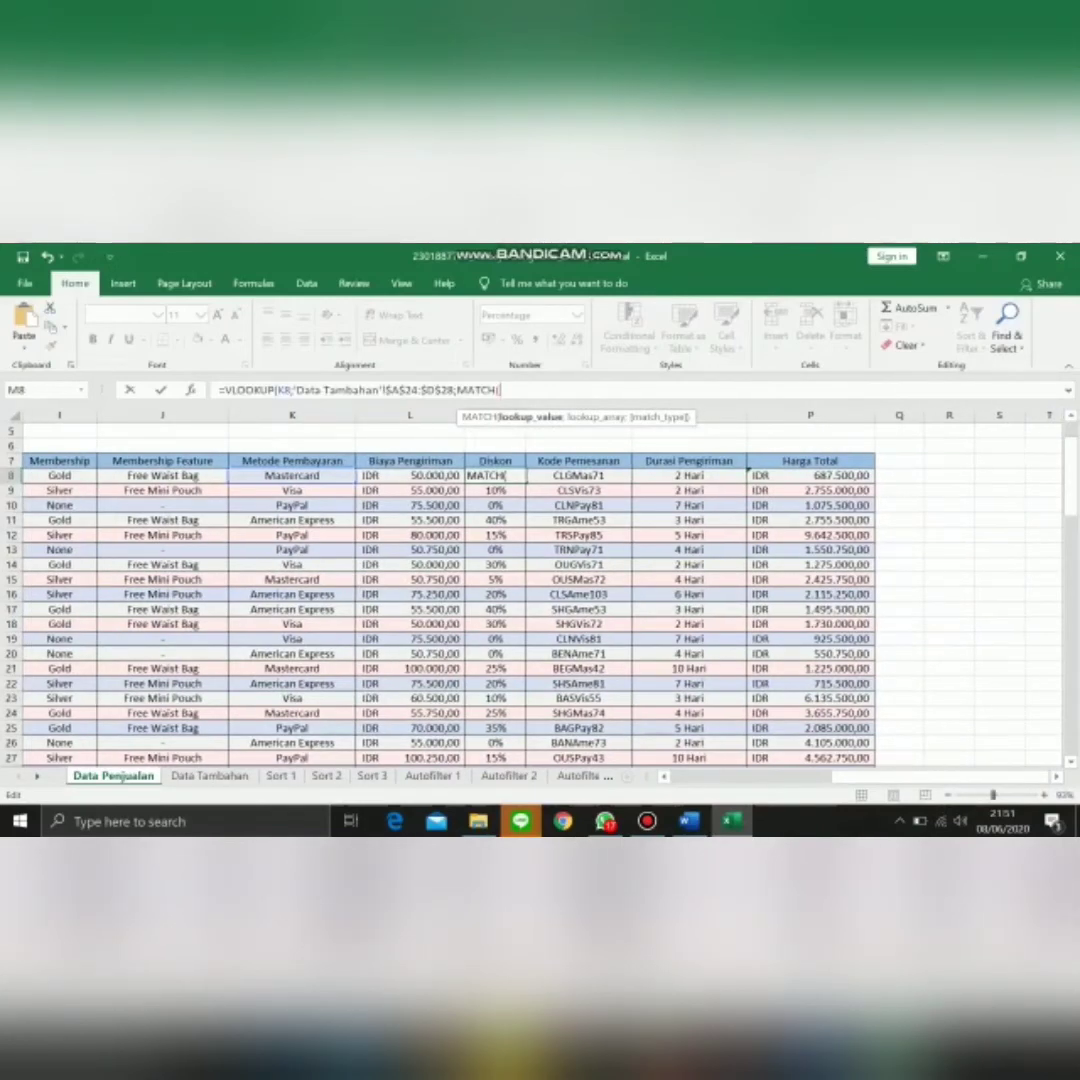
click(60, 476)
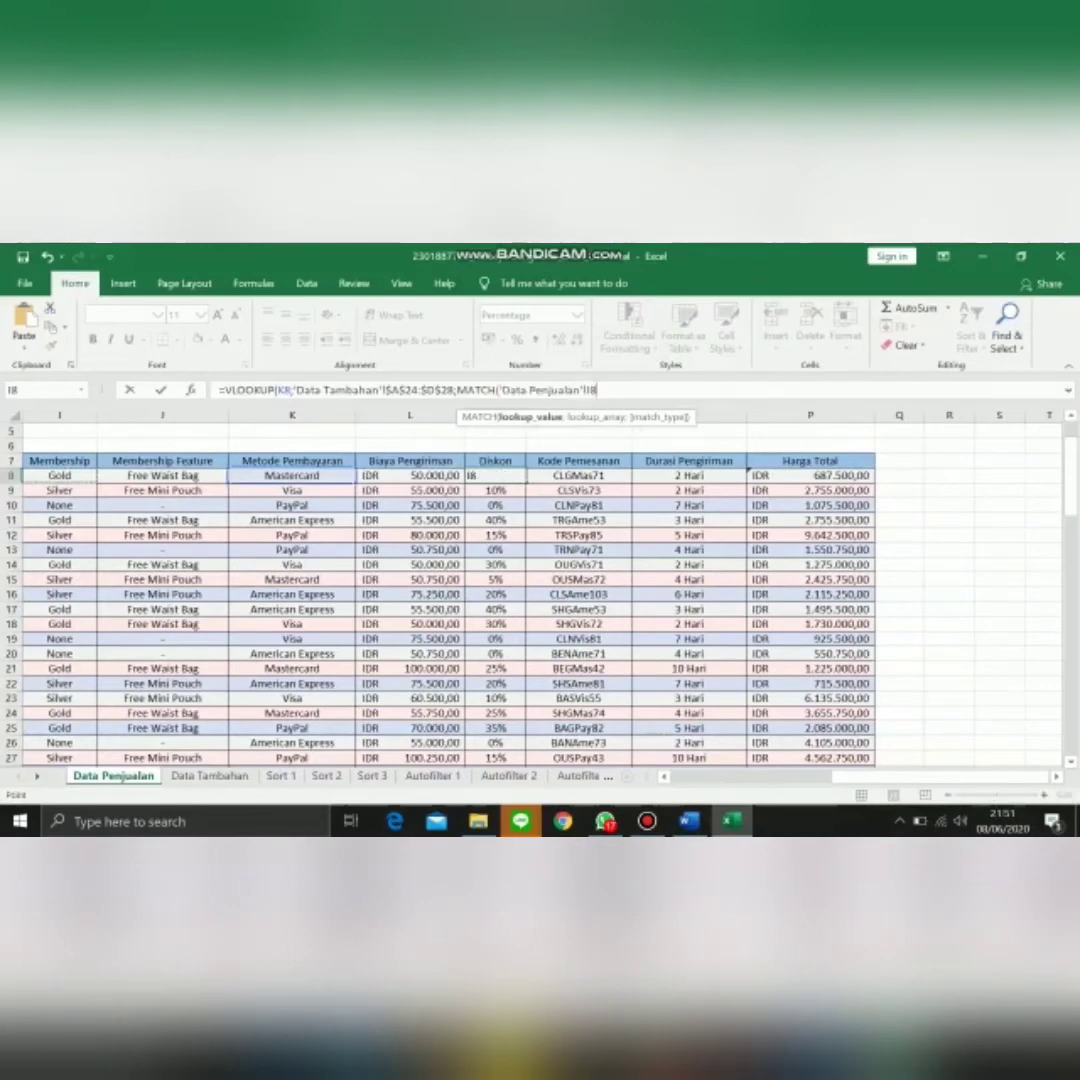
text(;)
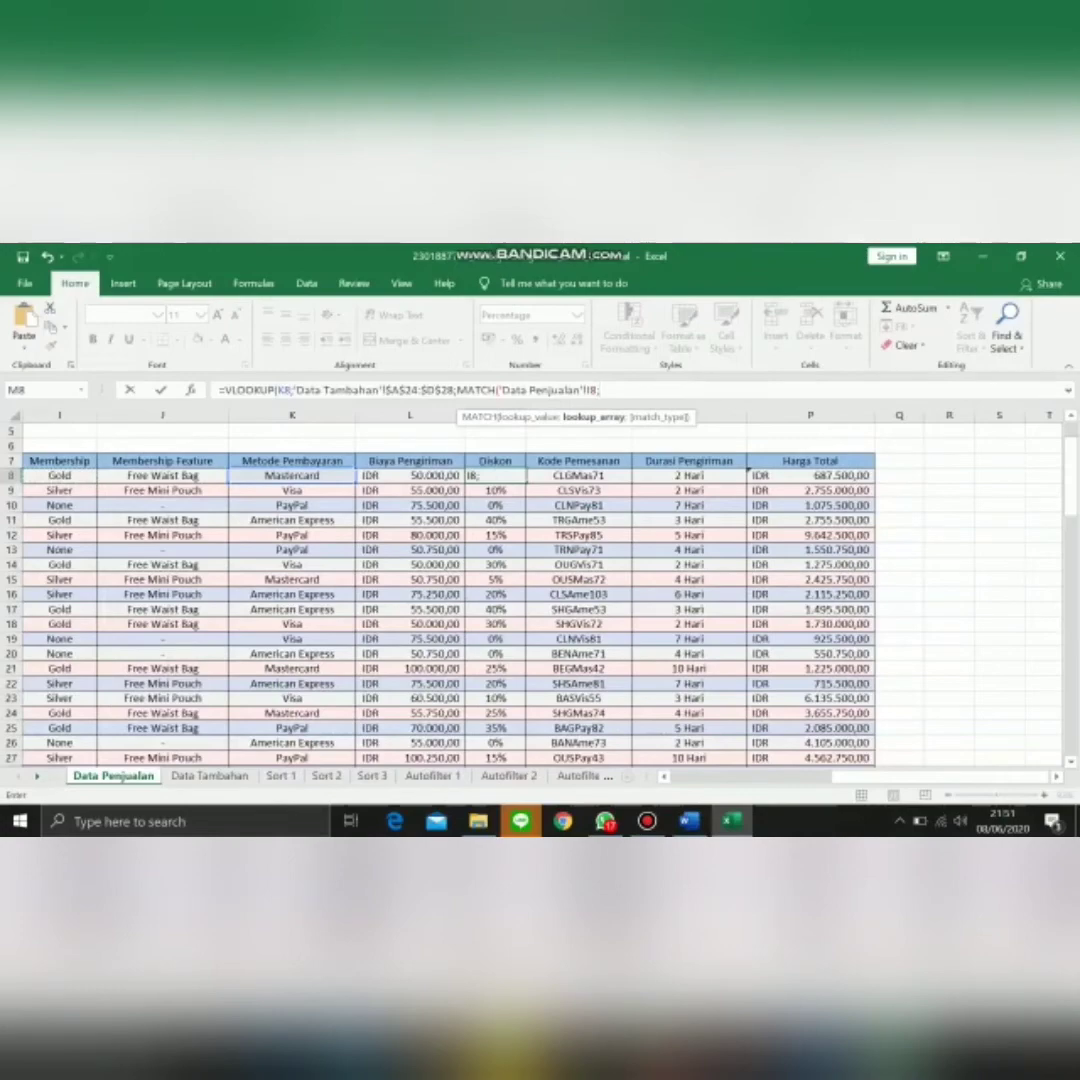
Step: Set the MATCH lookup array to the Diskon table's header row on the Data Tambahan sheet, as absolute range $A$24:$D$24
click(209, 775)
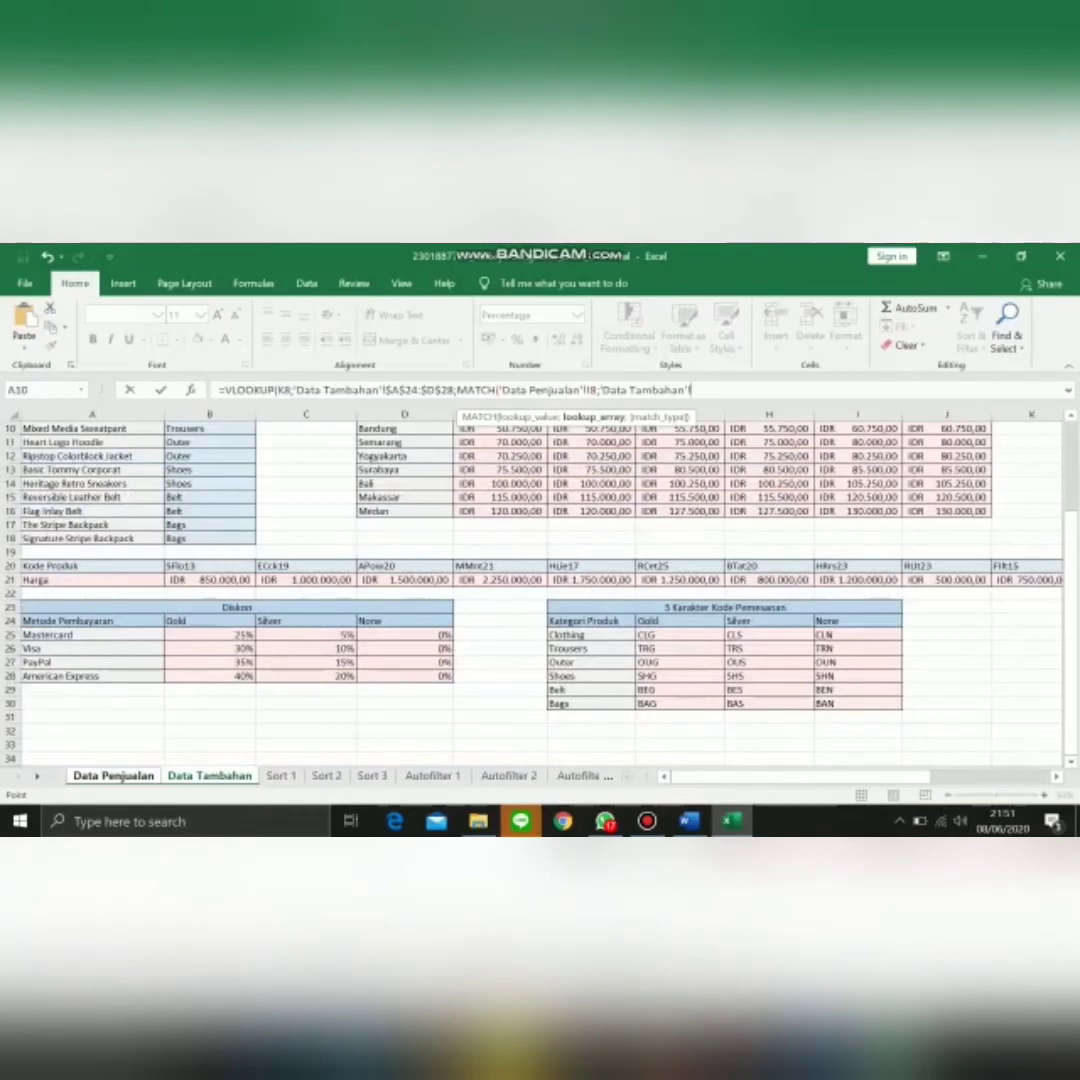
drag(100, 621, 440, 677)
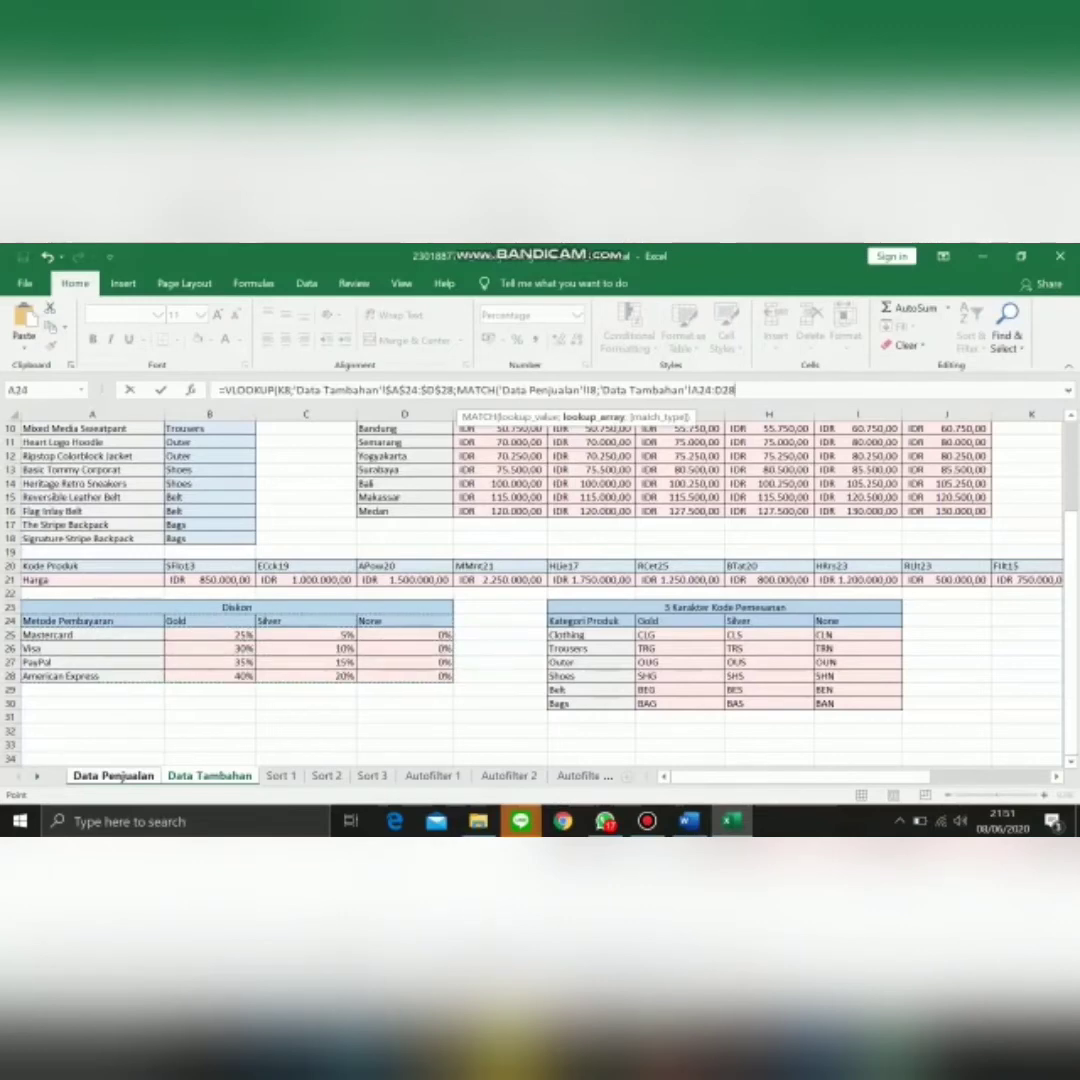
key(F4)
click(92, 621)
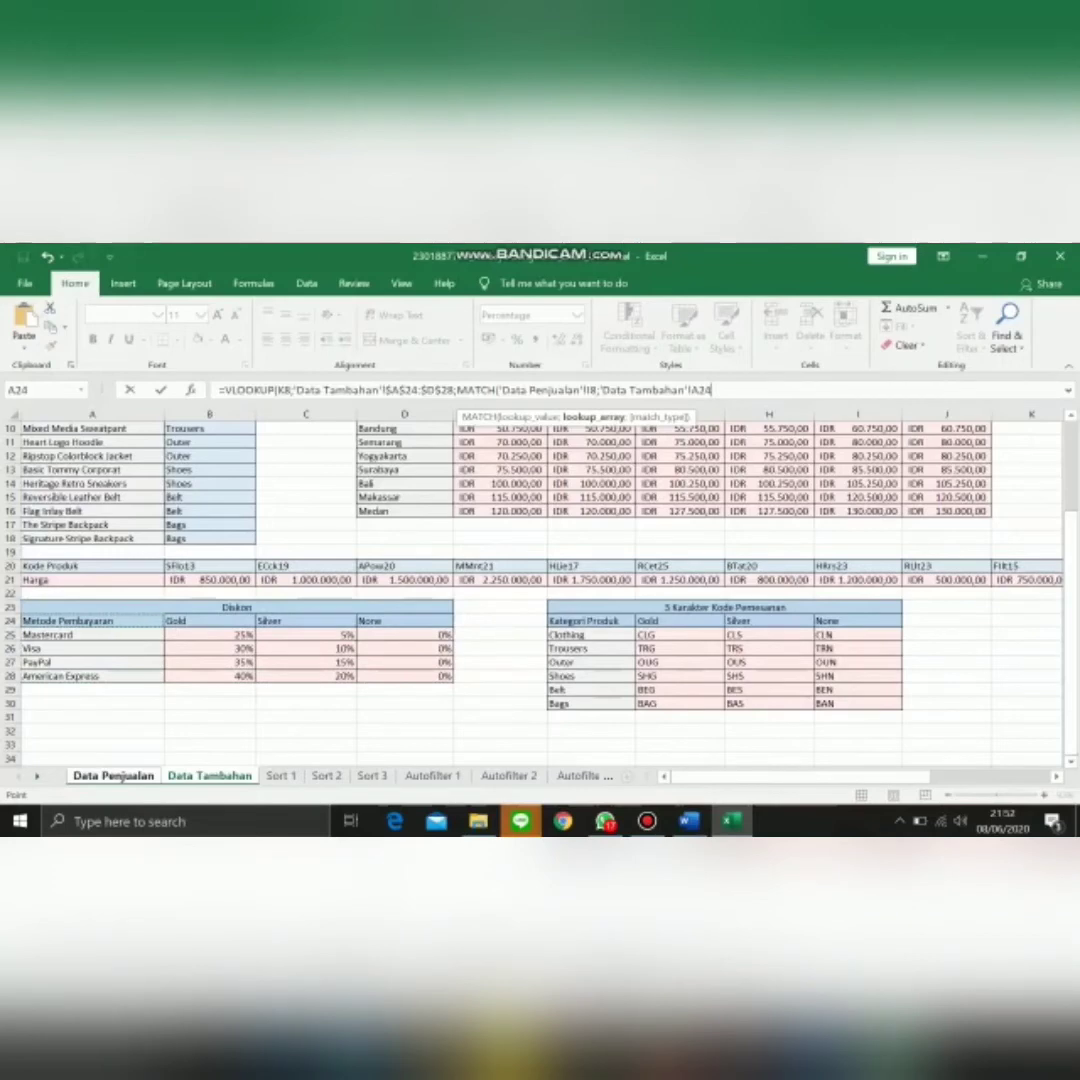
drag(92, 621, 440, 622)
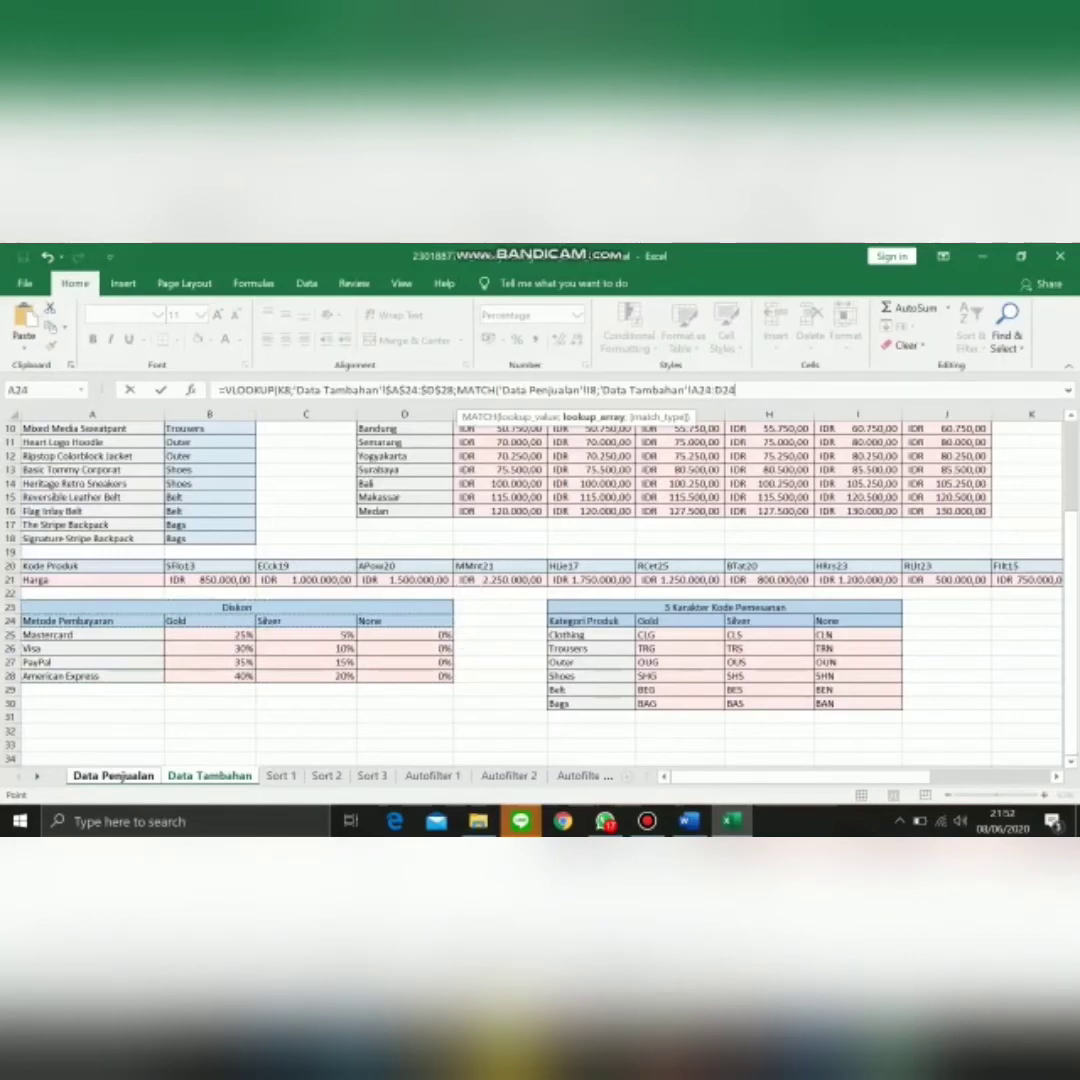
key(F4)
Step: Complete the Diskon formula with match type 0 for MATCH and range lookup 0 for VLOOKUP, and enter it in the cell
text(;0)
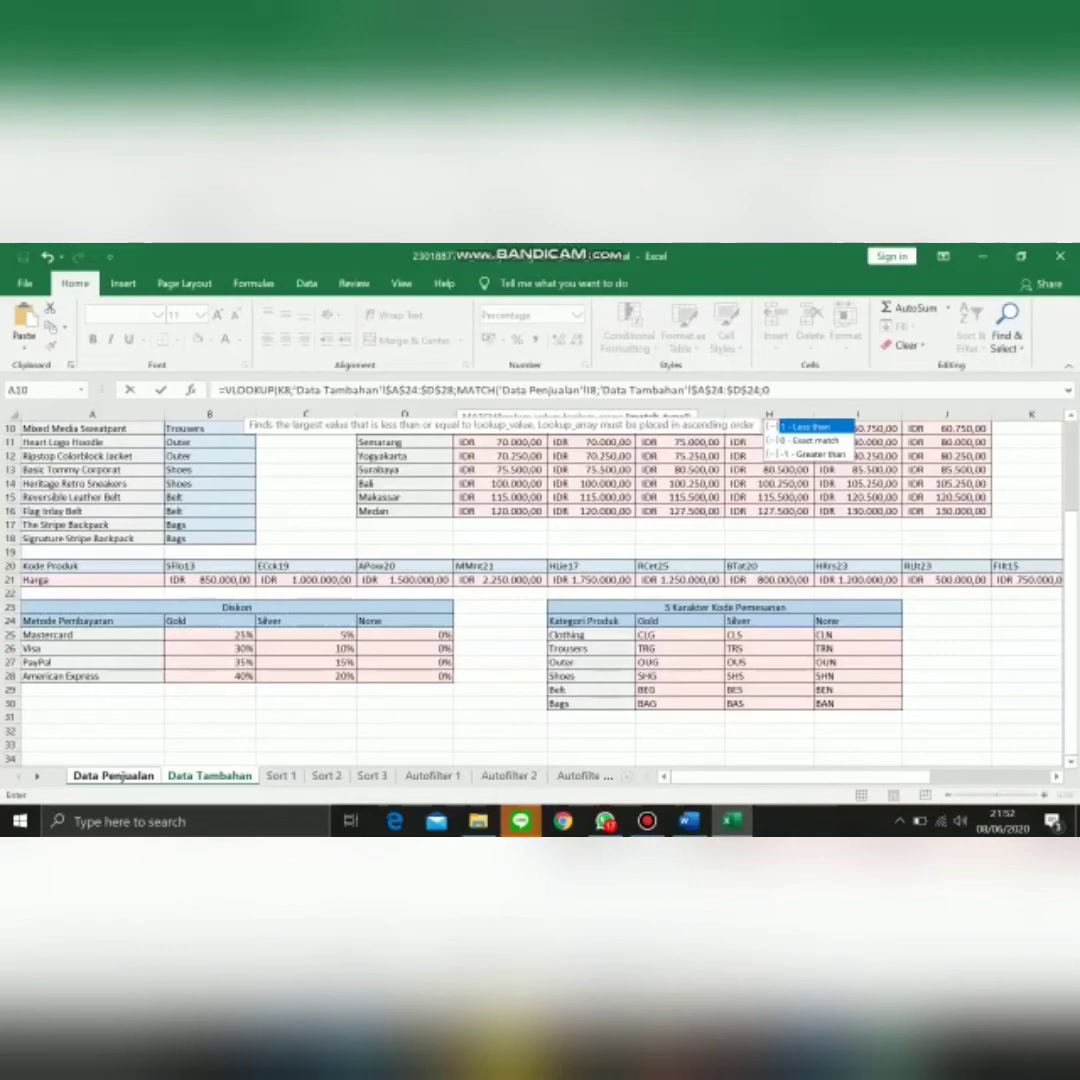
text();0))
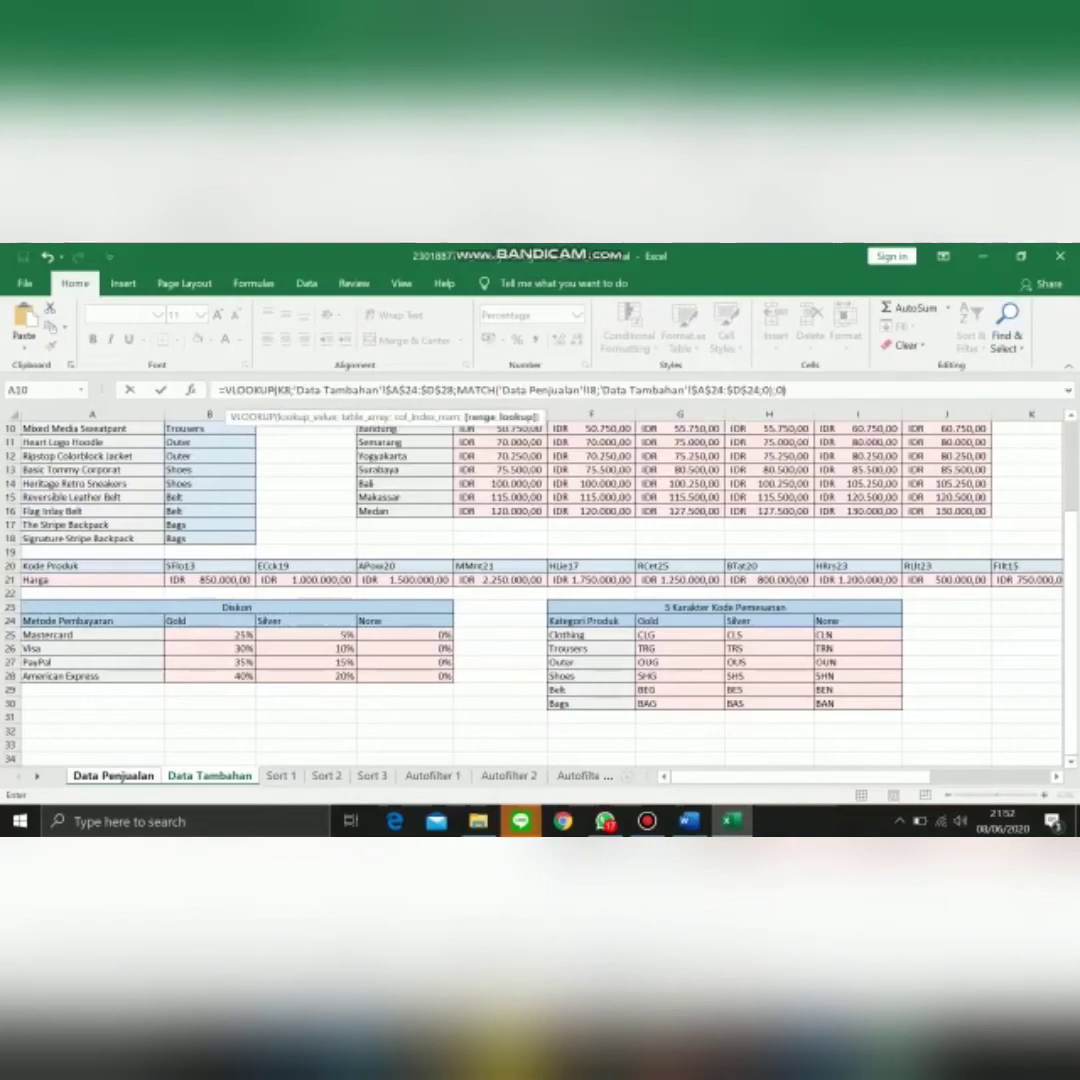
key(Return)
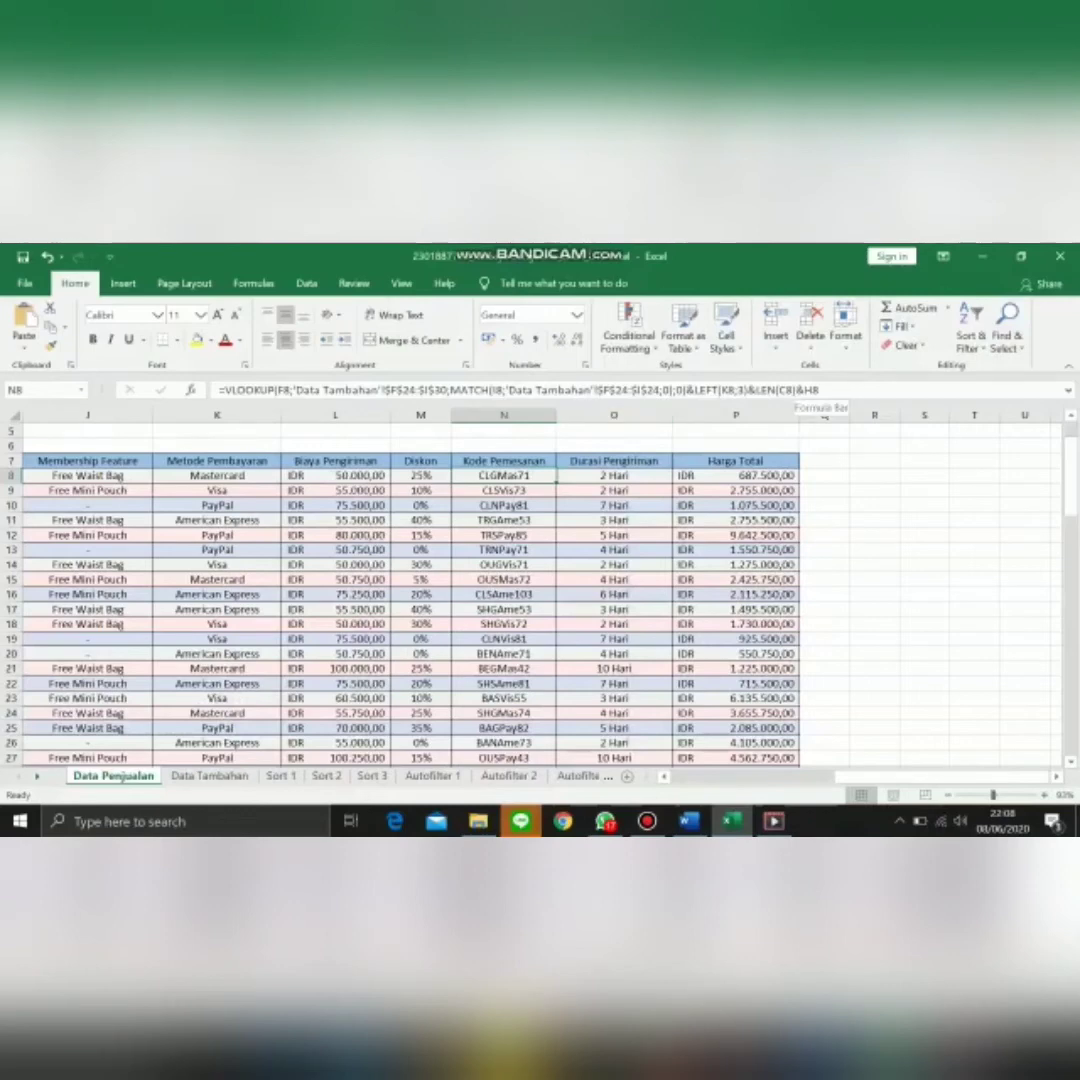
Step: Replace the Kode Pemesanan formula in N8 with a new VLOOKUP that uses product category cell F8 as the lookup value
click(815, 392)
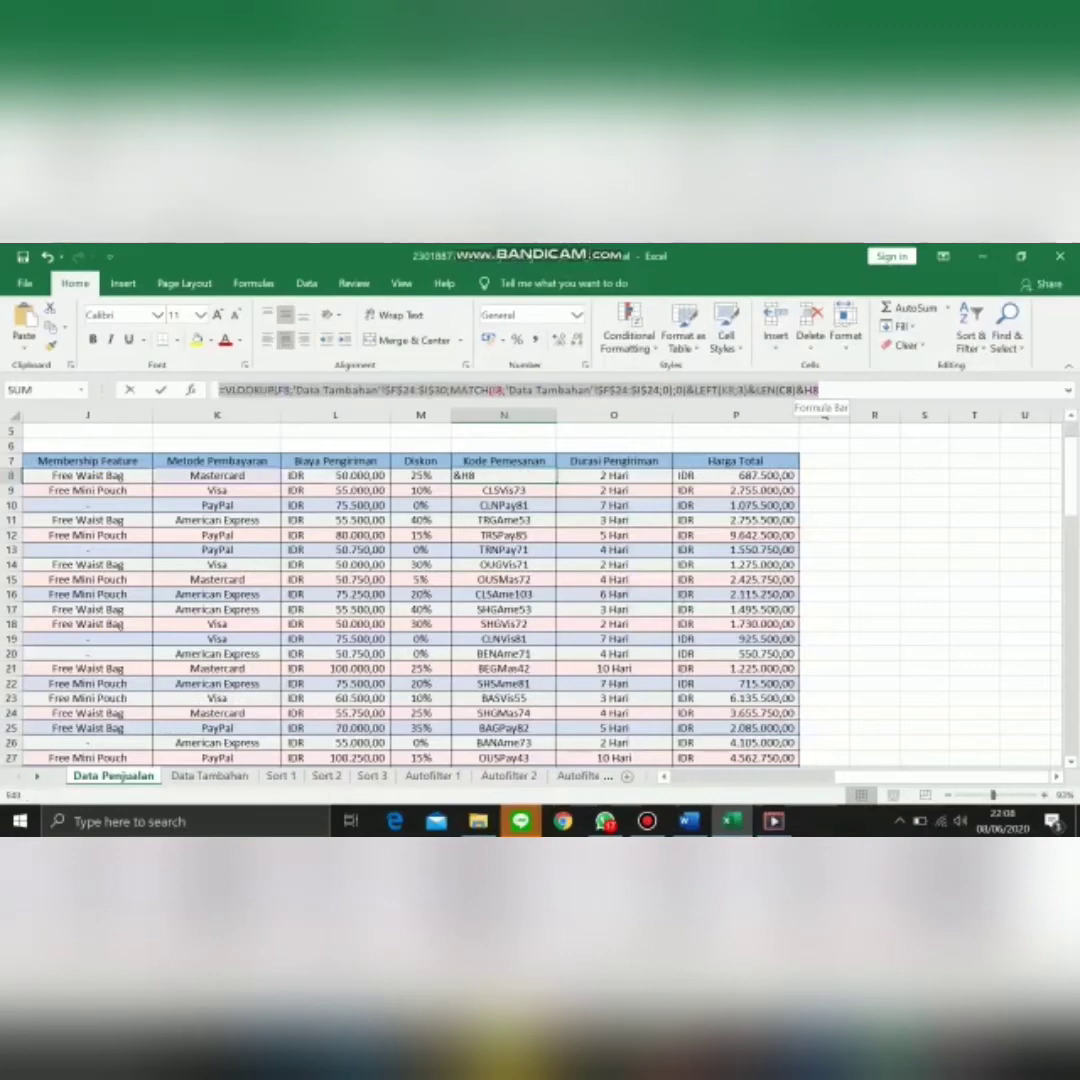
key(Escape)
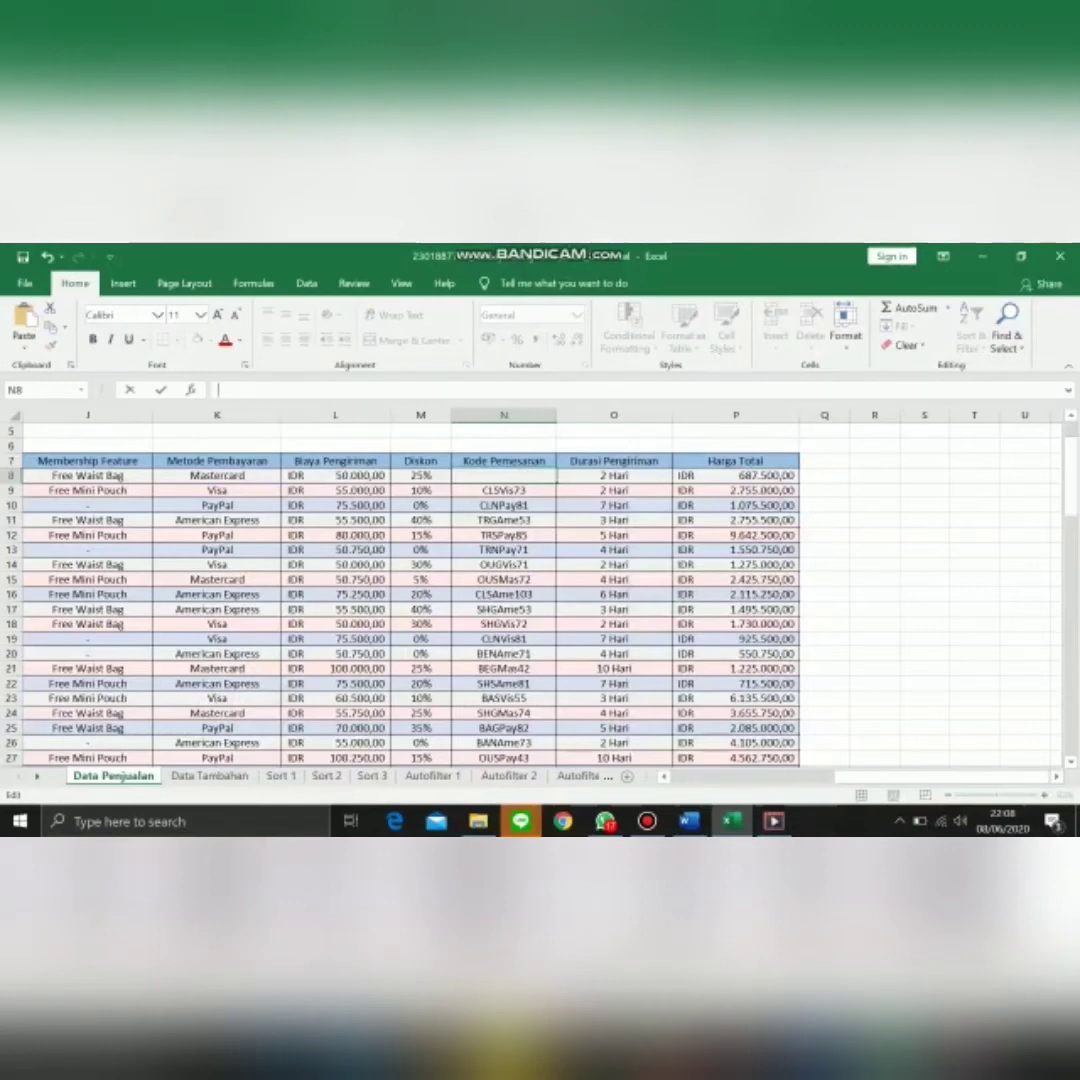
text(=)
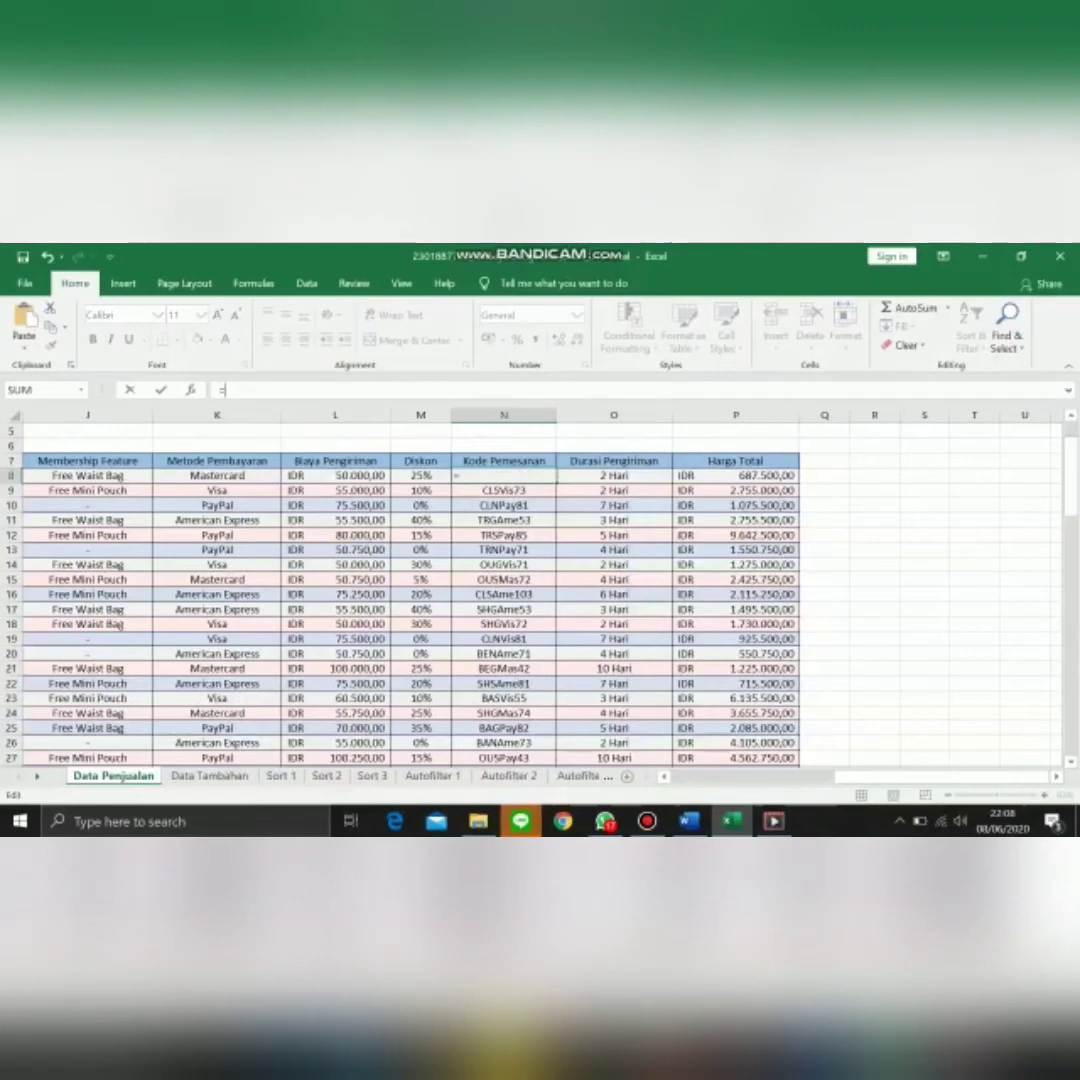
text(VLOOK)
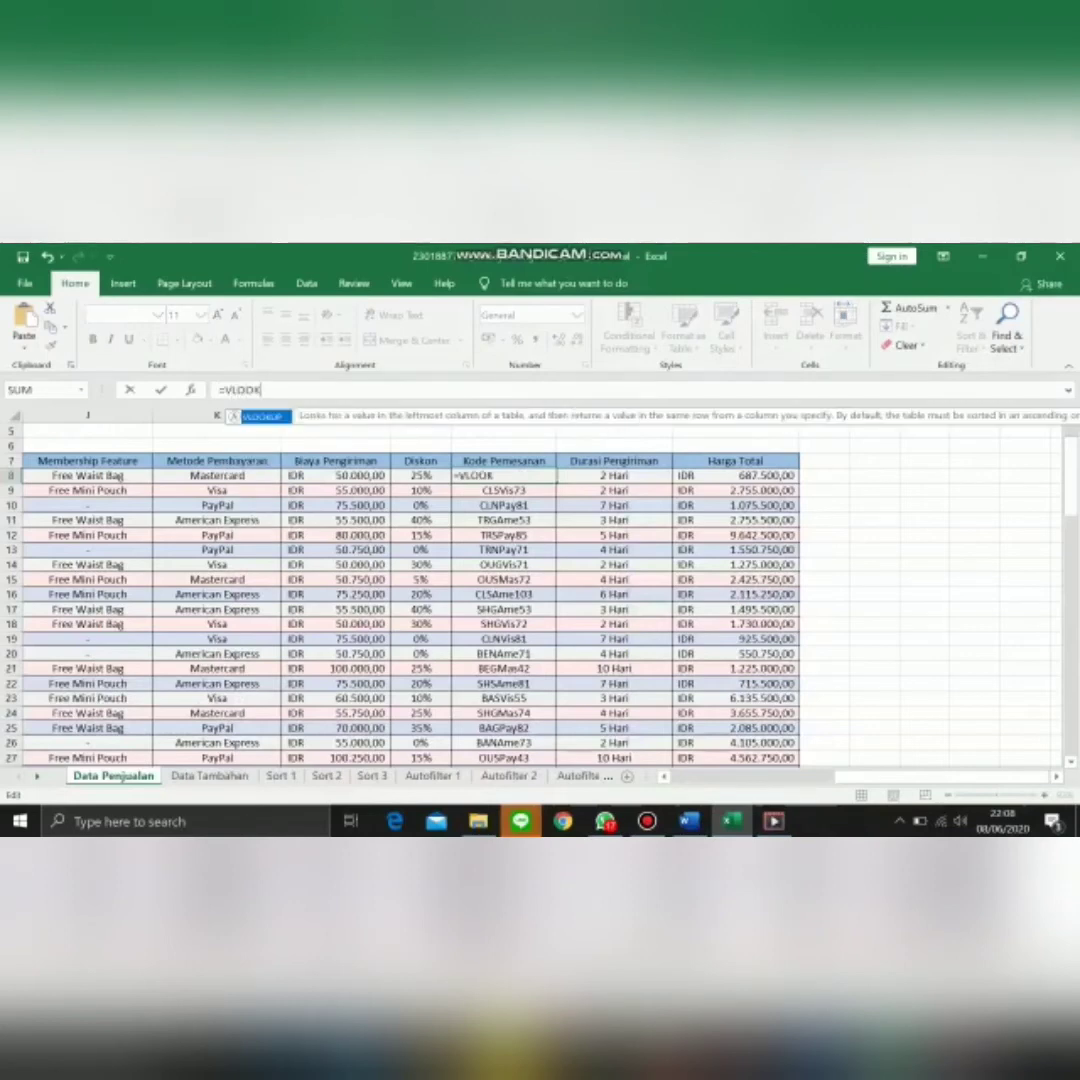
text(UP()
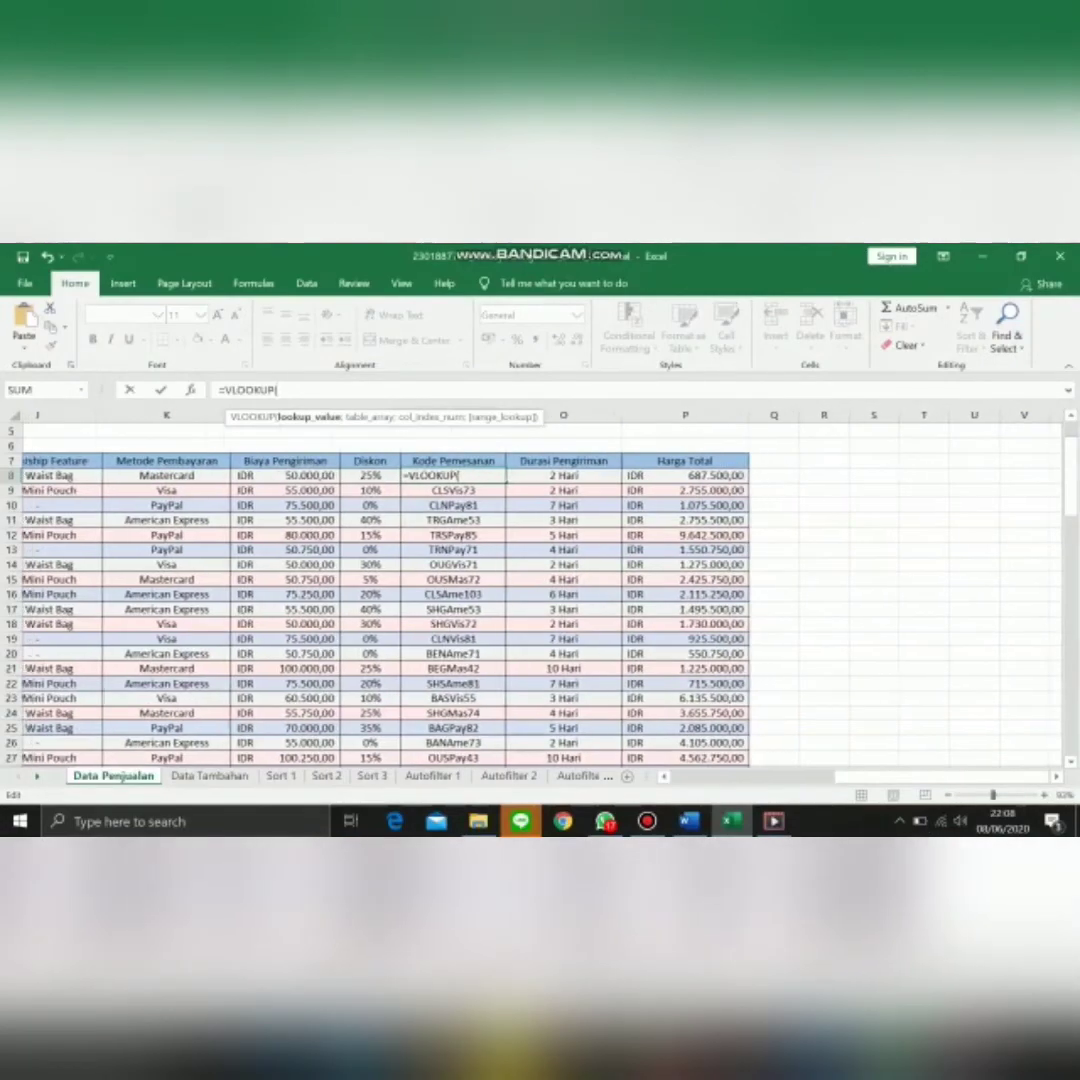
scroll(540, 600, left, 5)
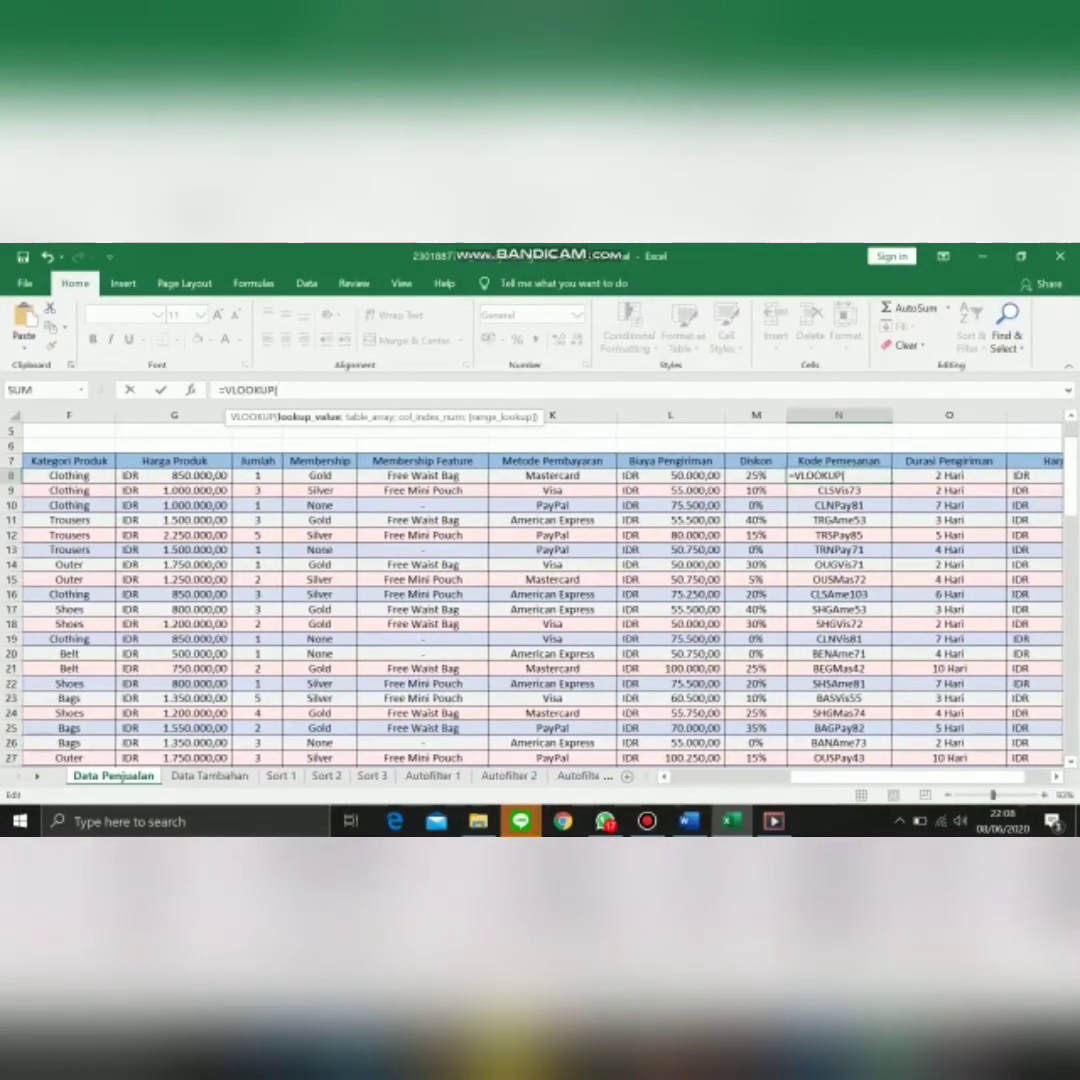
click(69, 476)
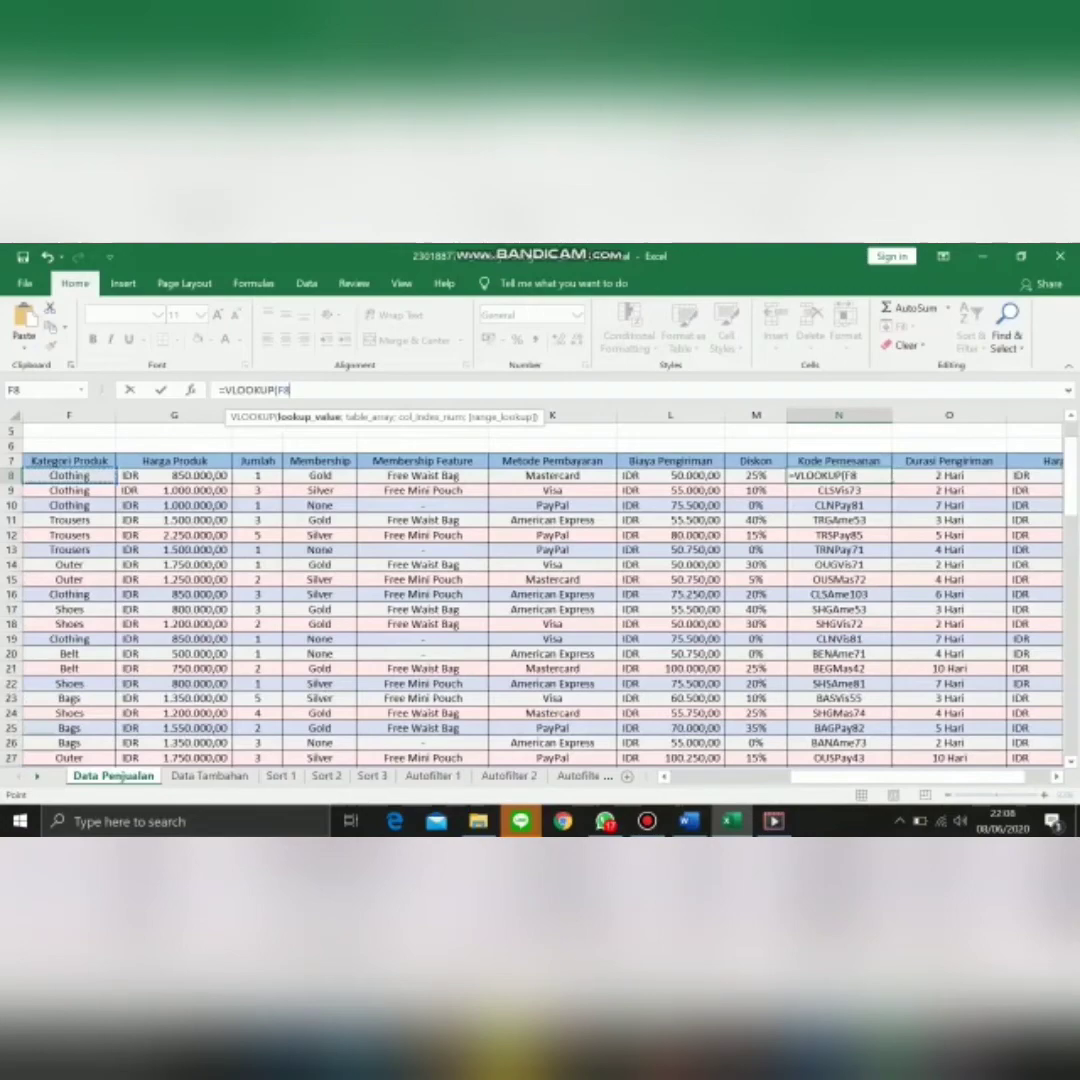
text(;)
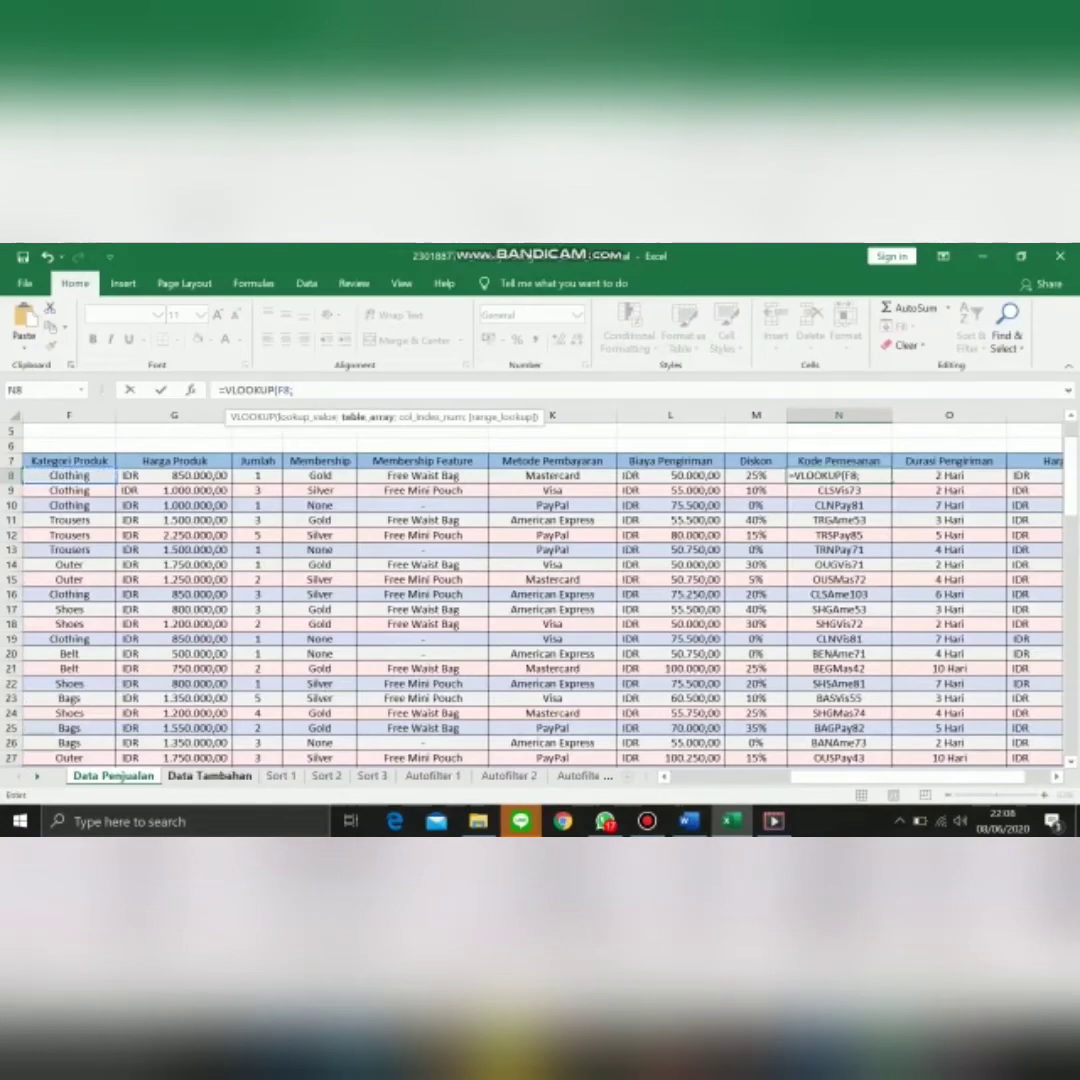
Step: Set the VLOOKUP table array to the 3 Karakter Kode Pemesanan table on the Data Tambahan sheet, as absolute range $F$24:$I$30
click(209, 776)
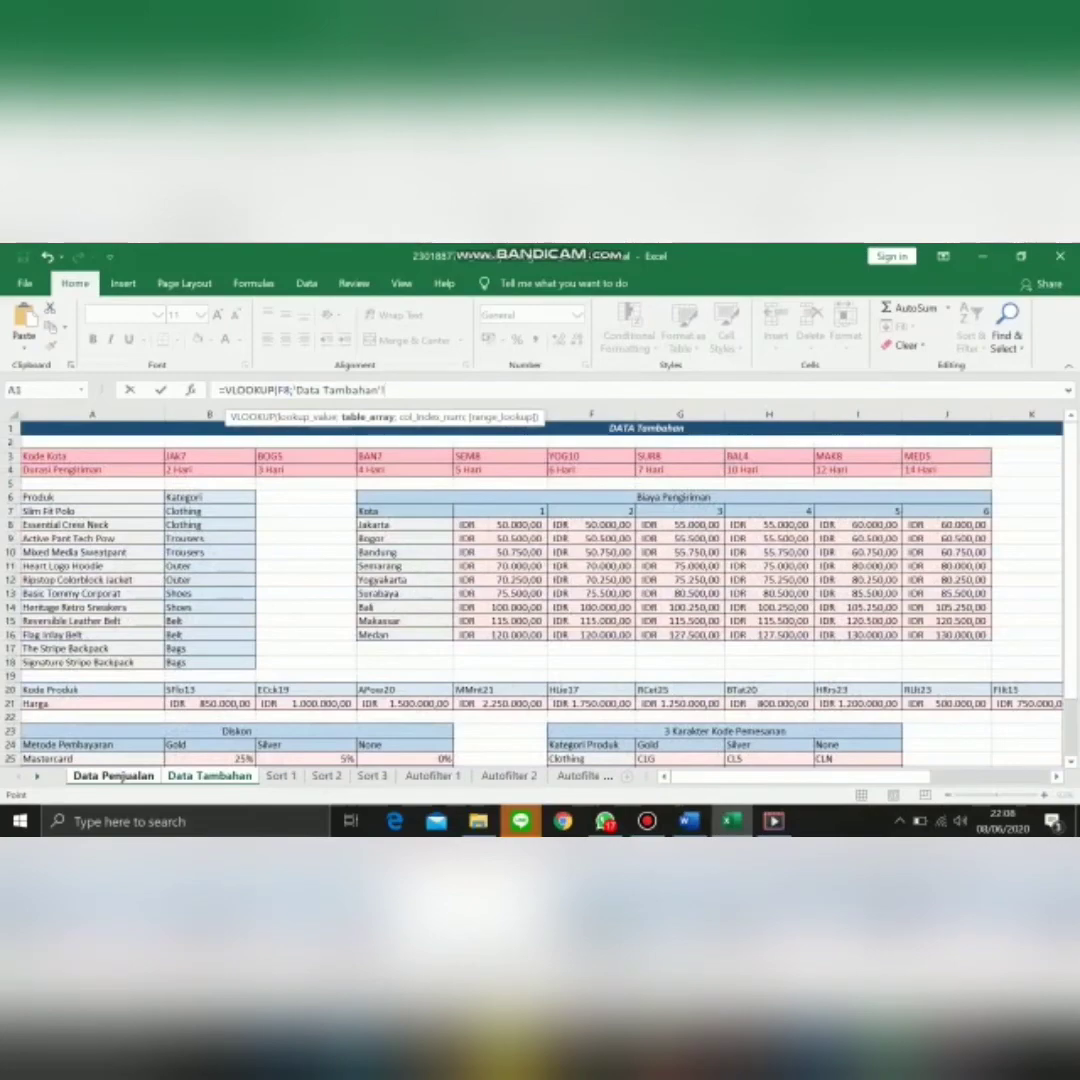
scroll(540, 590, down, 1)
scroll(540, 592, right, 1)
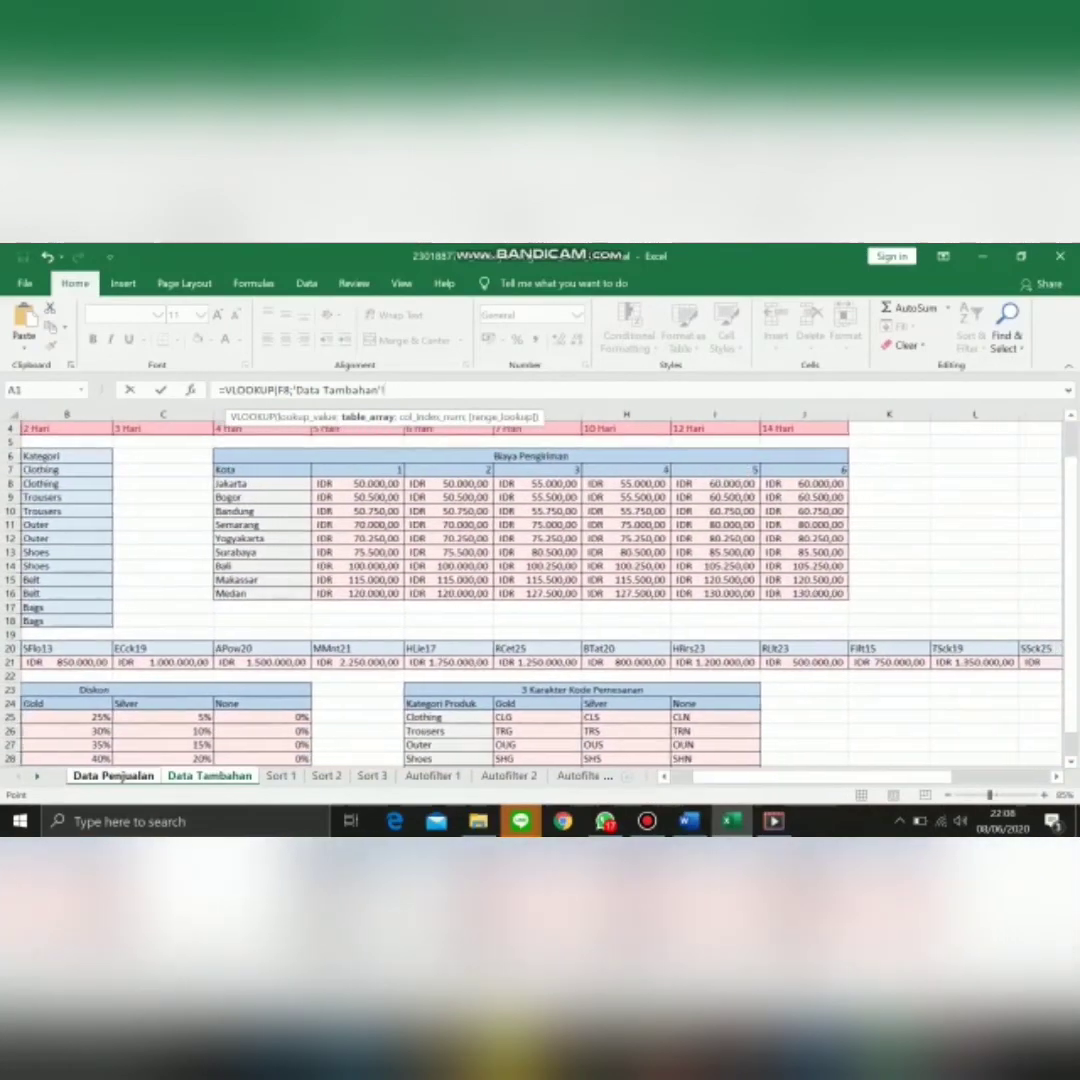
scroll(540, 592, down, 2)
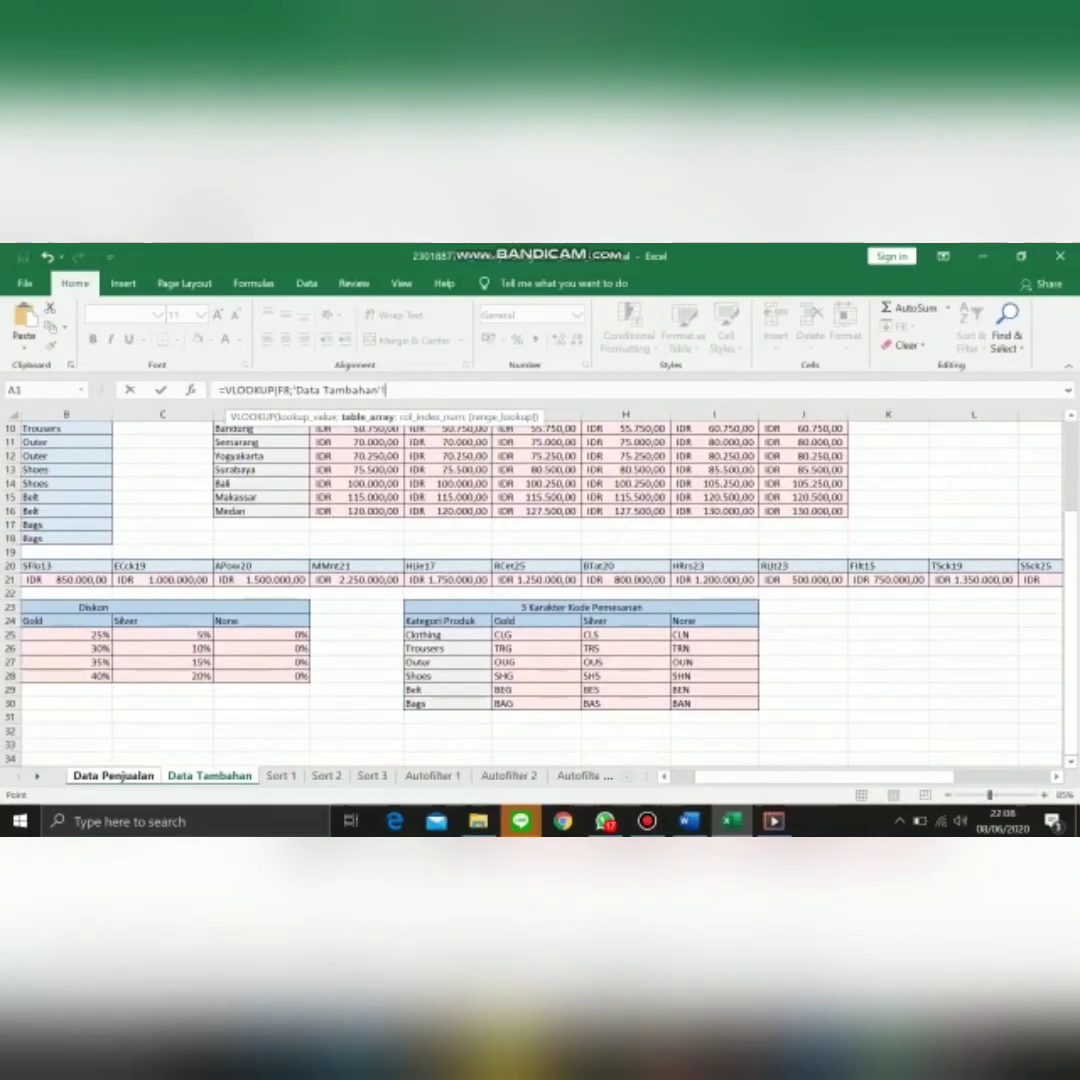
drag(448, 621, 758, 710)
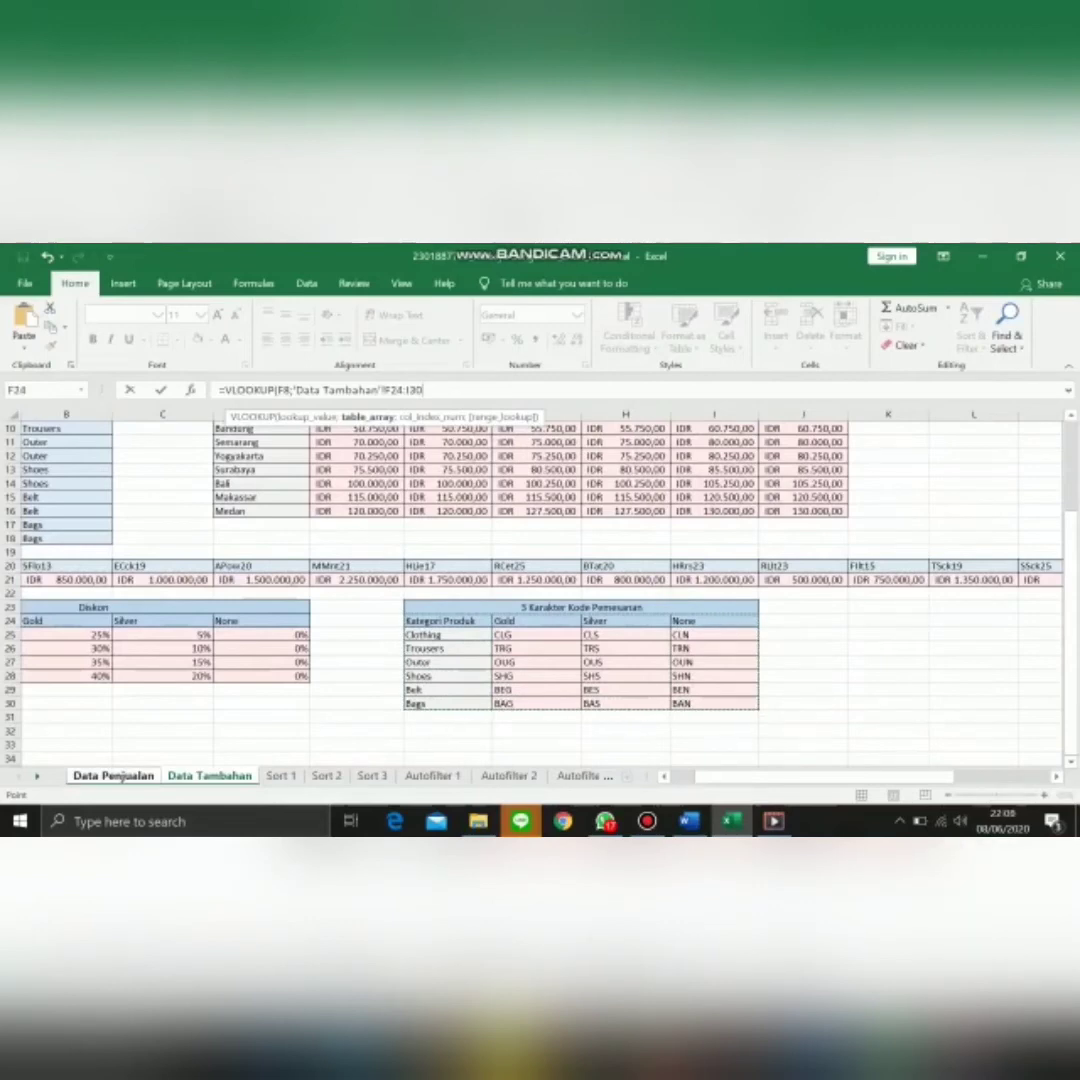
key(F4)
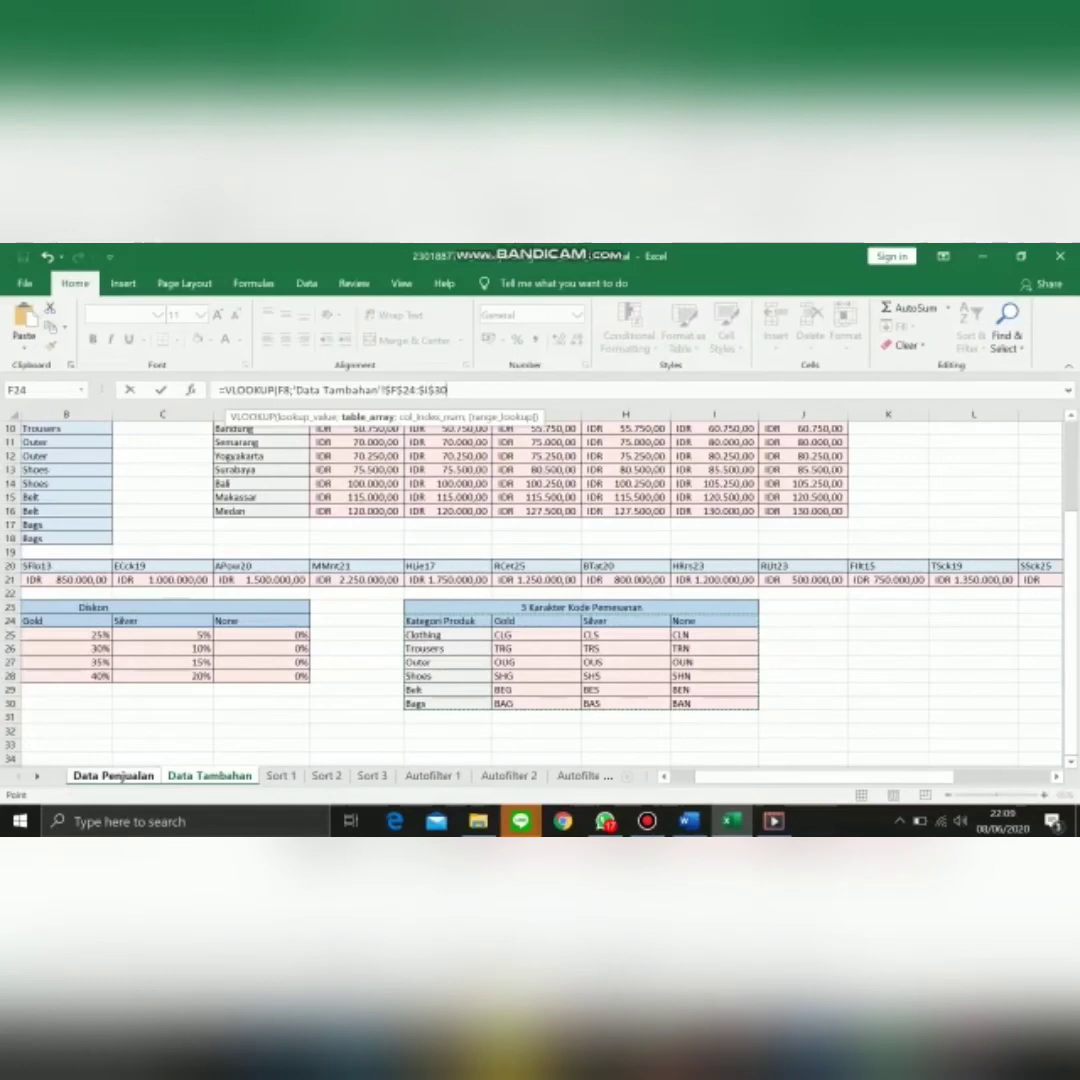
text(;)
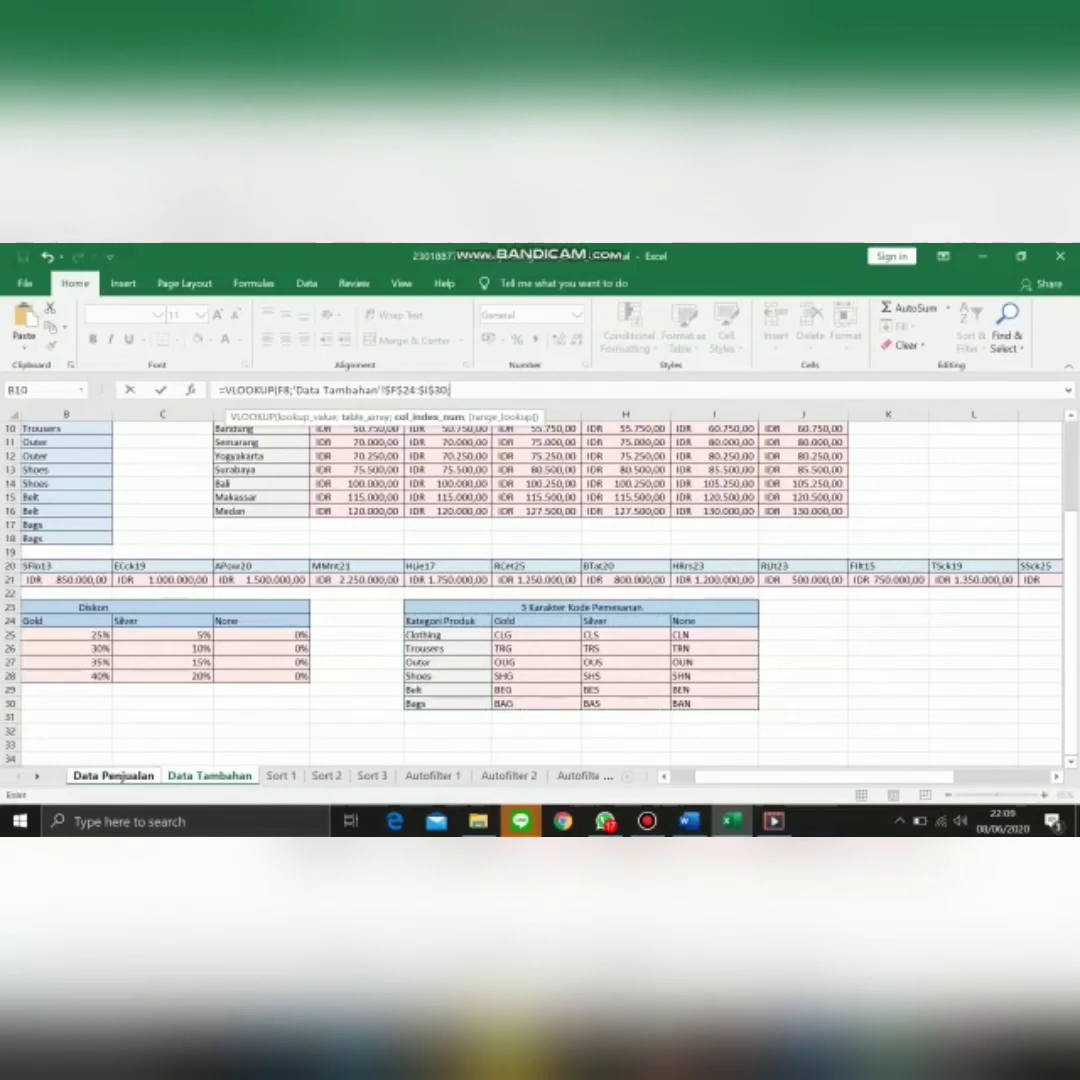
Step: Nest a MATCH function as the VLOOKUP column index in N8, using membership cell I8 as its lookup value
text(MATCH)
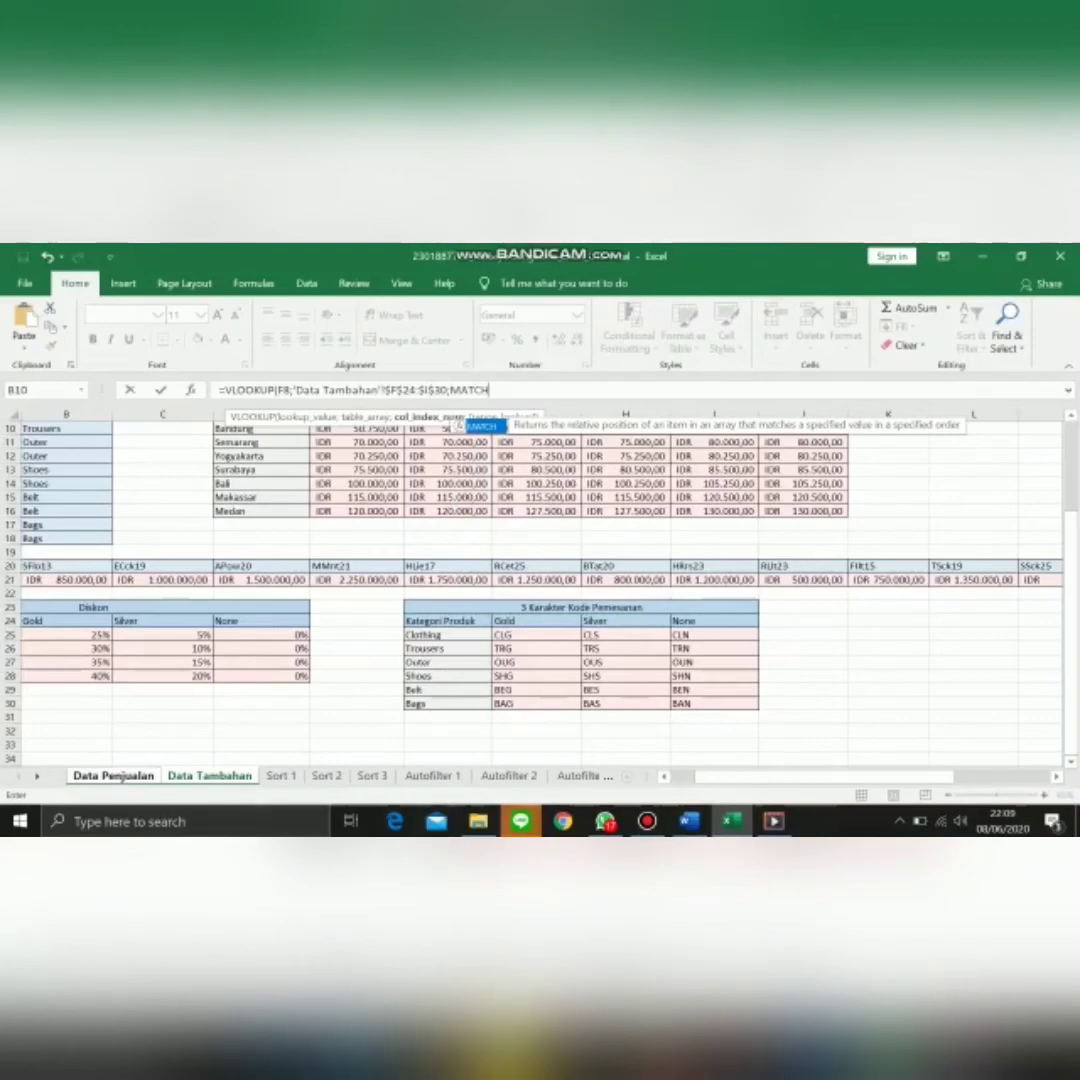
key(Return)
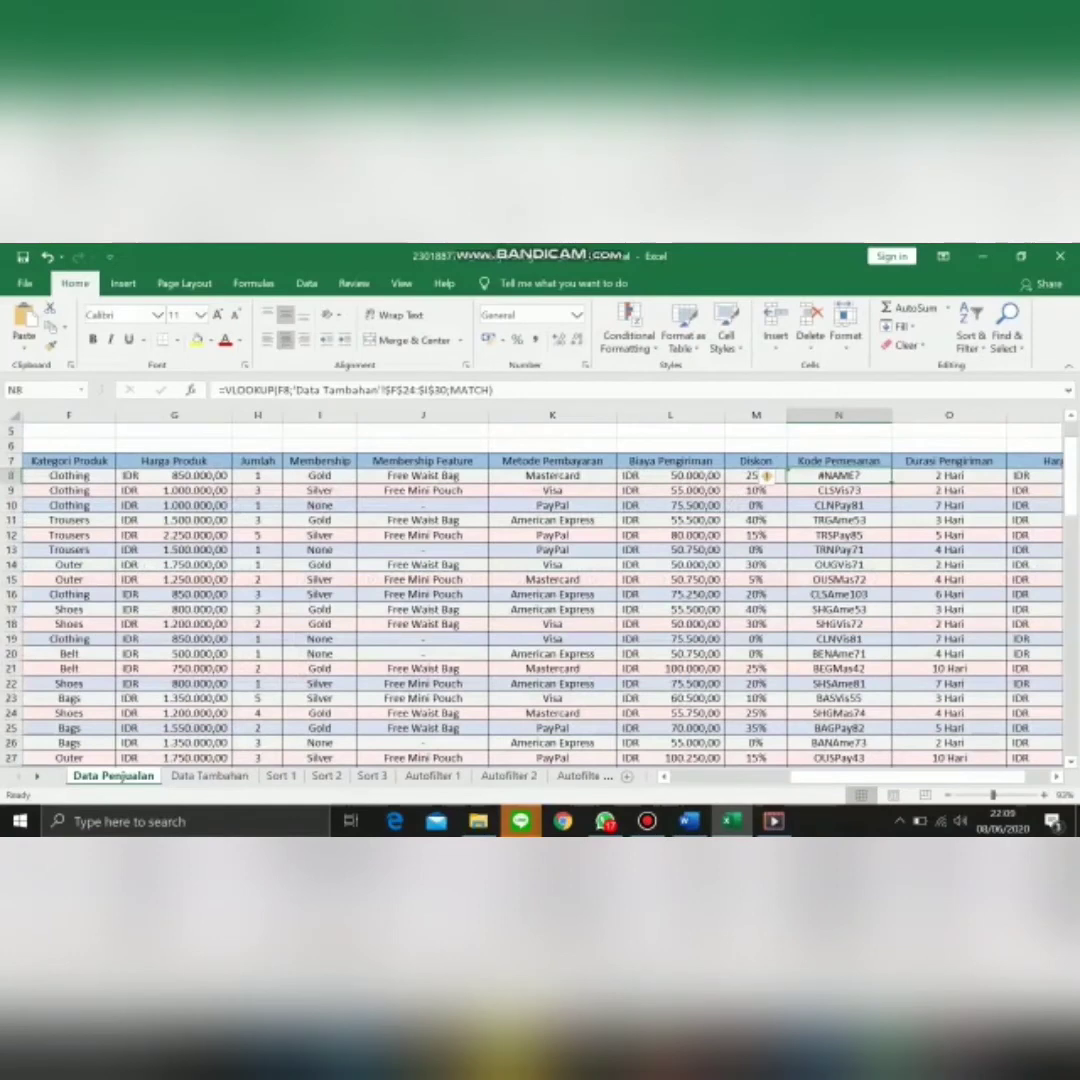
key(F2)
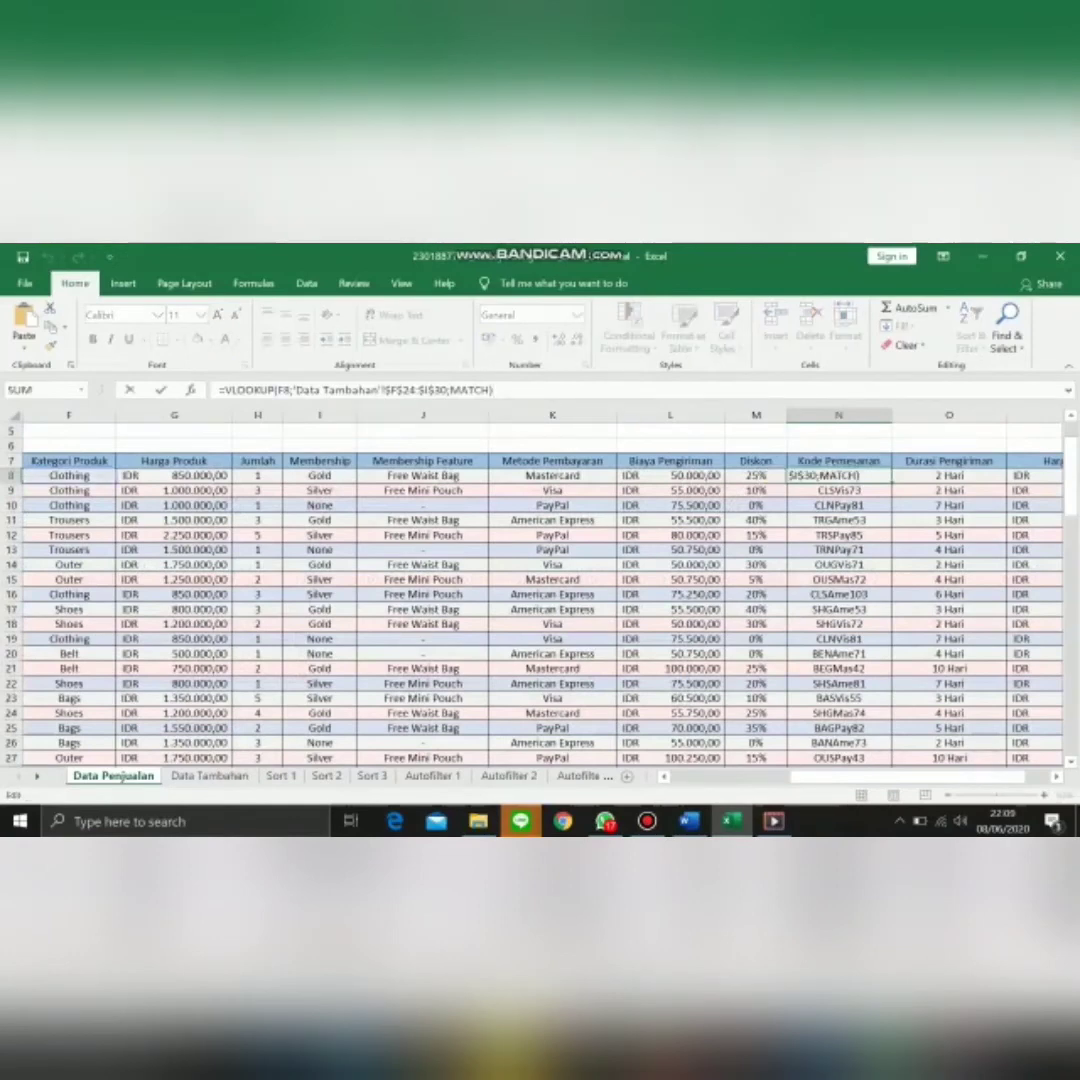
key(BackSpace)
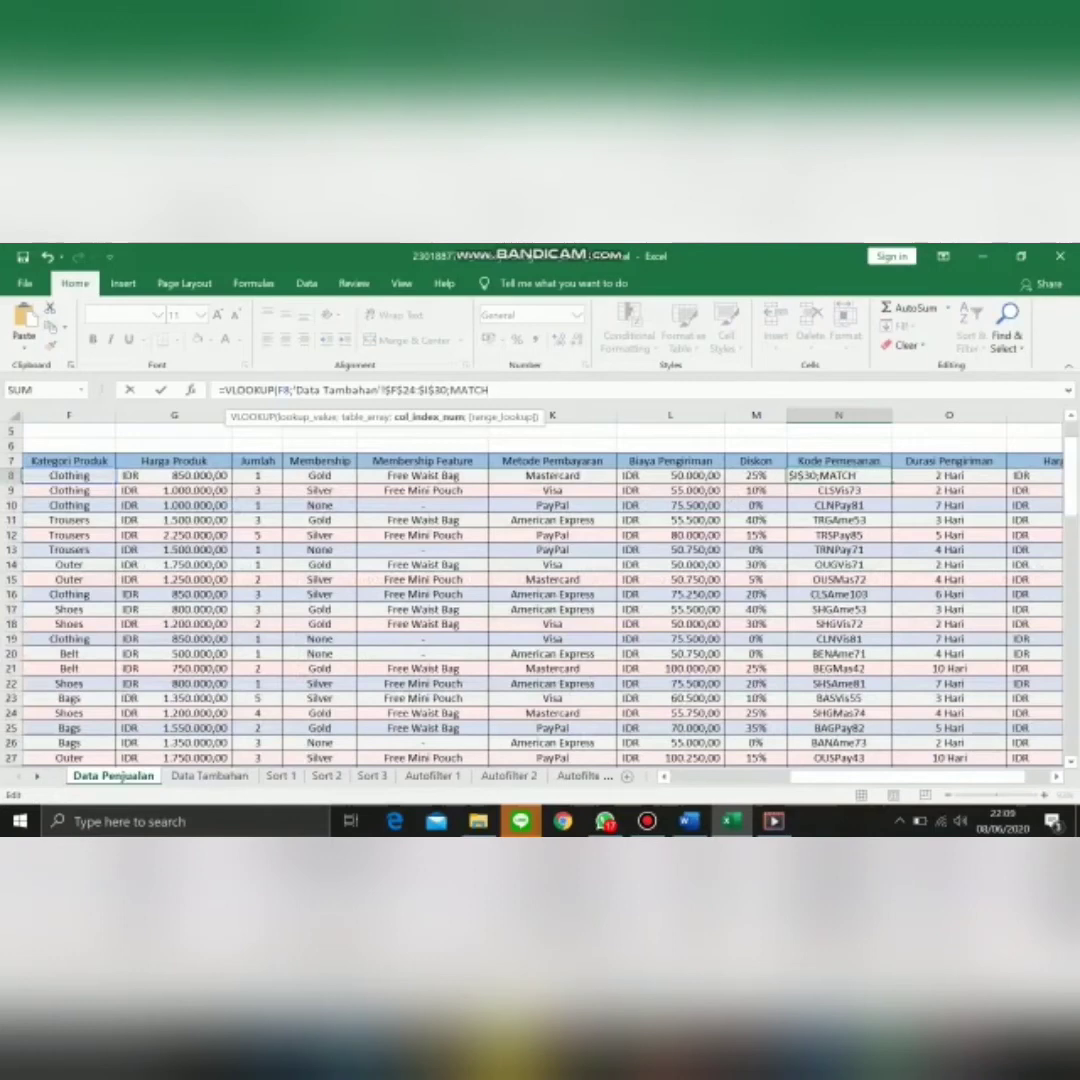
text(()
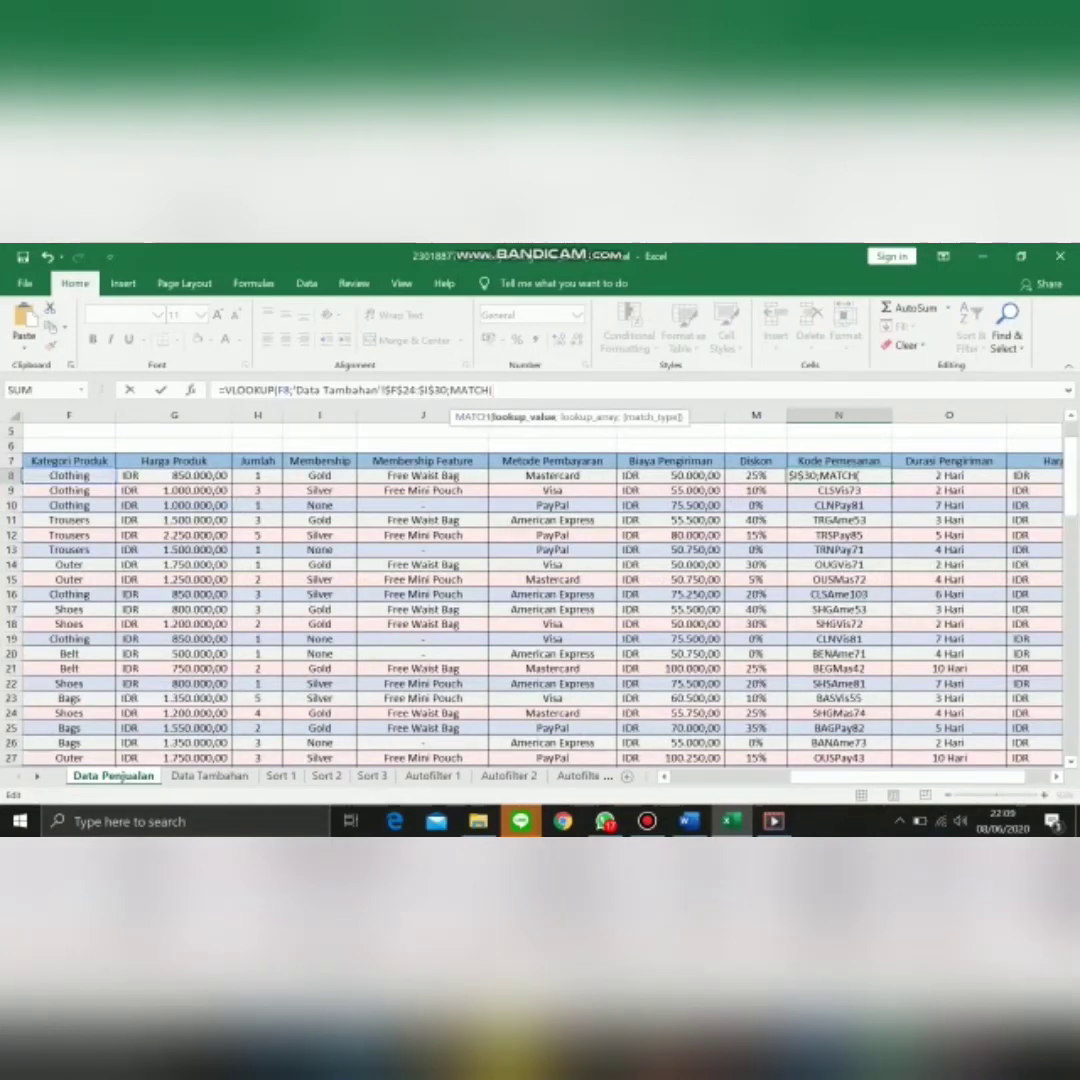
click(319, 476)
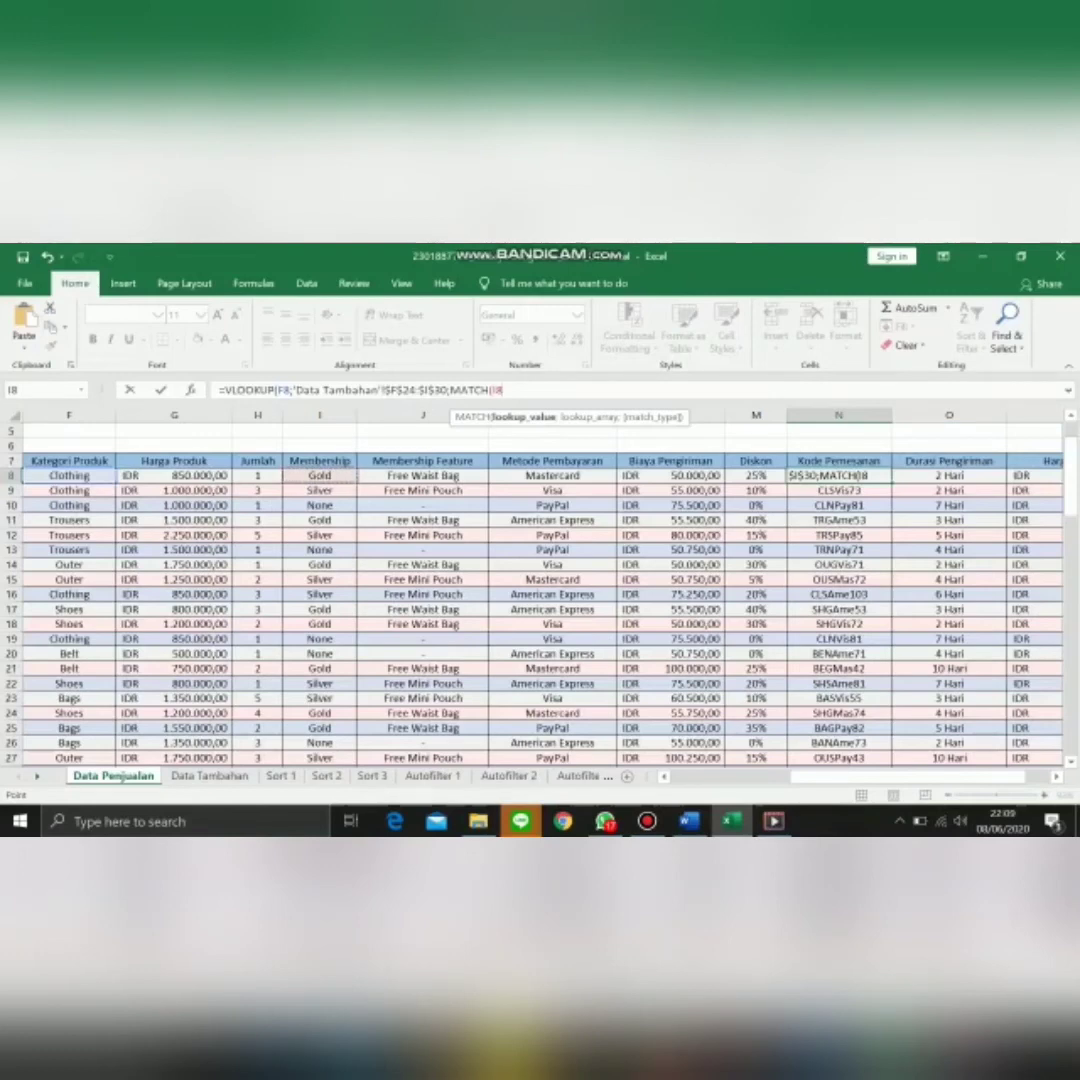
text(;)
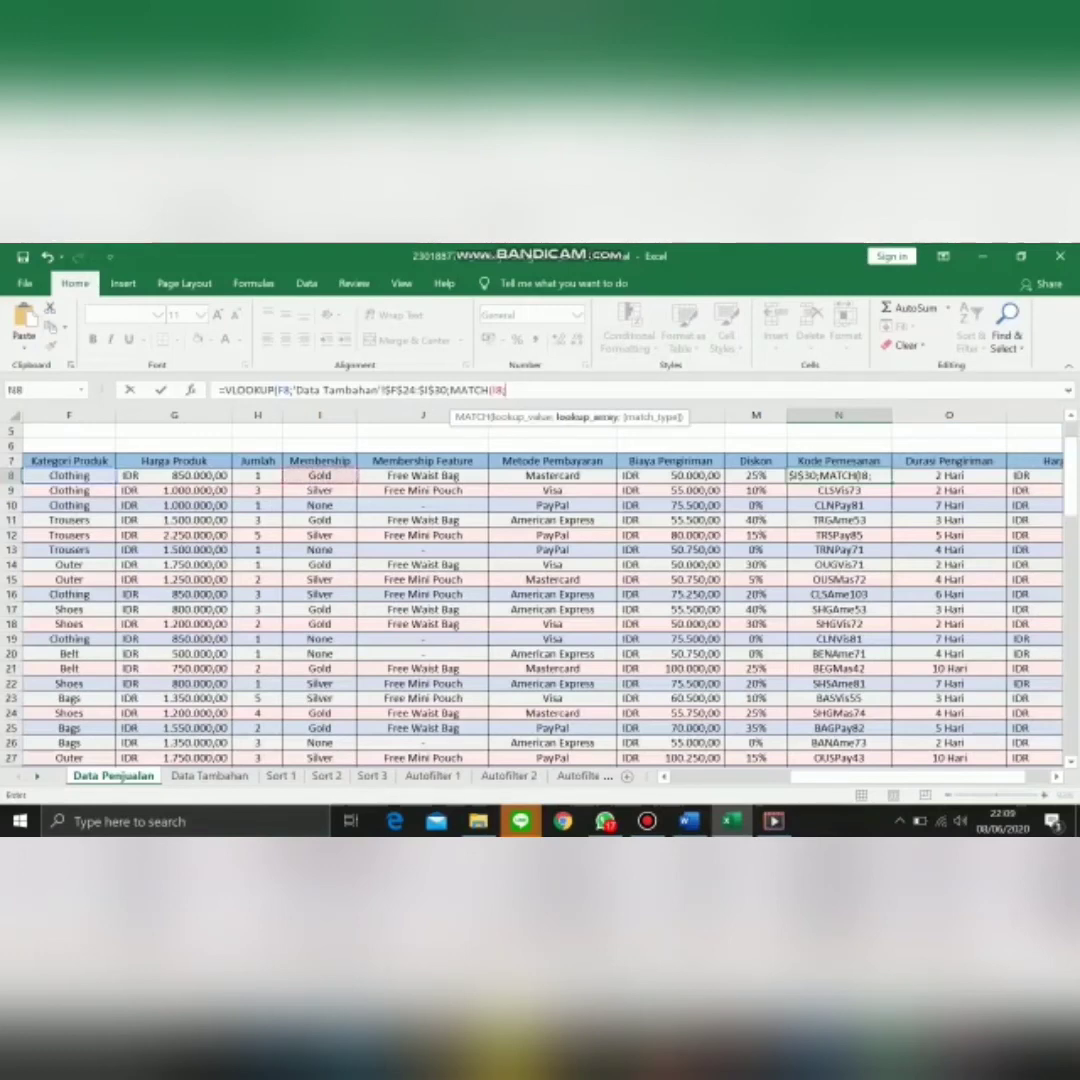
Step: Set the MATCH array to the code table's header row $F$24:$I$24 on Data Tambahan, with match type 0 and VLOOKUP range lookup 0
click(210, 776)
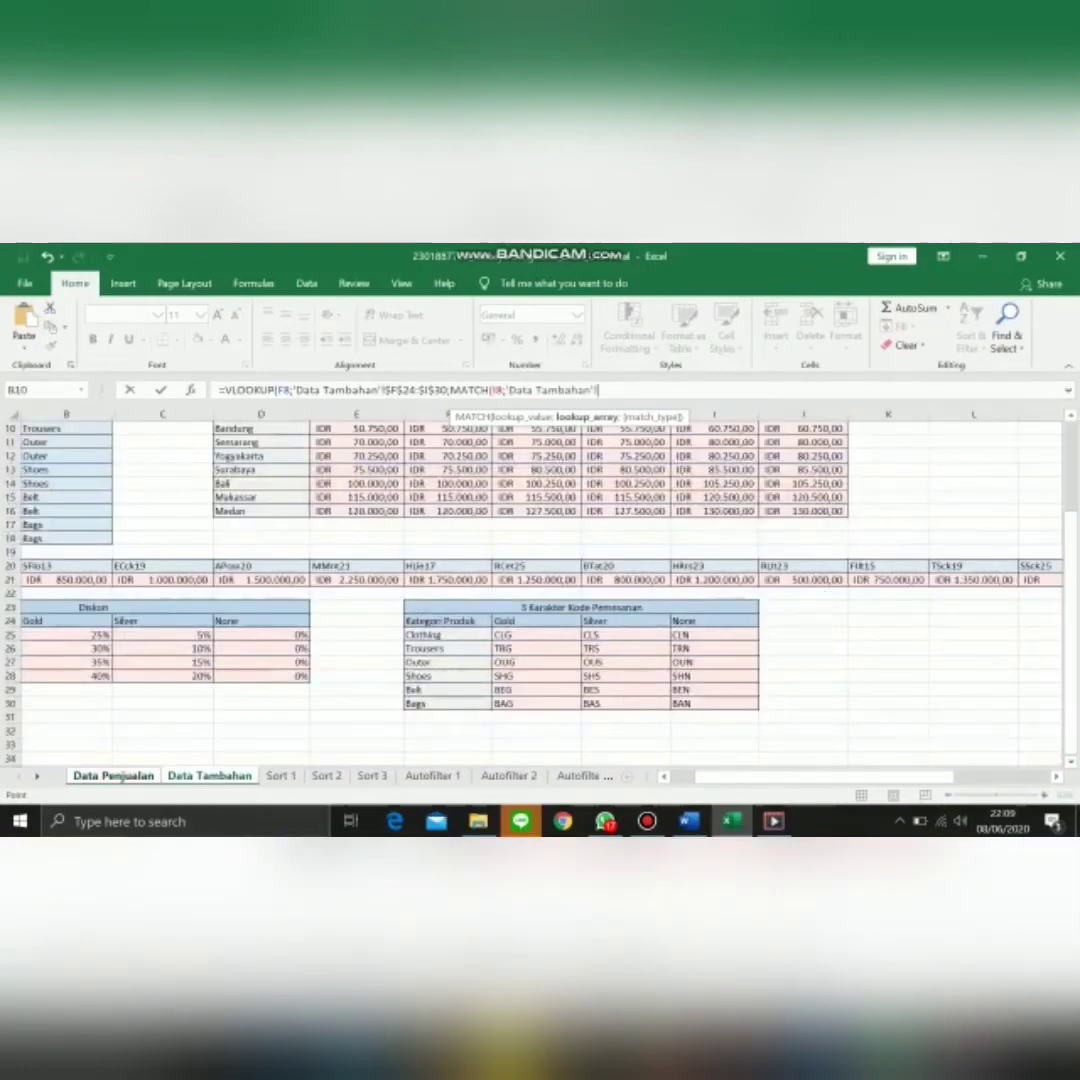
click(447, 621)
drag(447, 621, 745, 628)
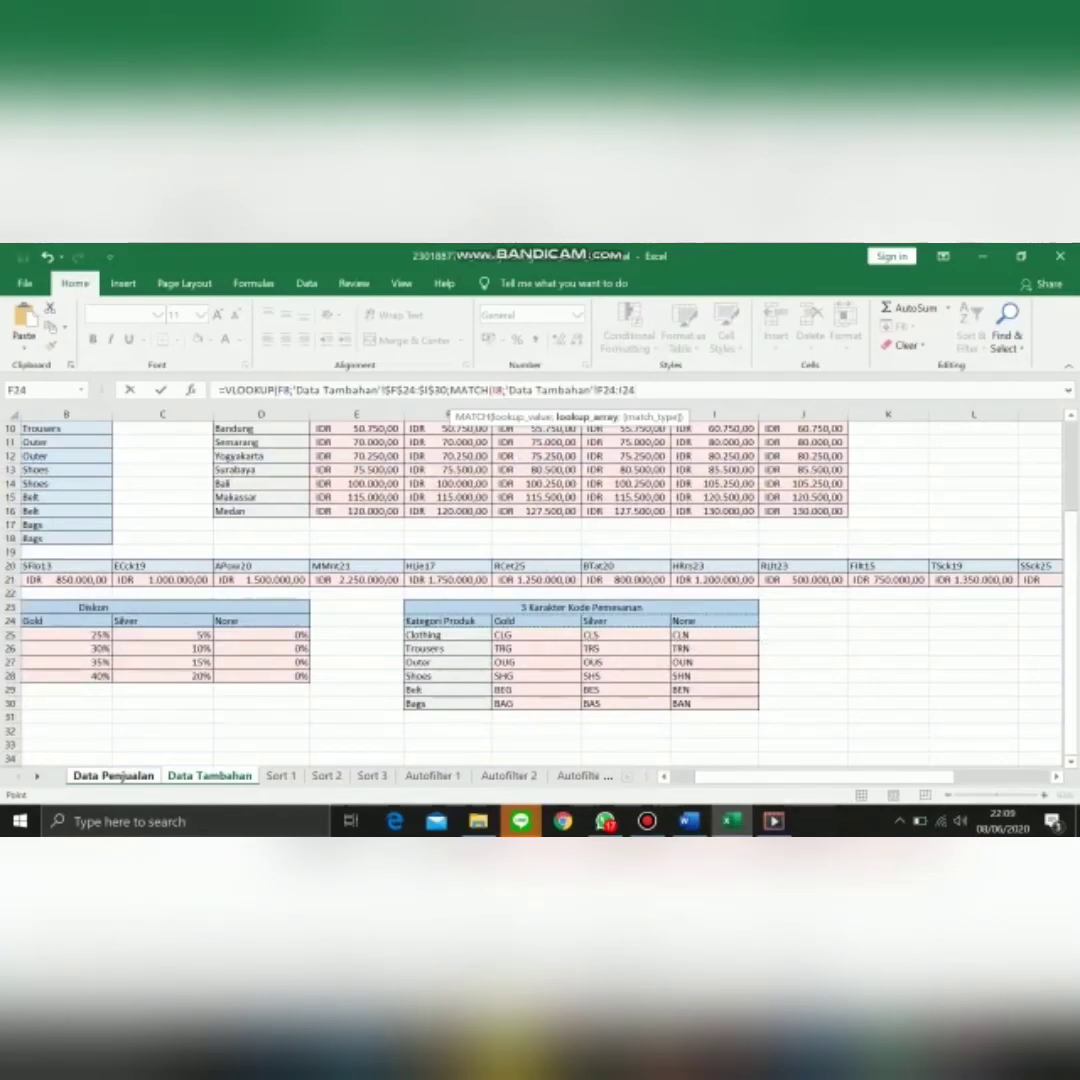
key(F4)
text(;0)
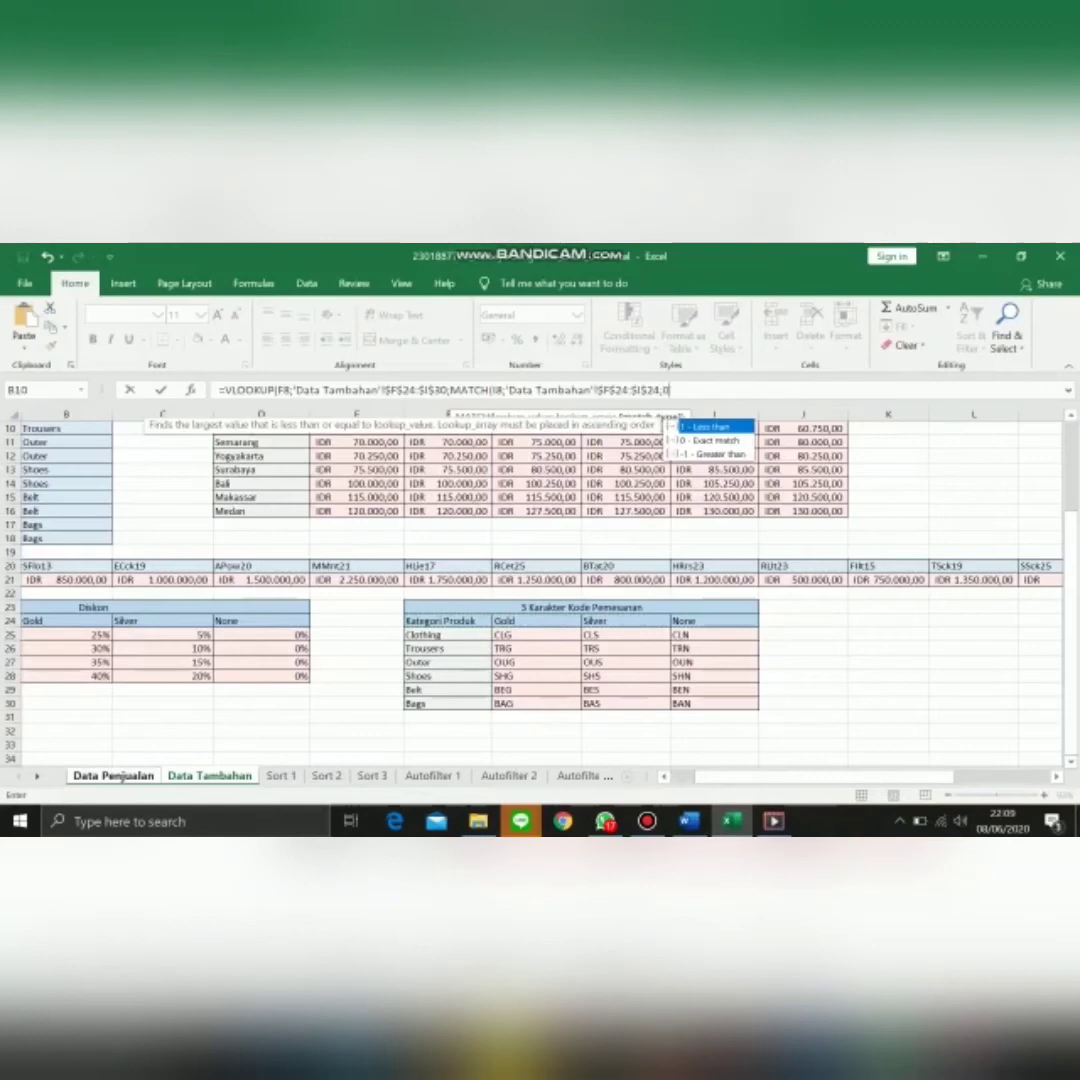
text();)
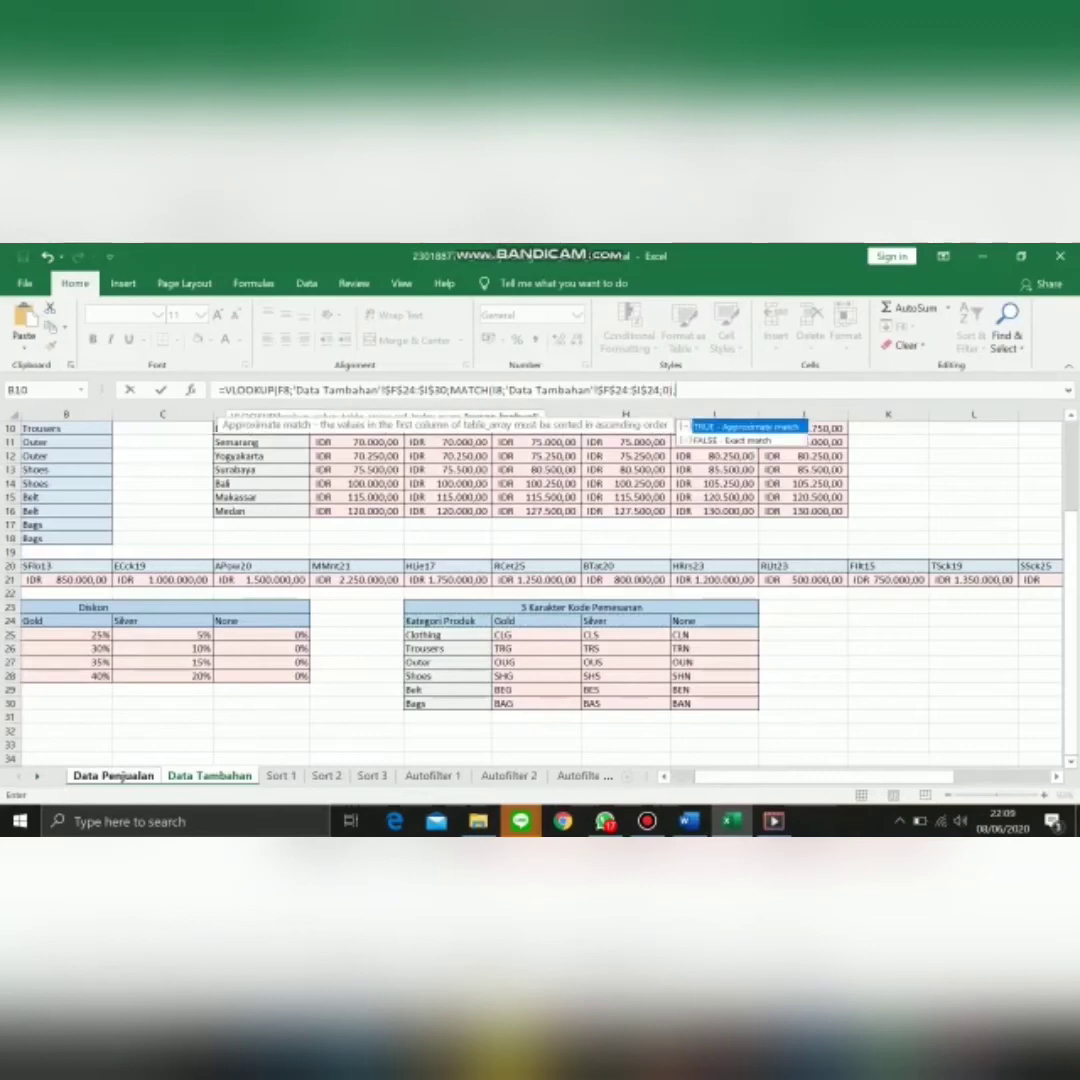
text(0))
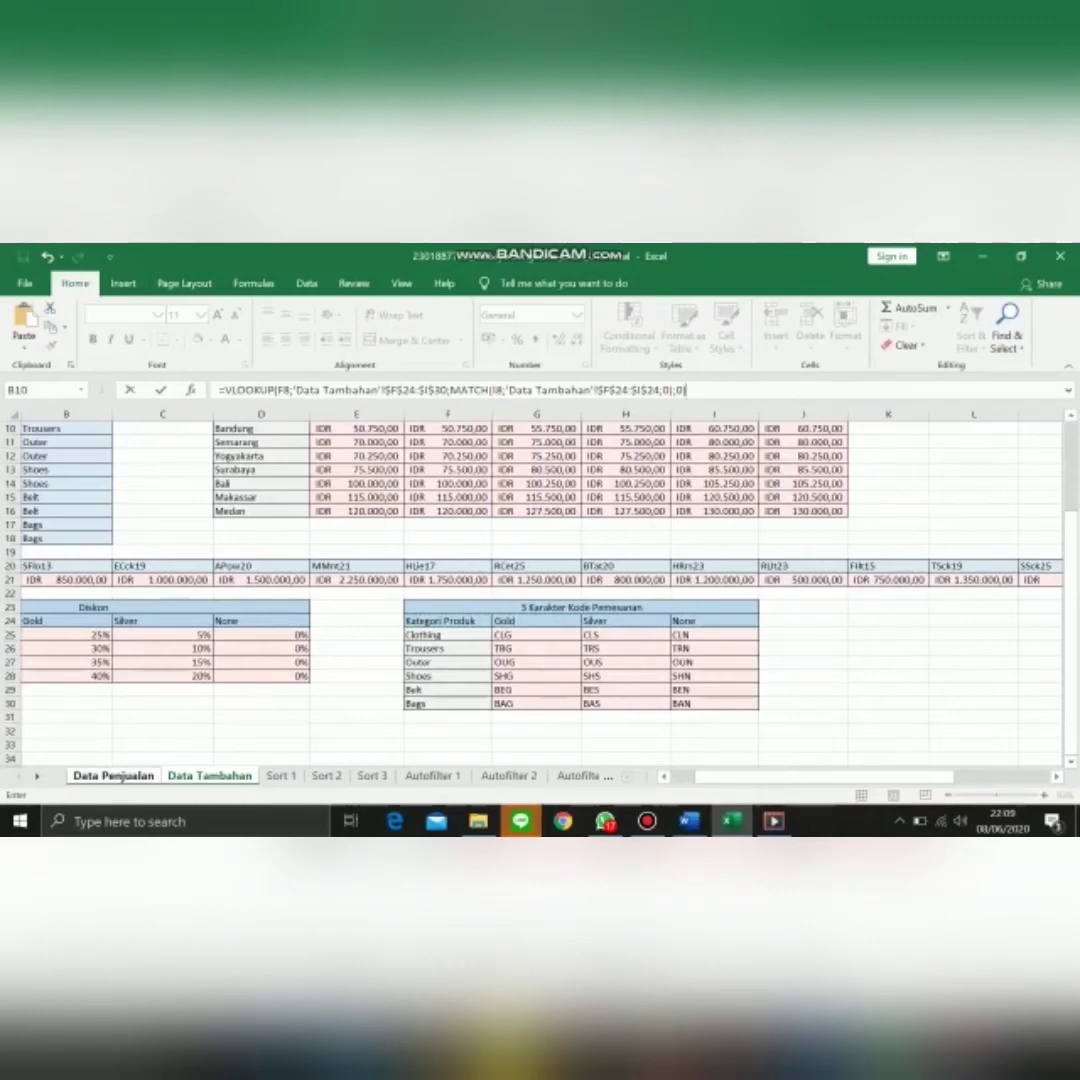
Step: Append the first 3 characters of payment method cell K8 to the Kode Pemesanan formula with &LEFT(K8;3)
text(&LEFT)
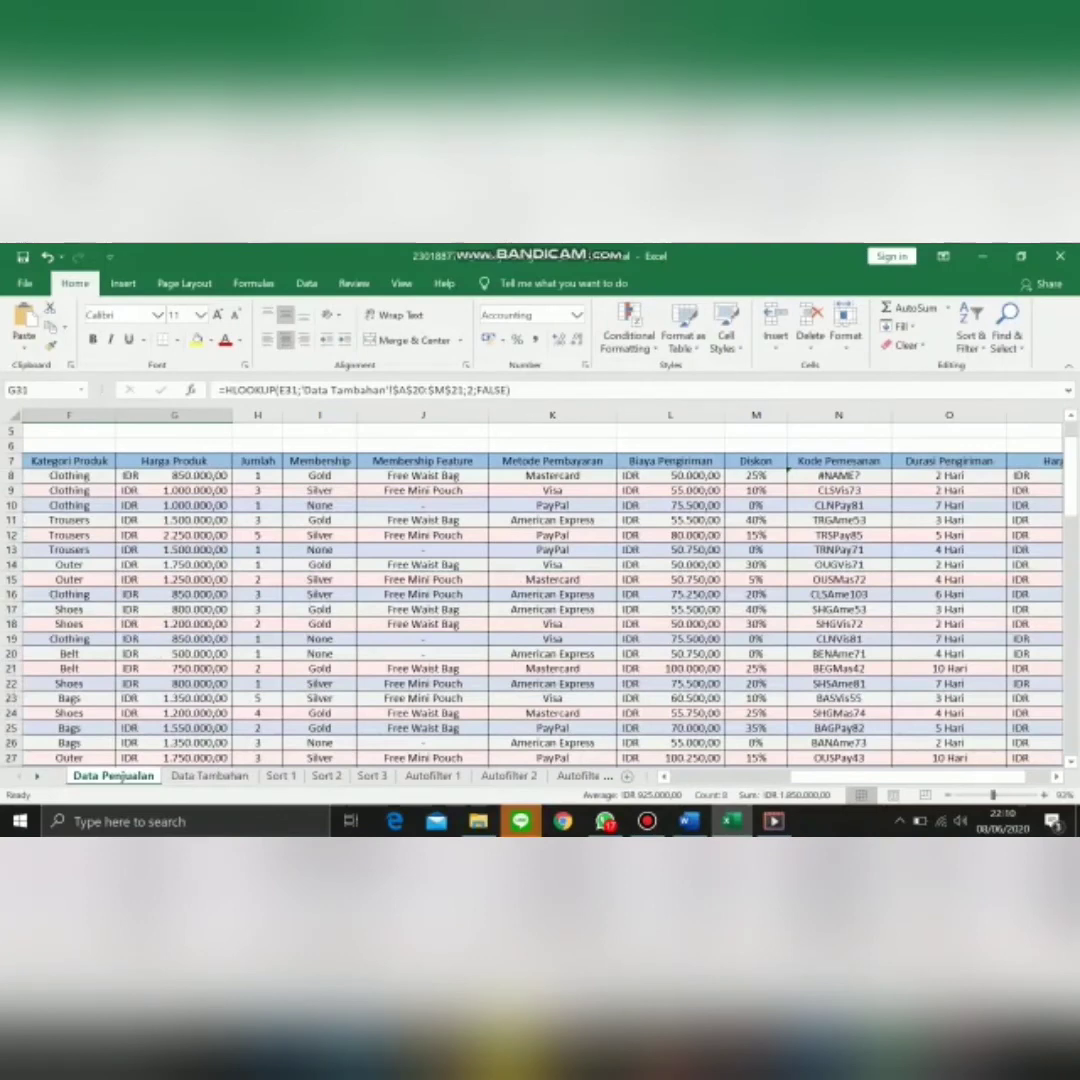
scroll(540, 600, right, 1)
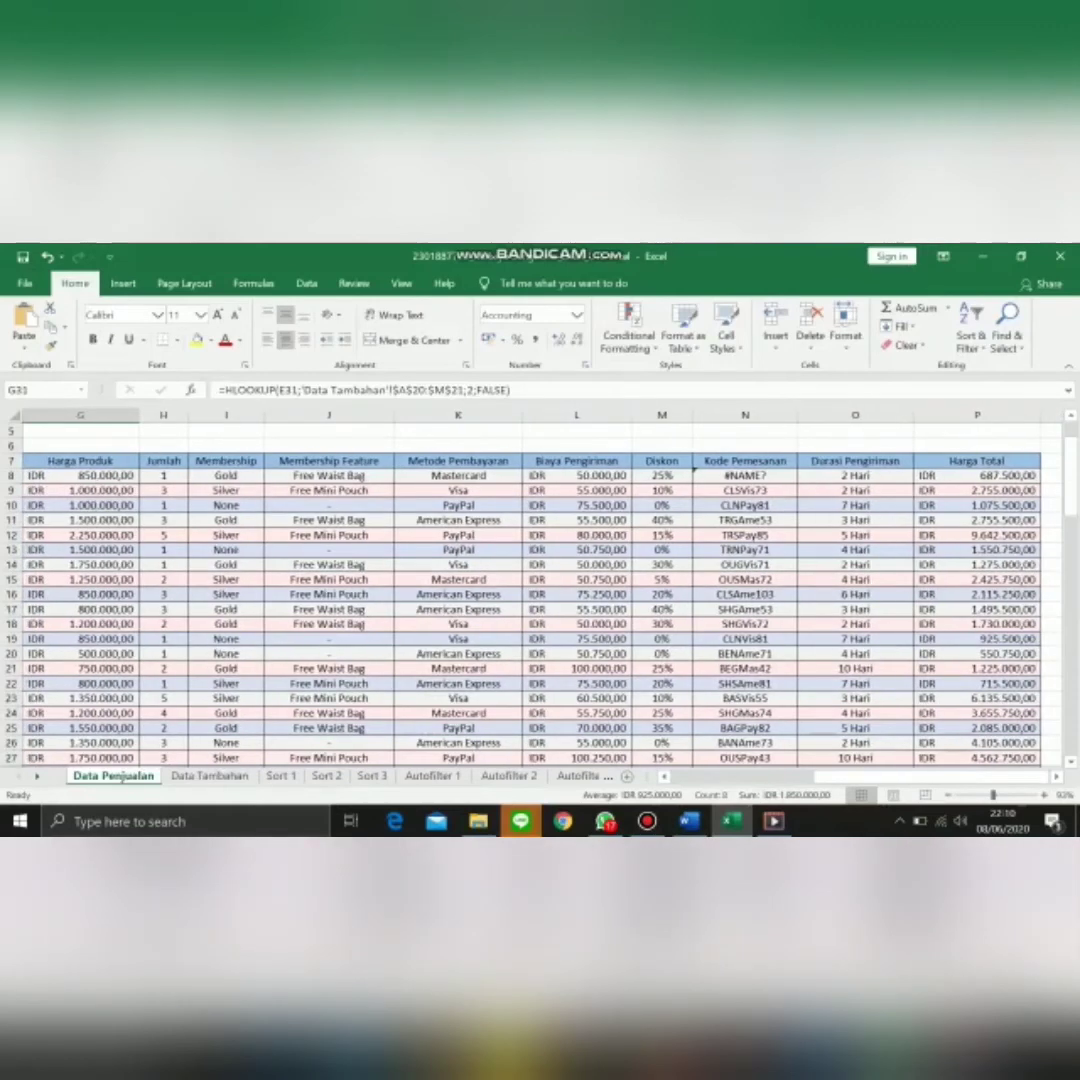
click(745, 476)
click(720, 390)
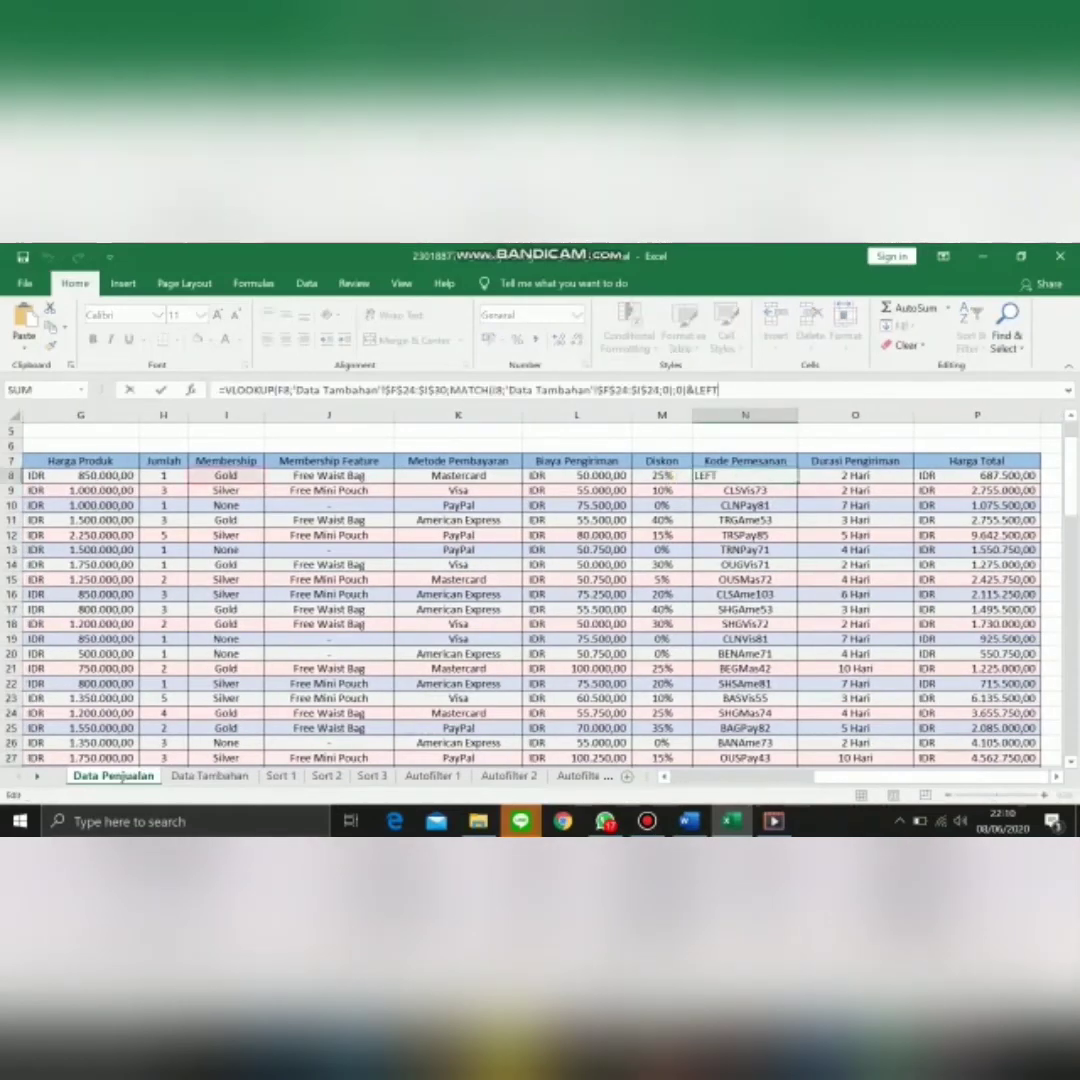
text(()
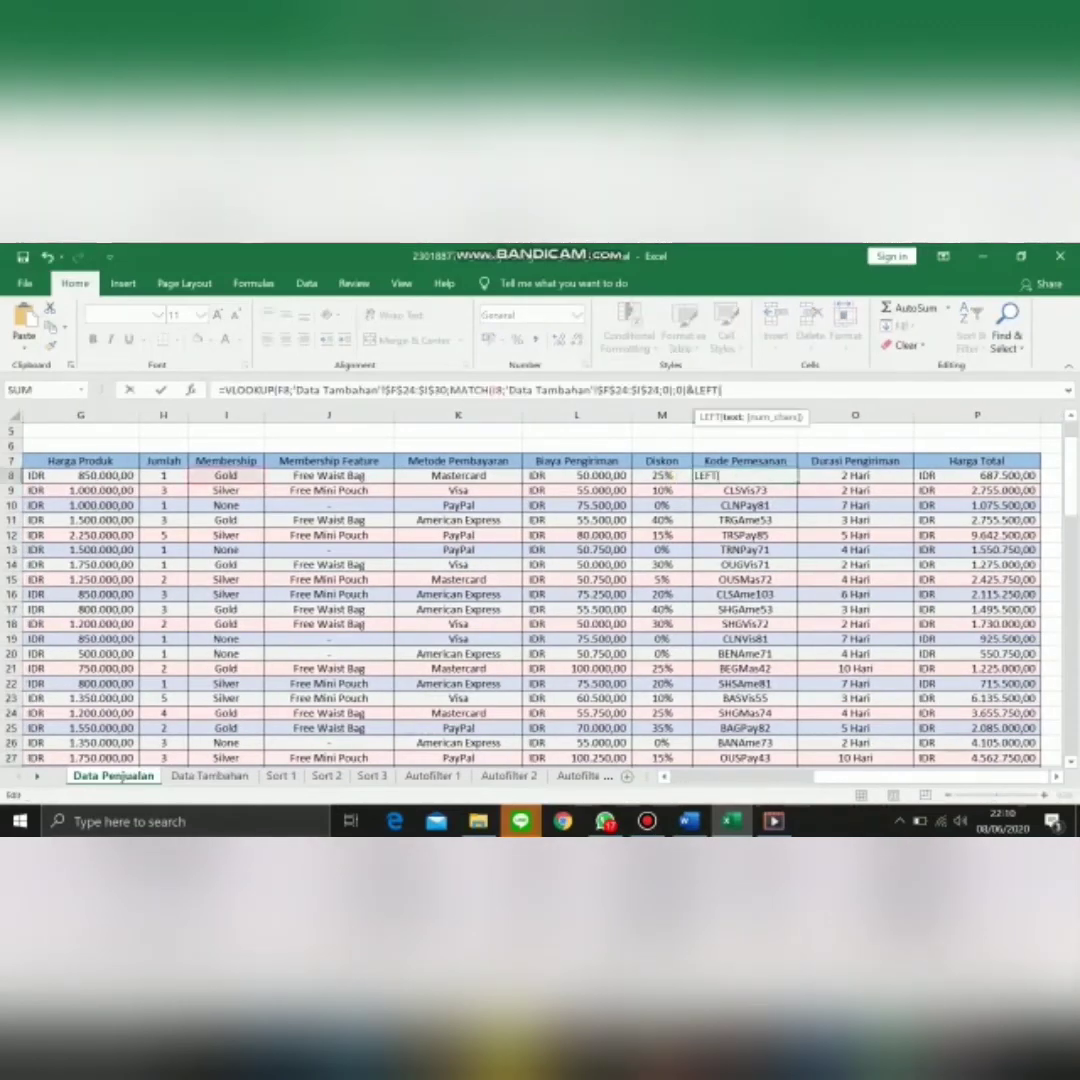
click(458, 476)
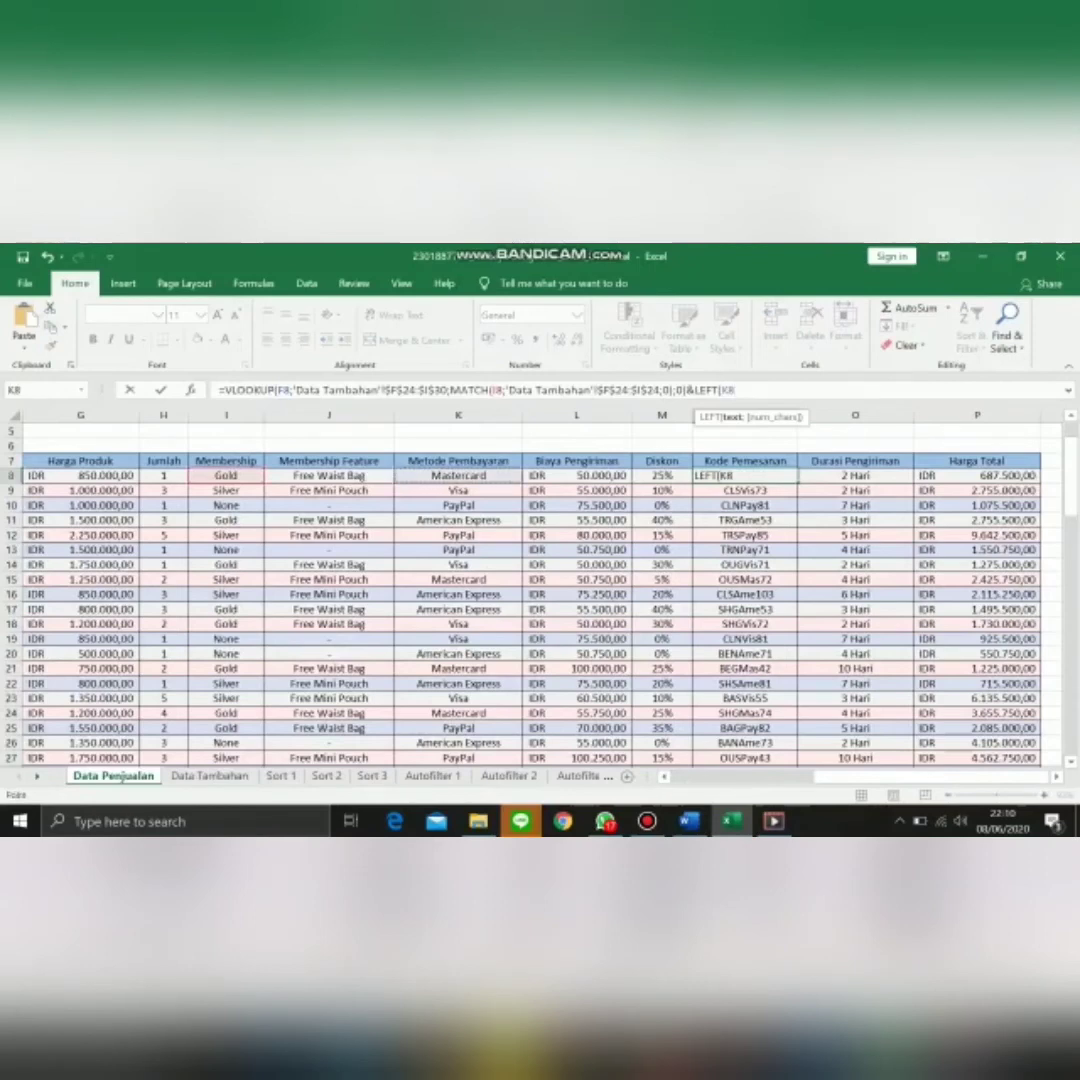
text(;3)
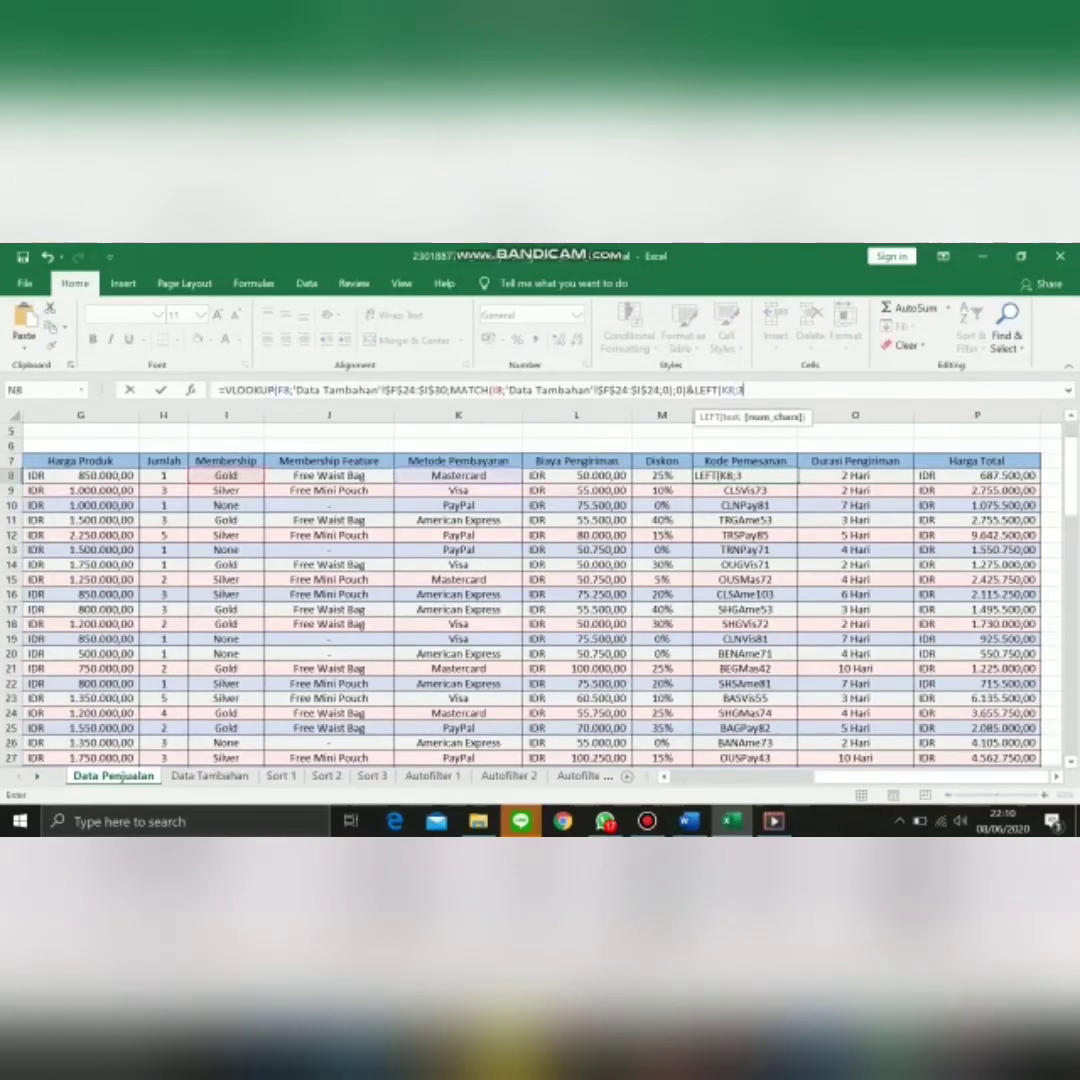
text())
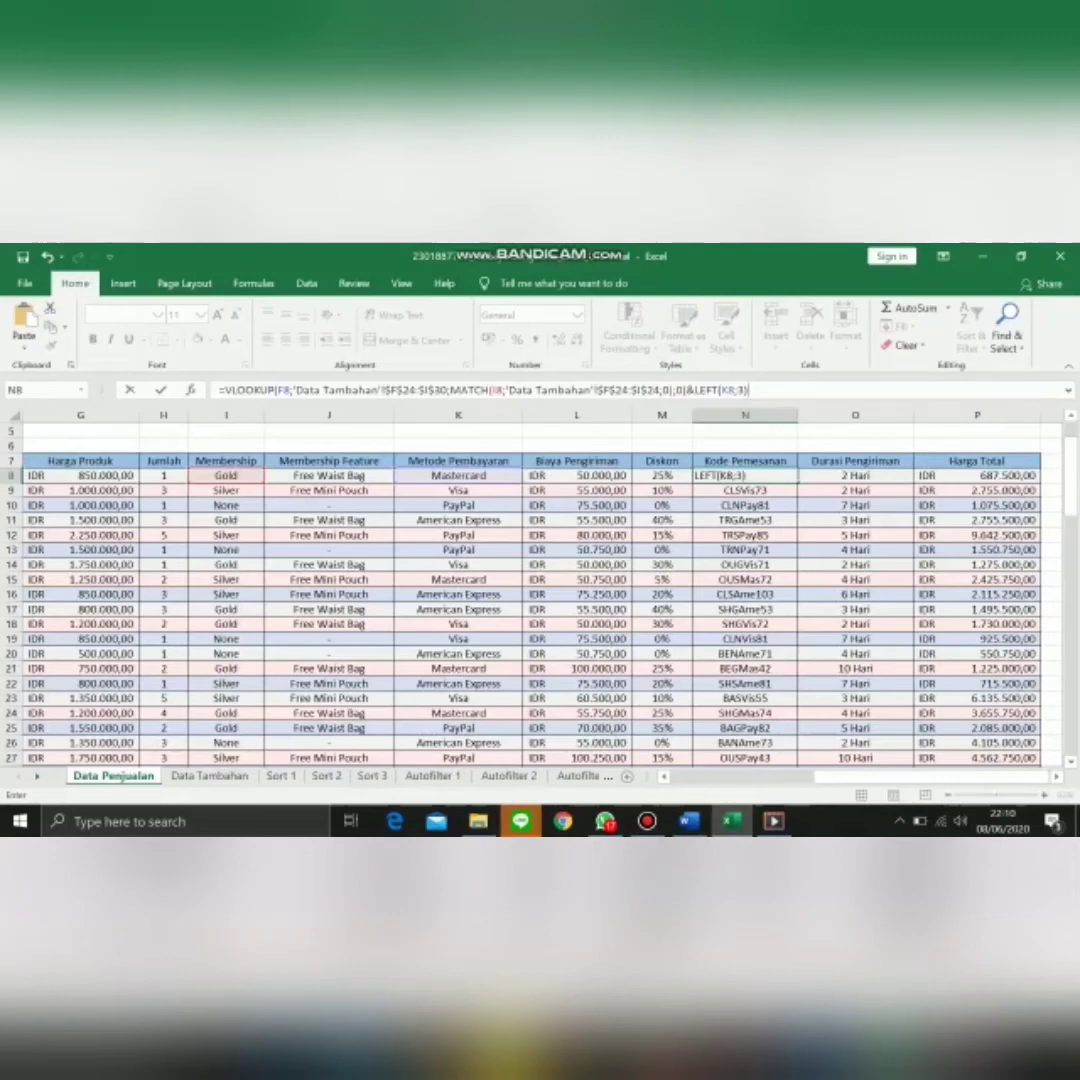
Step: Append the character count of city cell C8 to the Kode Pemesanan formula with &LEN(C8)
text(&LEN)
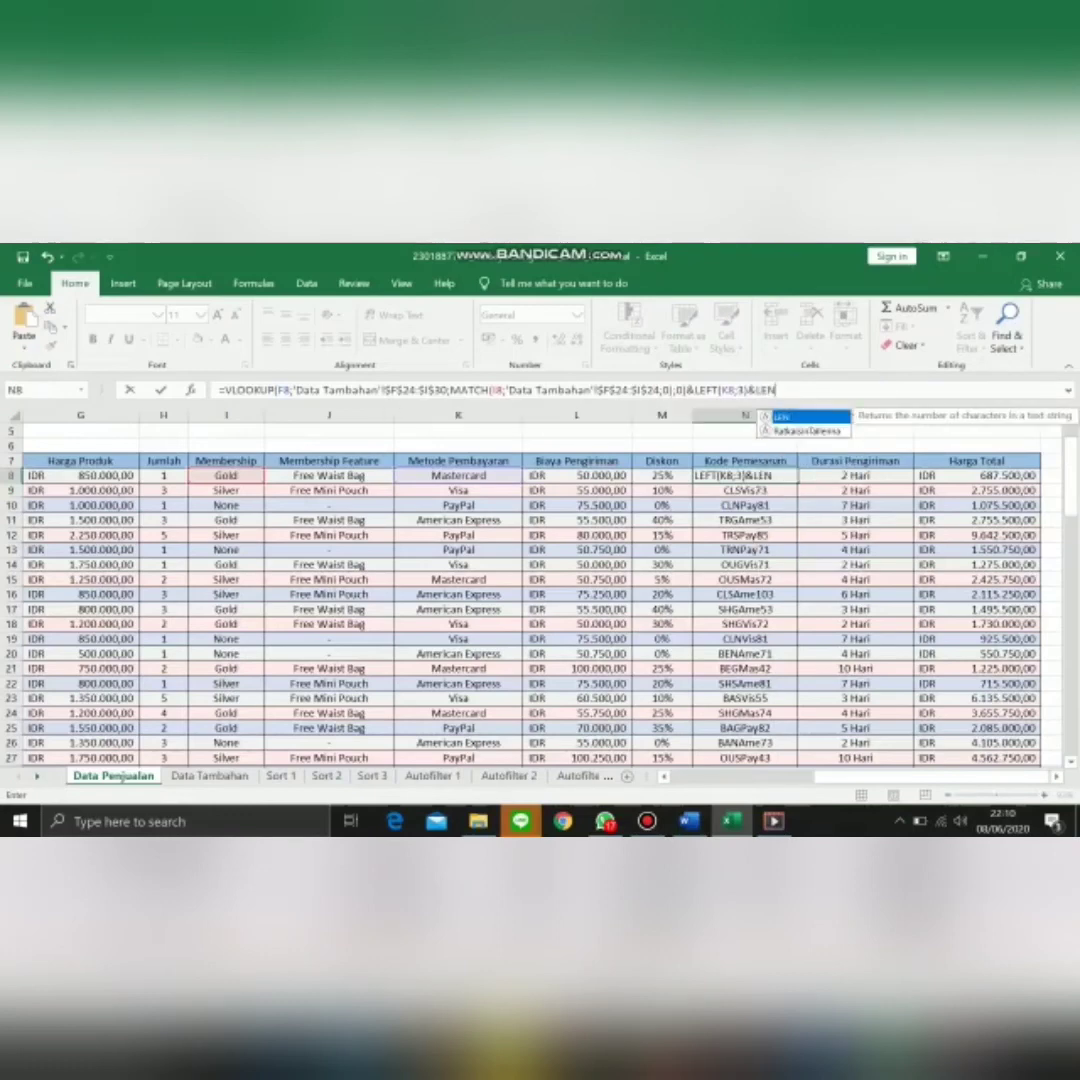
text(()
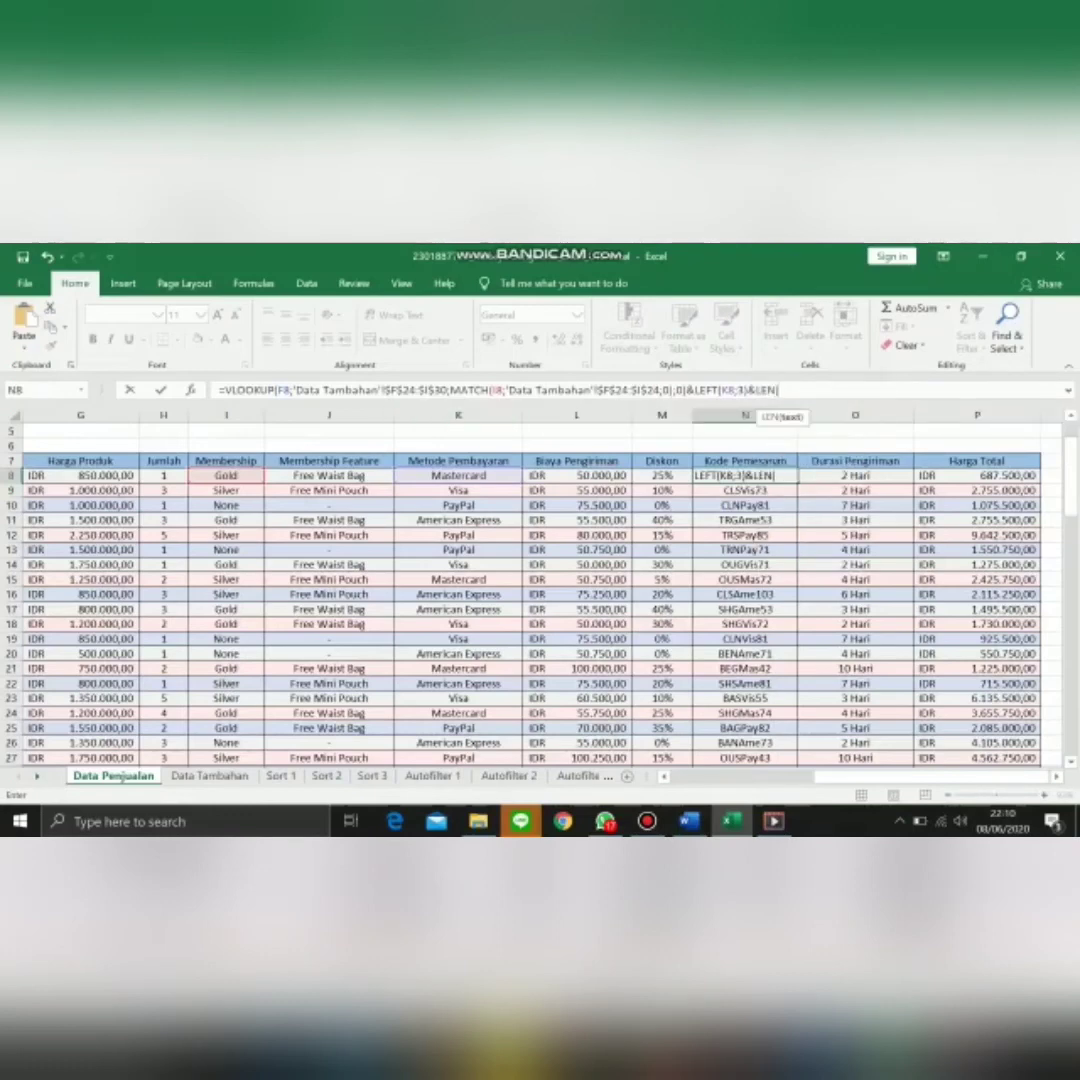
scroll(542, 598, left, 2)
scroll(542, 598, left, 4)
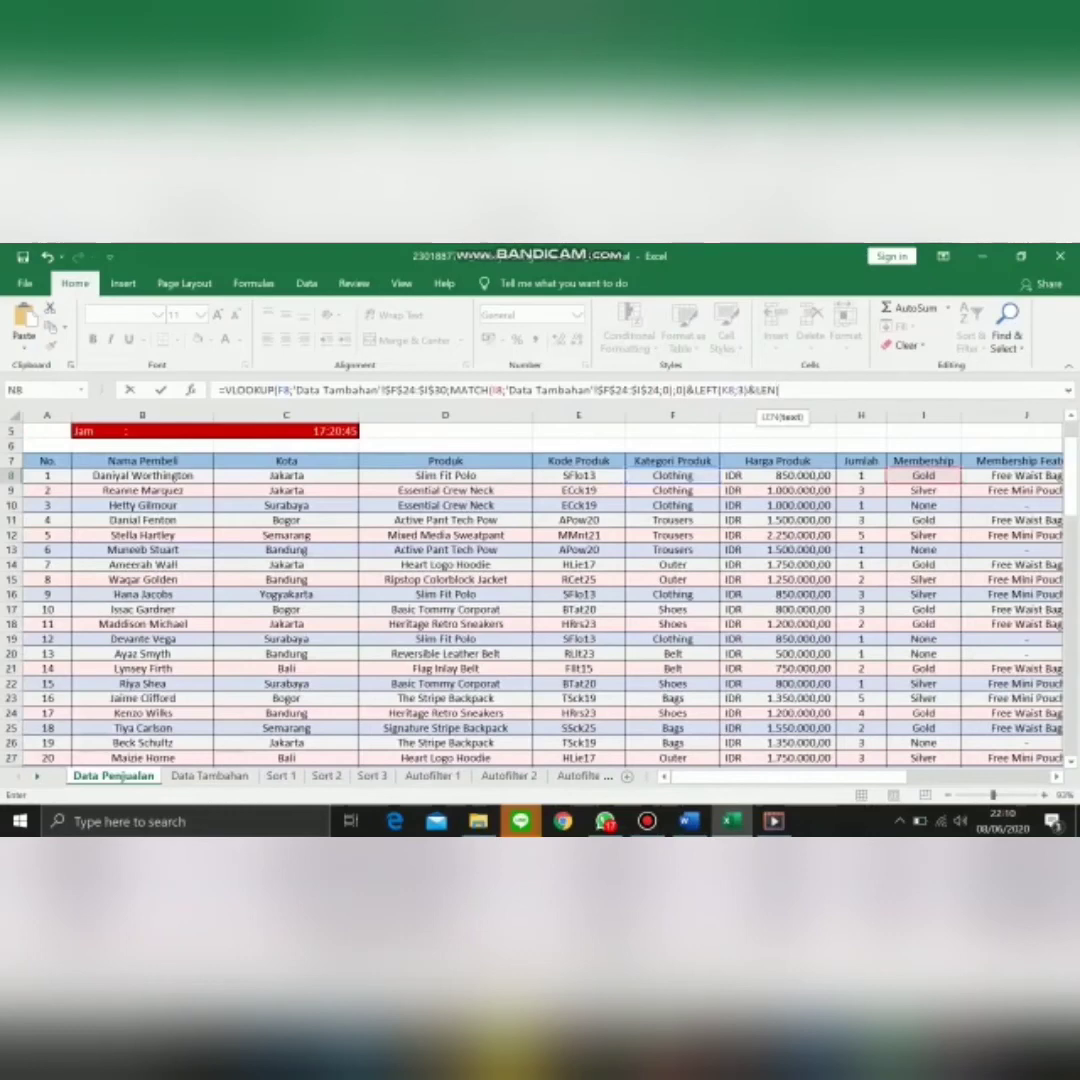
click(286, 476)
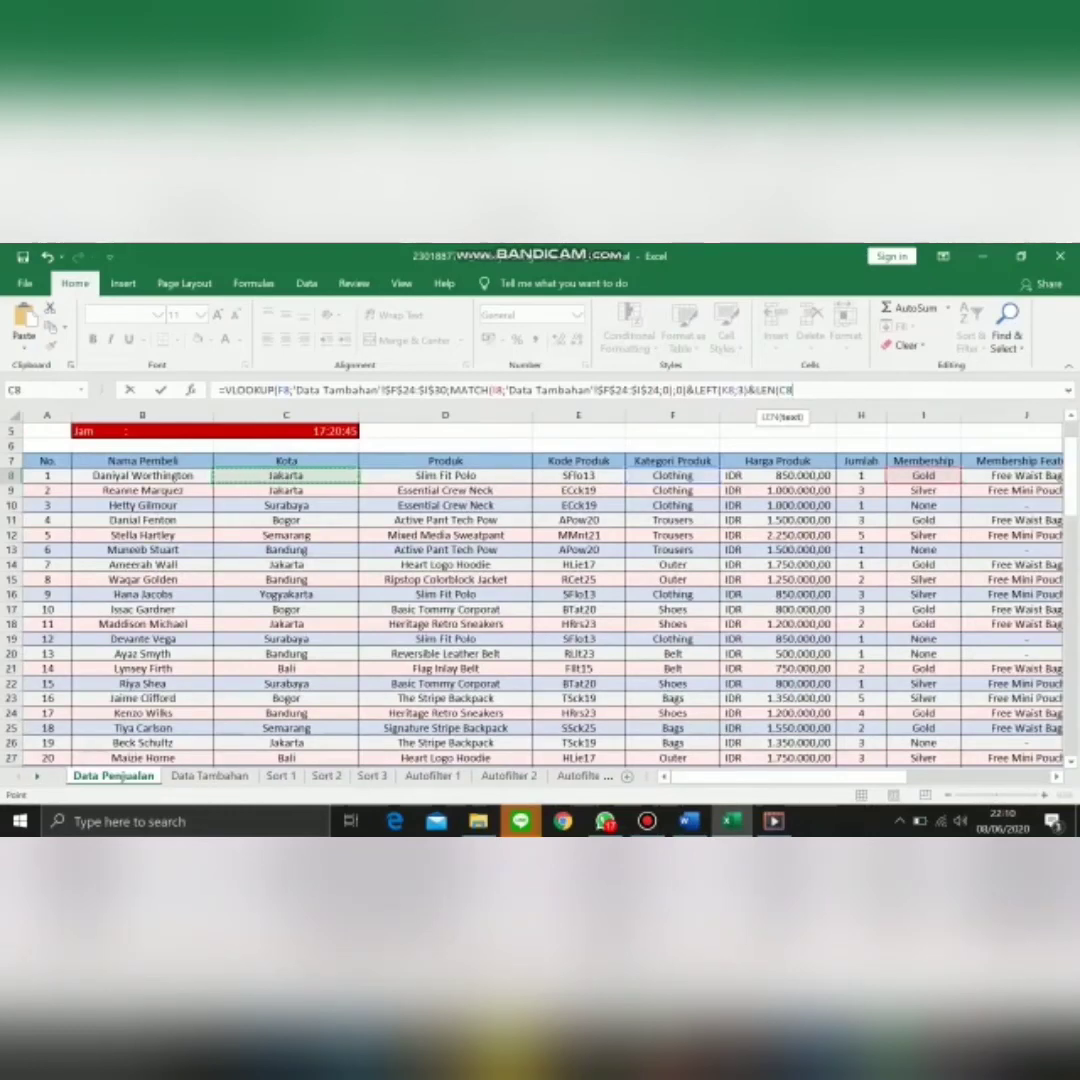
text()&)
Step: Join quantity cell H8 to the end of the Kode Pemesanan formula and enter it in N8
scroll(540, 600, right, 1)
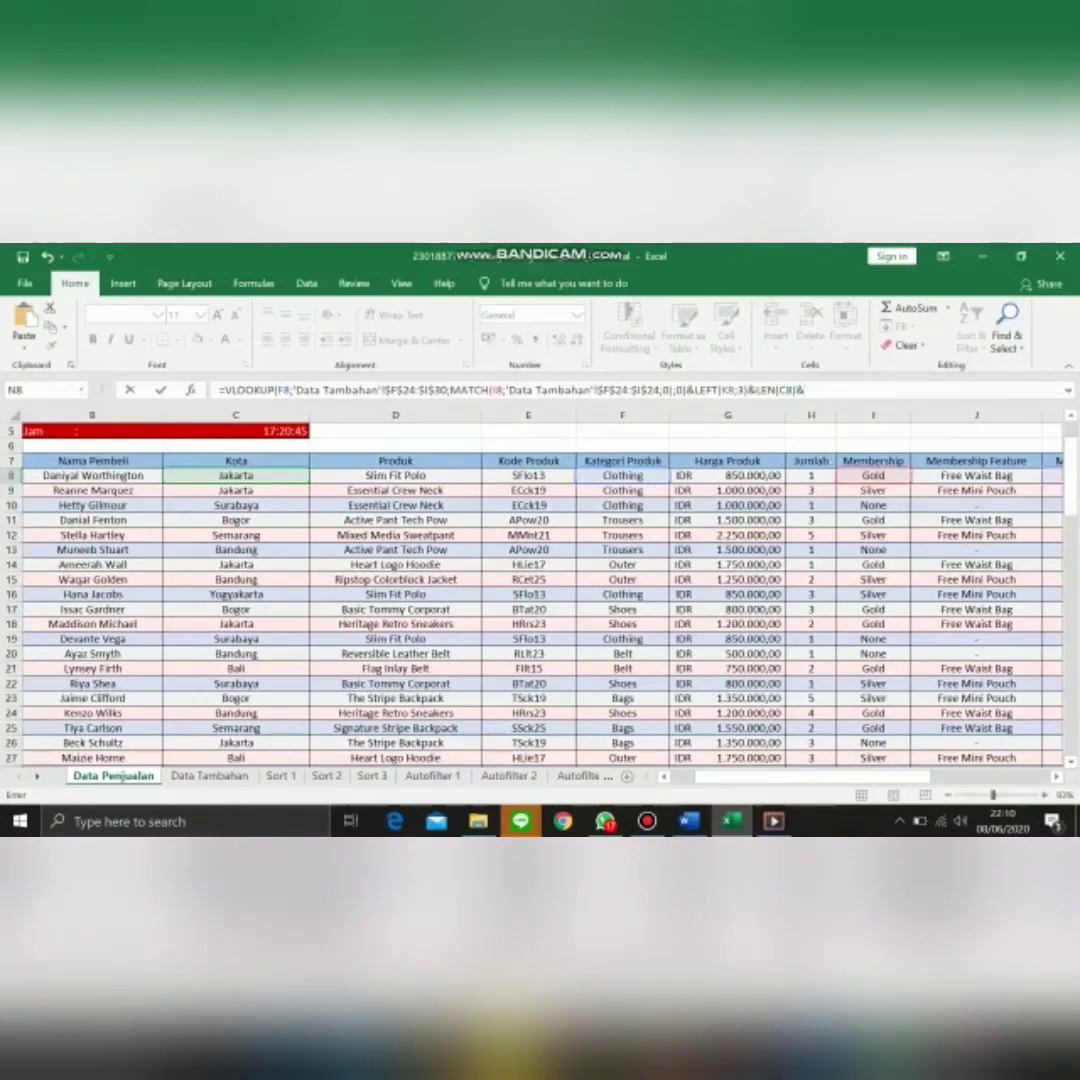
scroll(540, 590, right, 3)
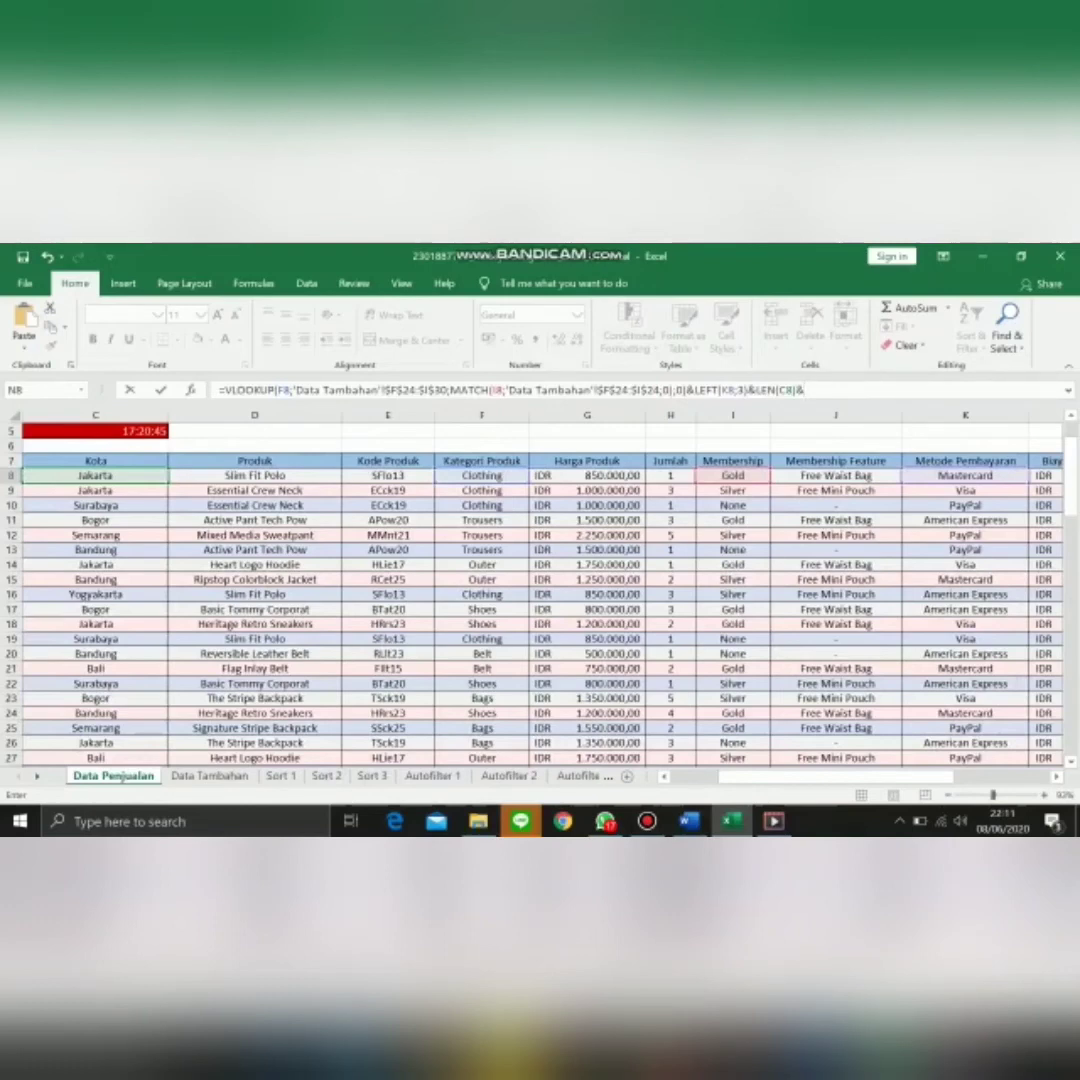
click(670, 476)
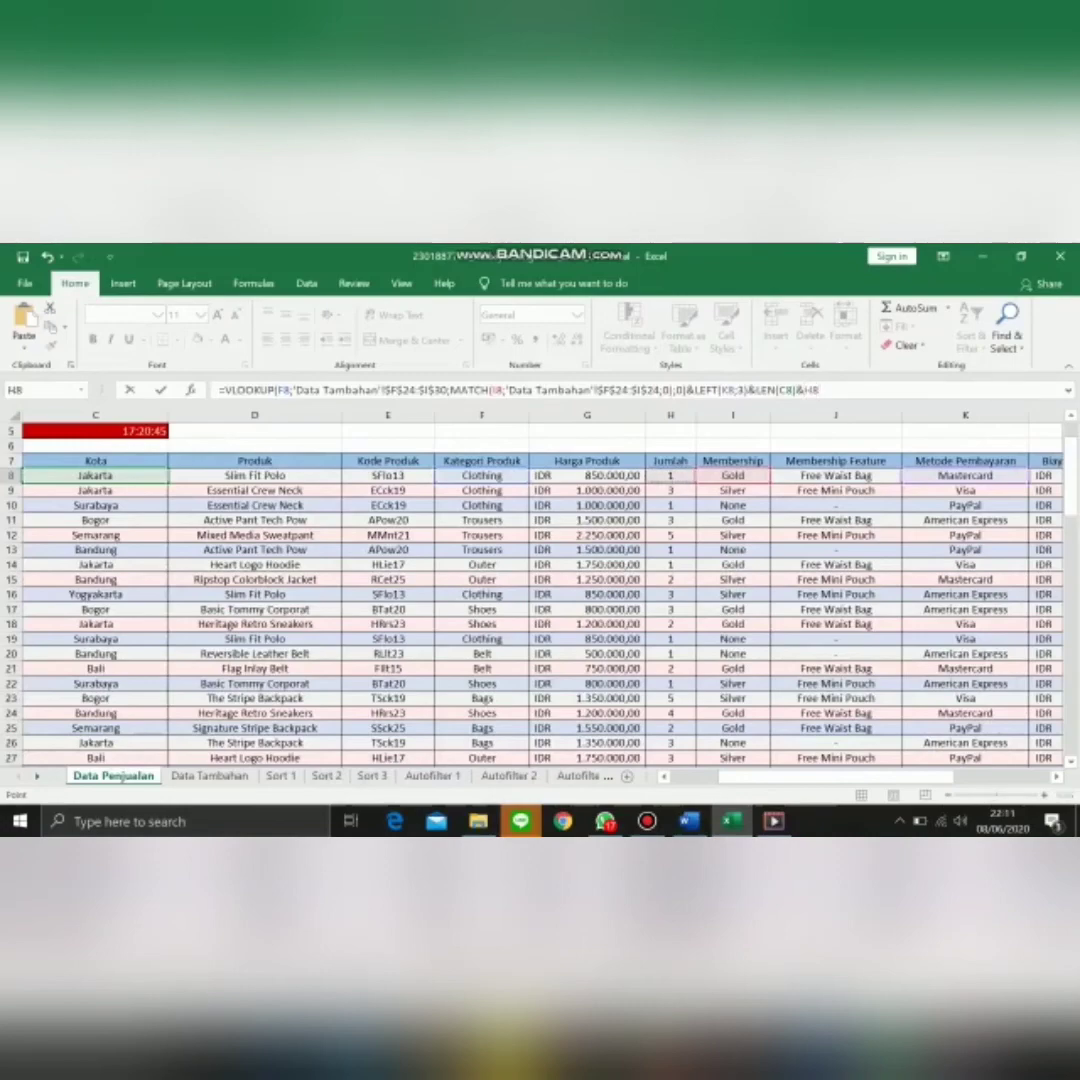
key(Return)
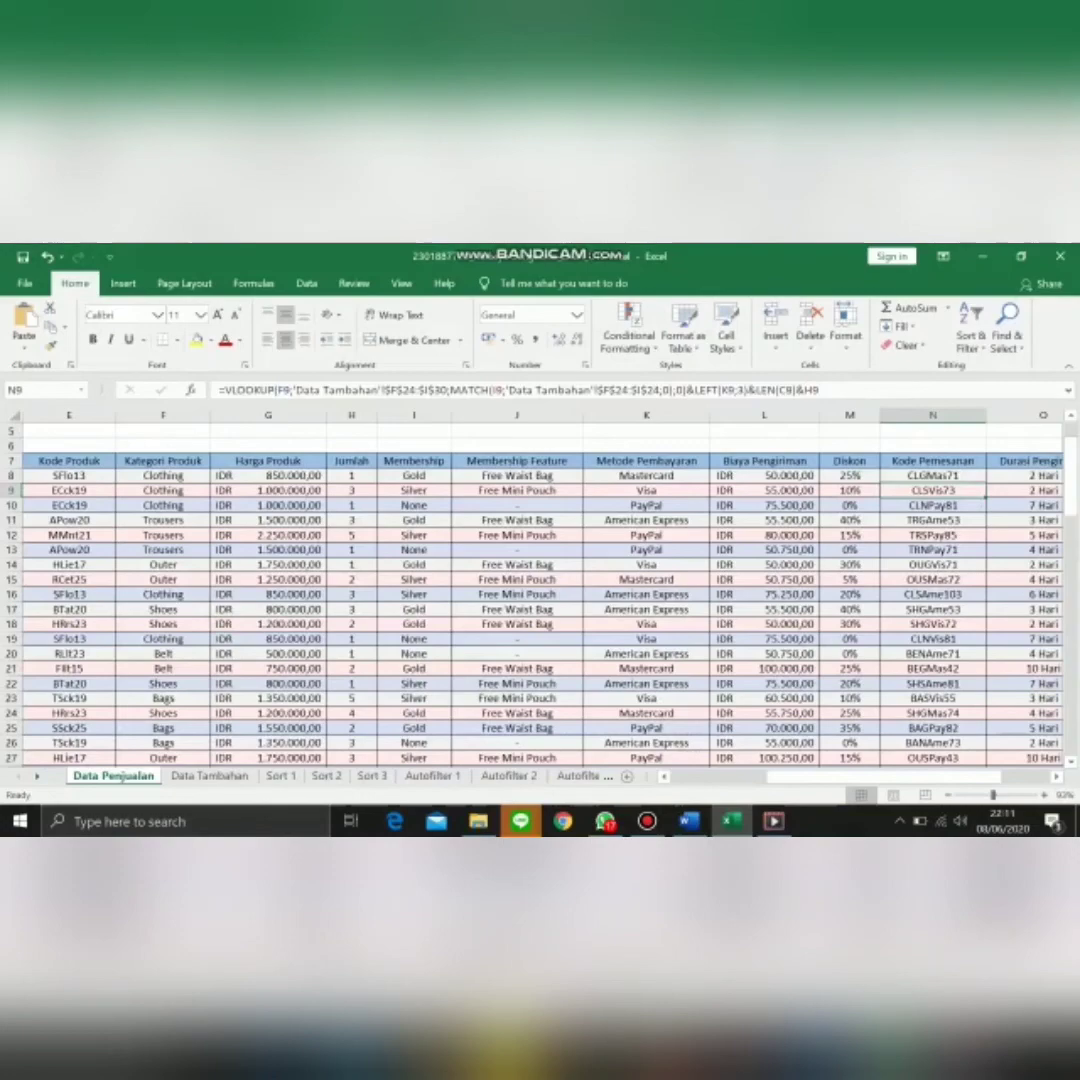
Step: Clear the existing Durasi Pengiriman formula from cell O8 on Data Penjualan
scroll(540, 600, right, 2)
scroll(540, 600, right, 1)
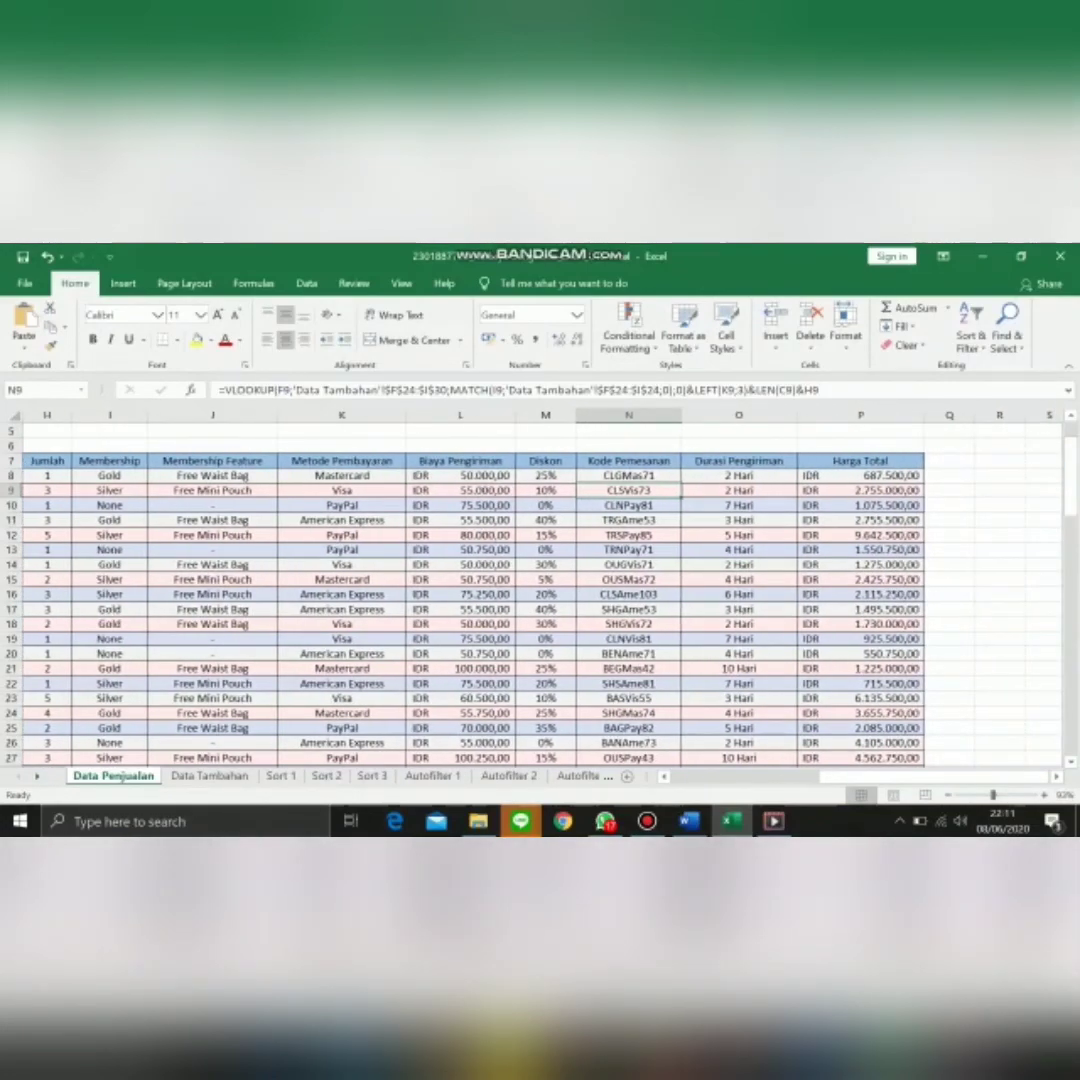
click(739, 476)
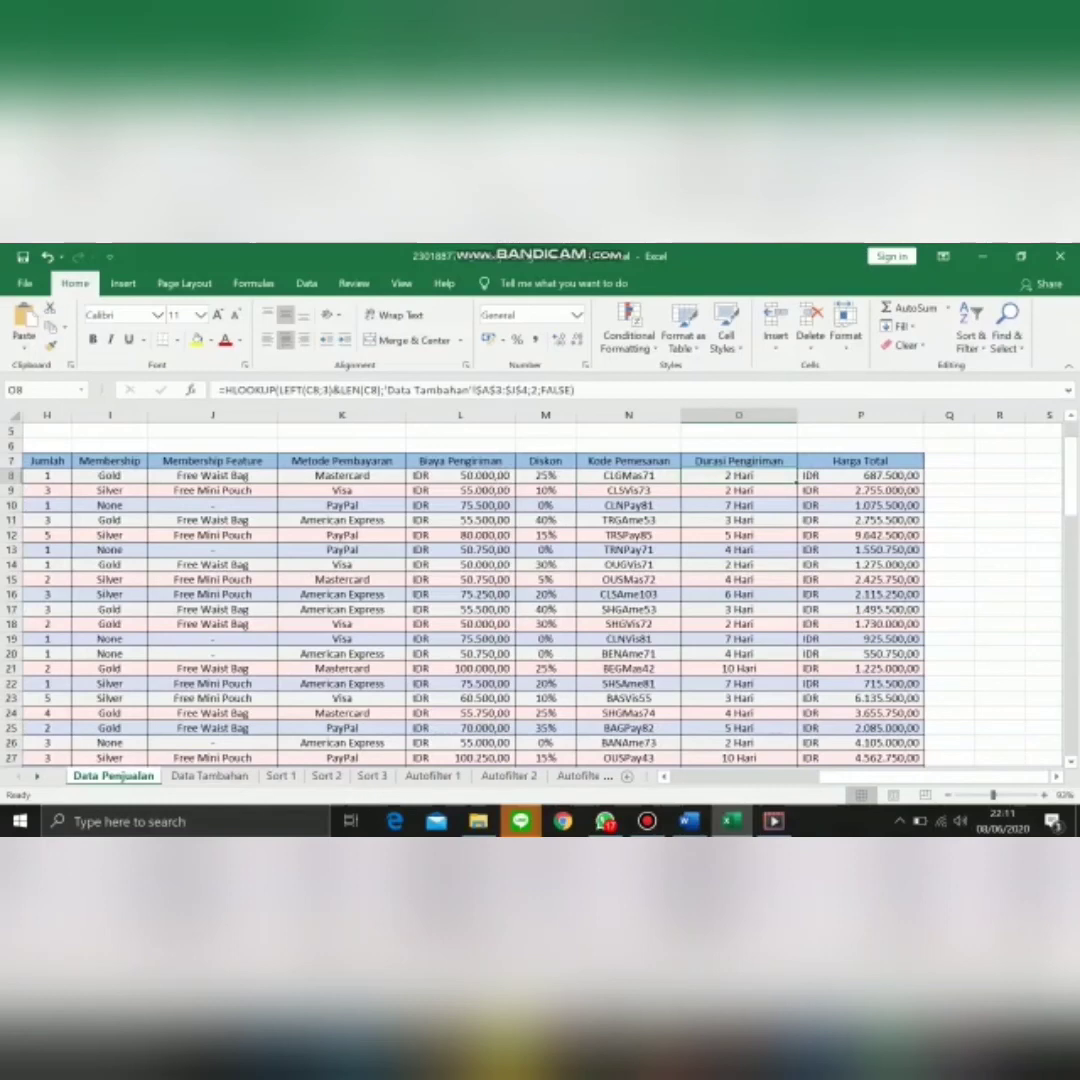
drag(730, 483, 731, 493)
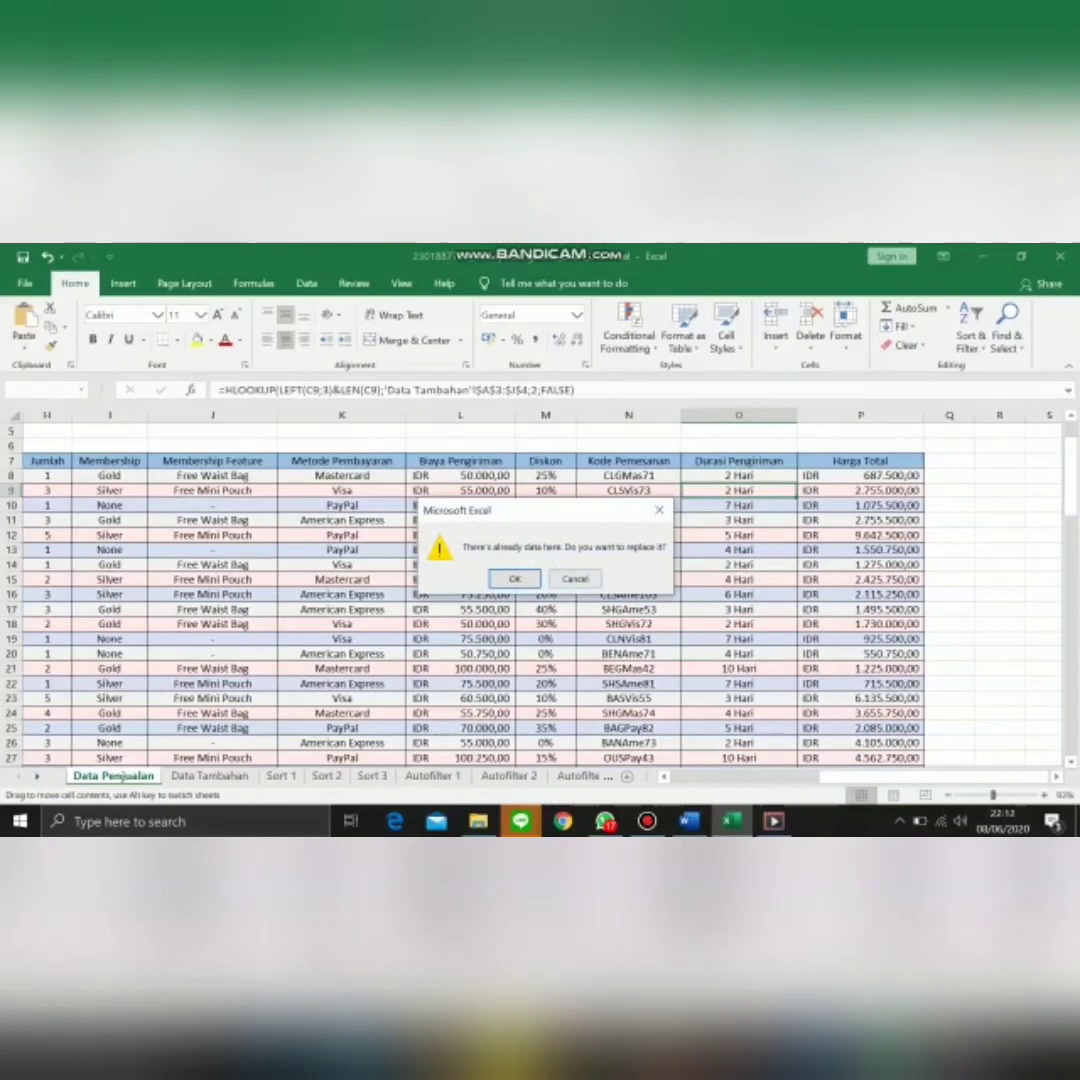
click(659, 510)
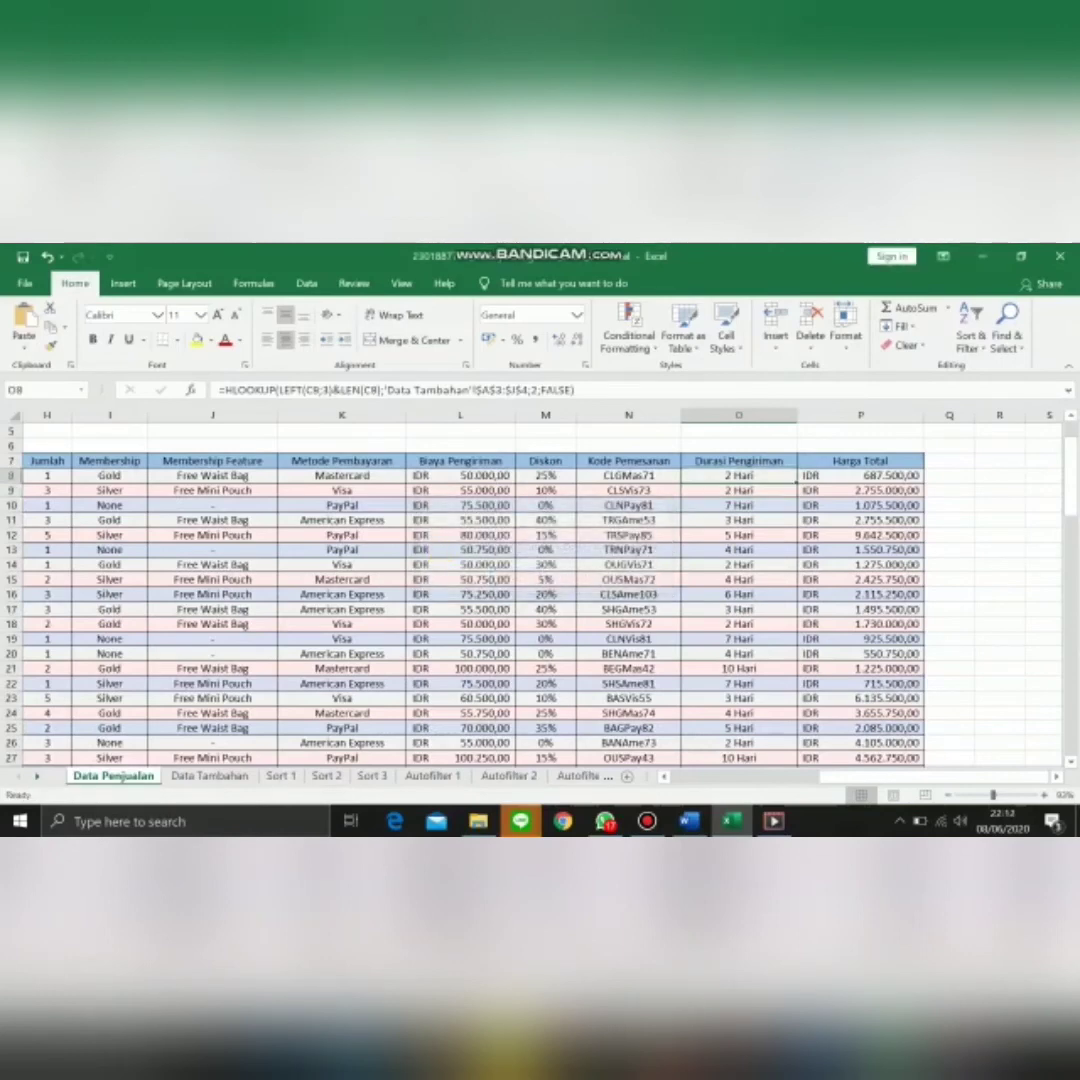
click(739, 491)
drag(608, 390, 218, 390)
key(BackSpace)
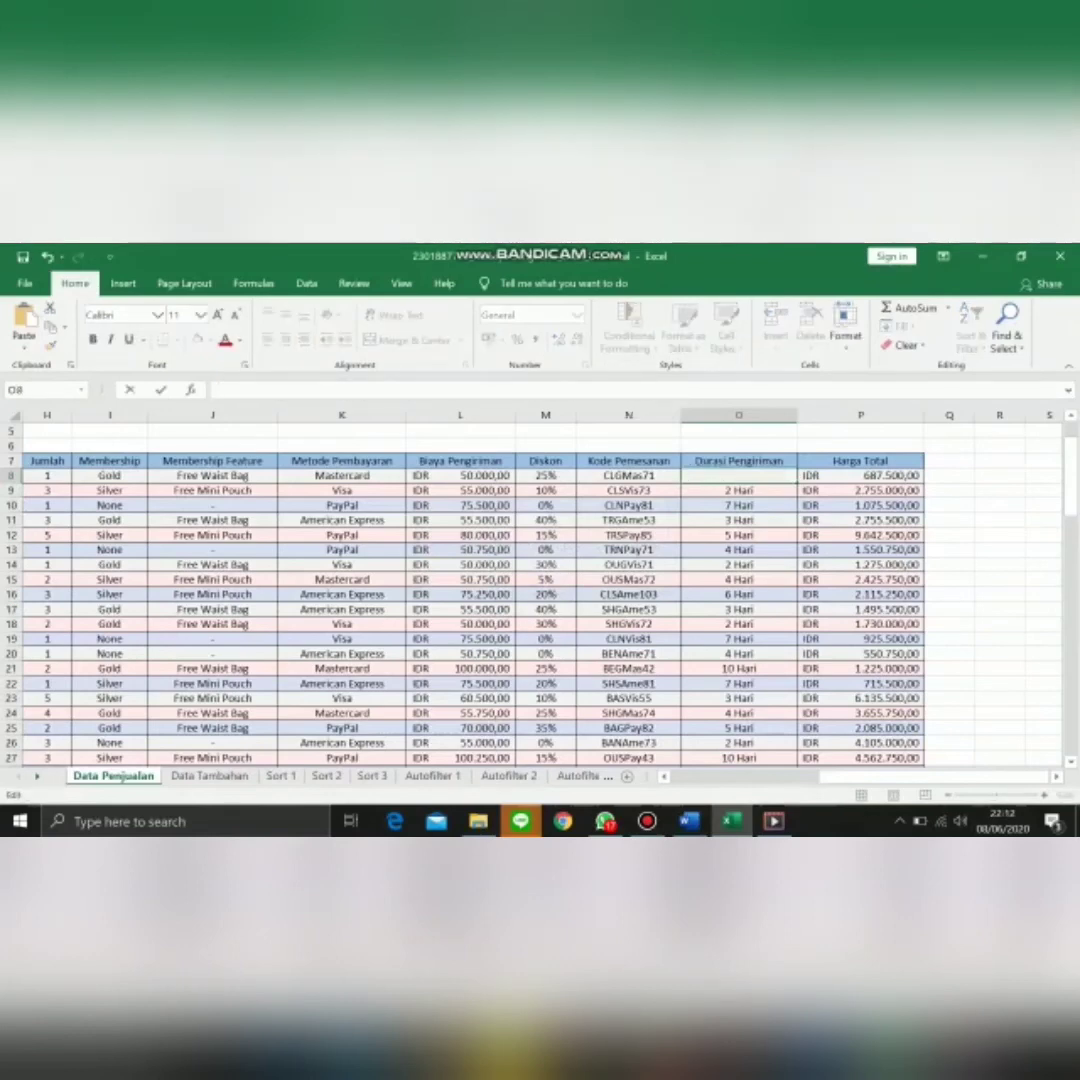
Step: Start an HLOOKUP formula in O8 whose lookup value begins with the first 3 characters of city cell C8, using LEFT(C8;3)
text(=H)
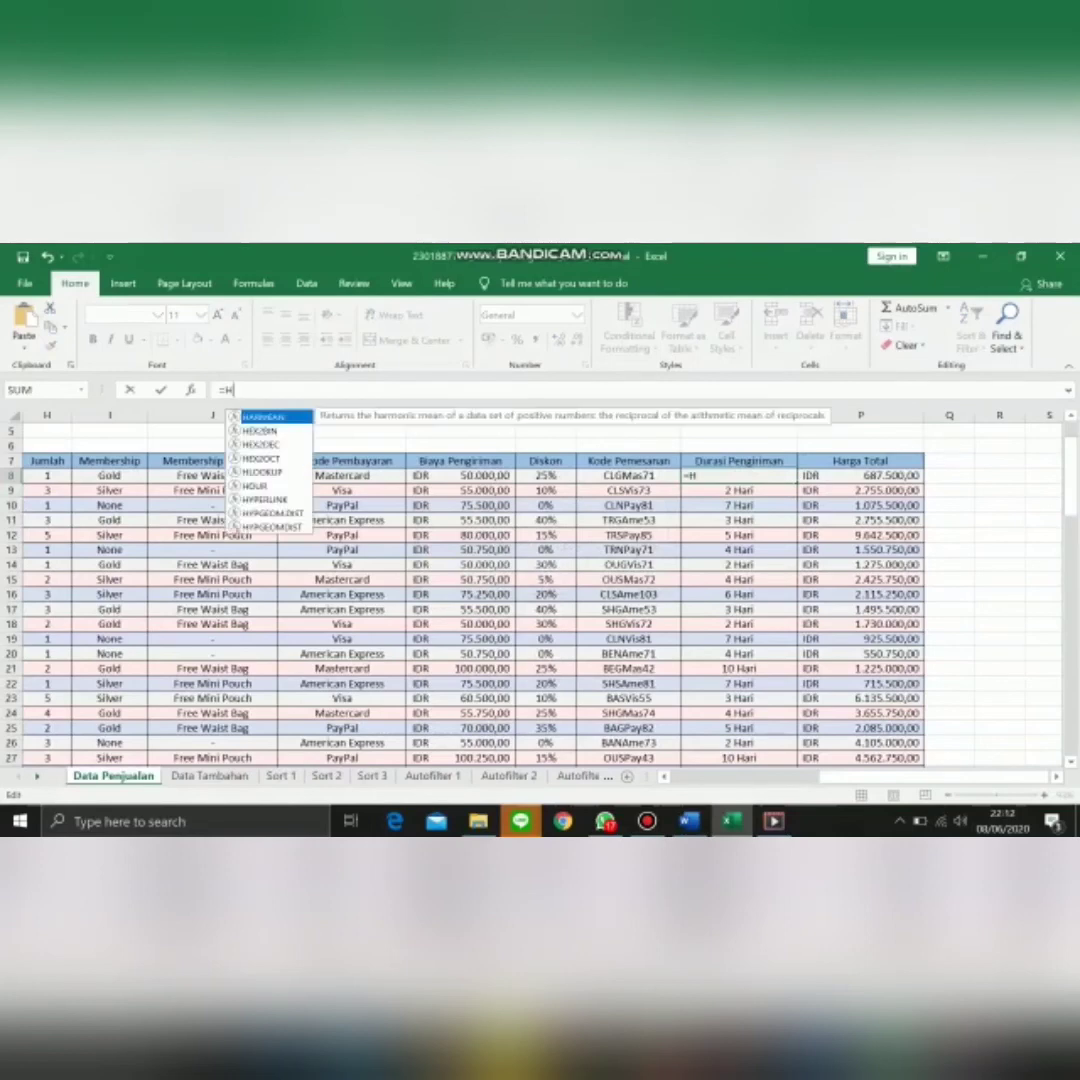
text(LOOKUP)
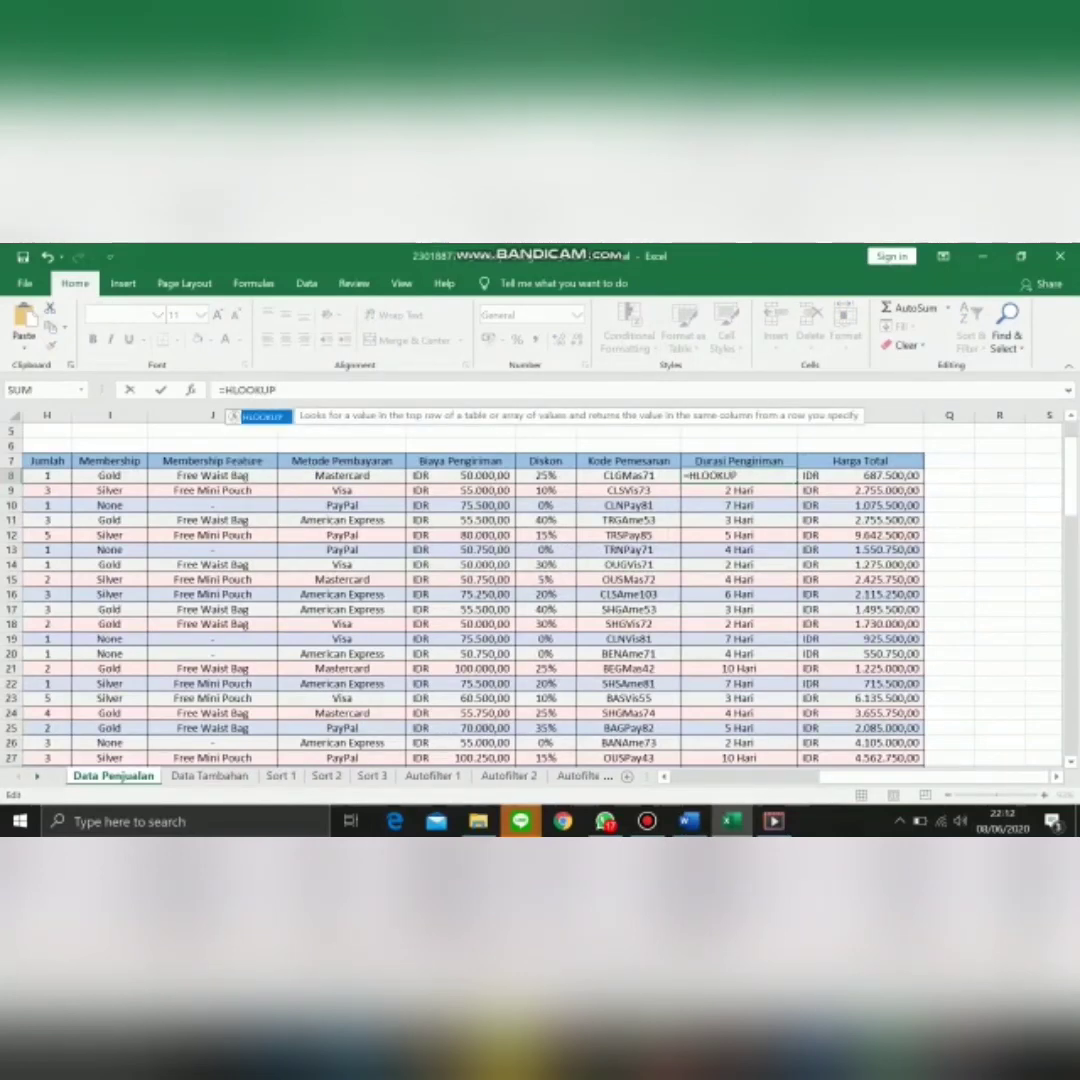
text(()
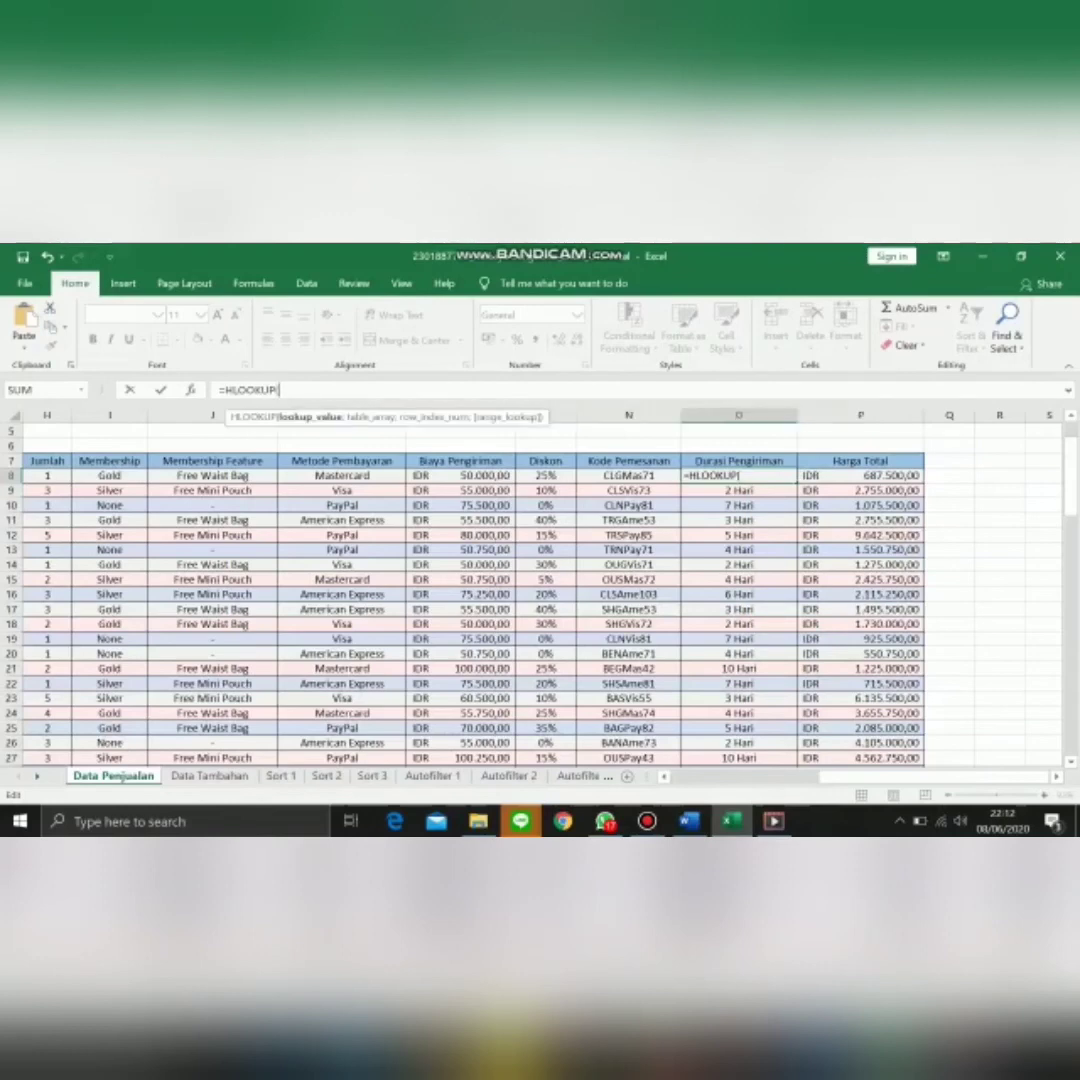
text(LEFT)
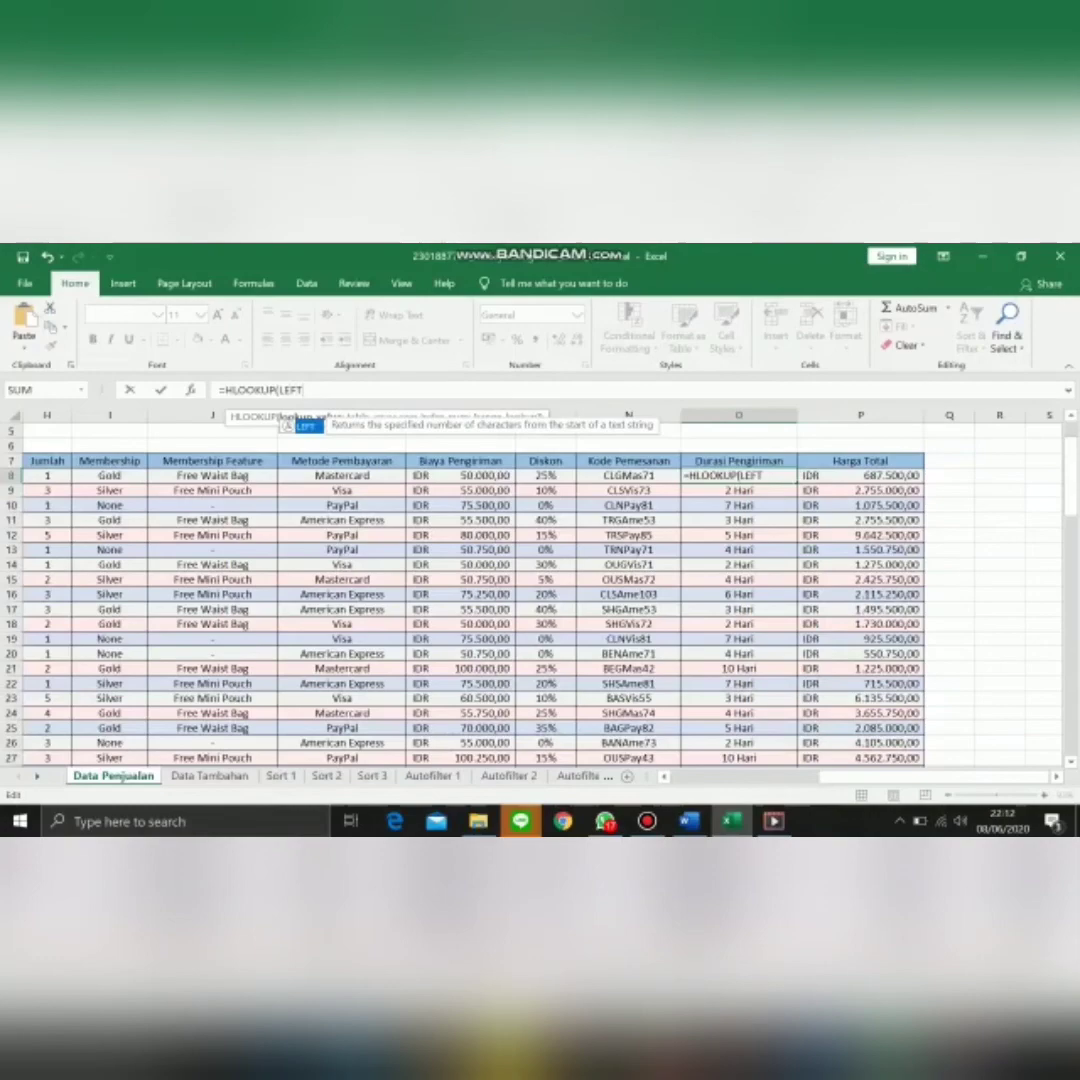
text(()
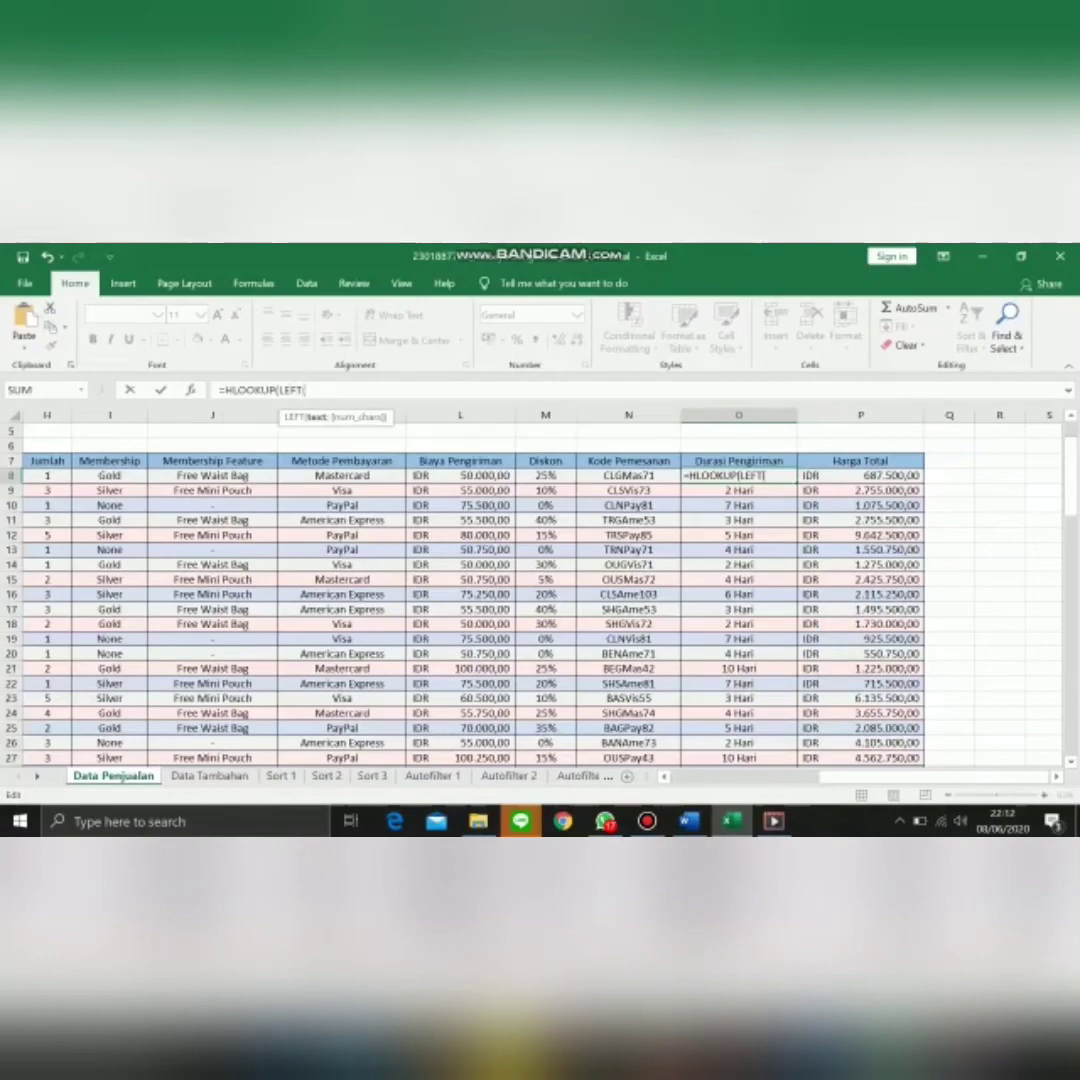
scroll(540, 600, left, 7)
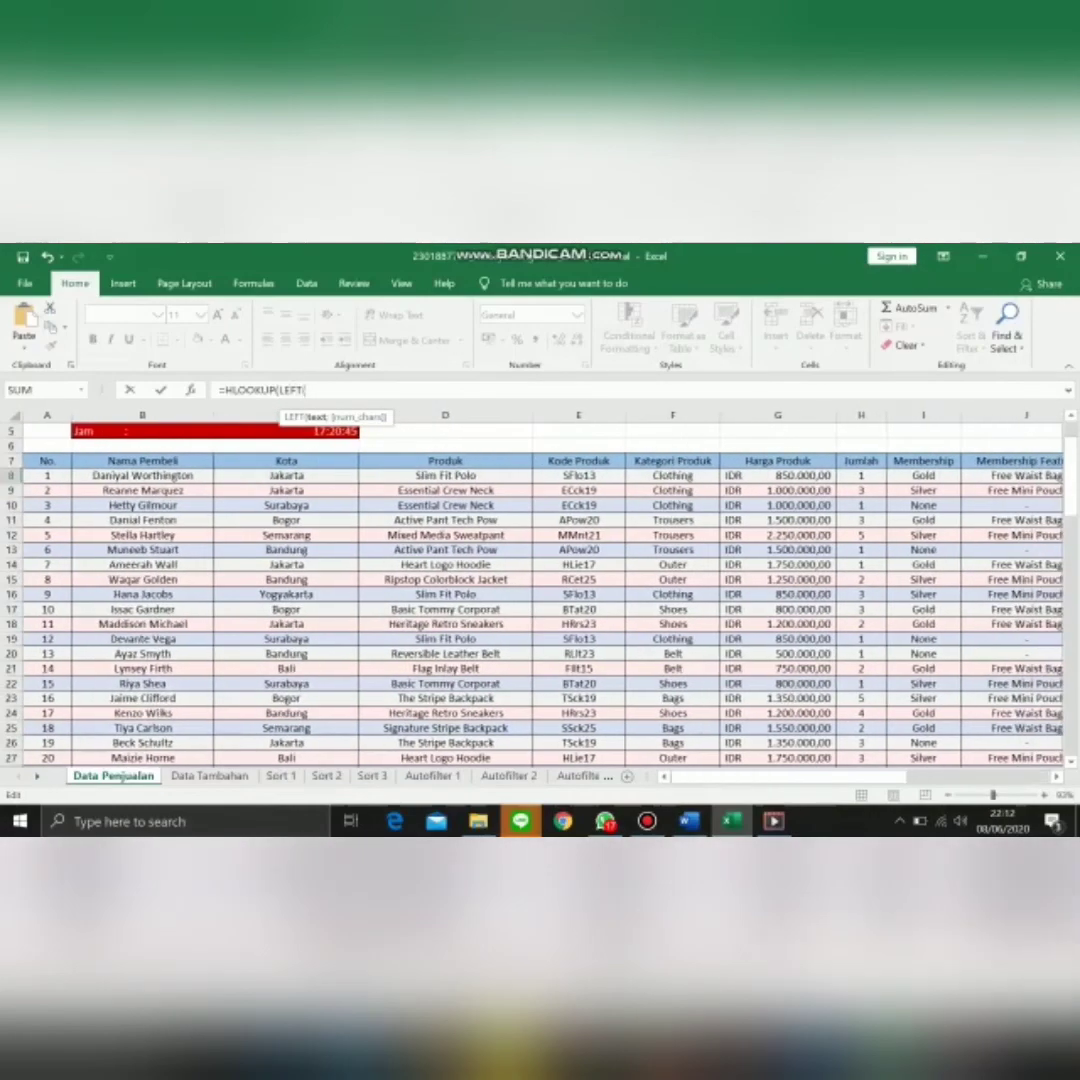
scroll(540, 590, up, 2)
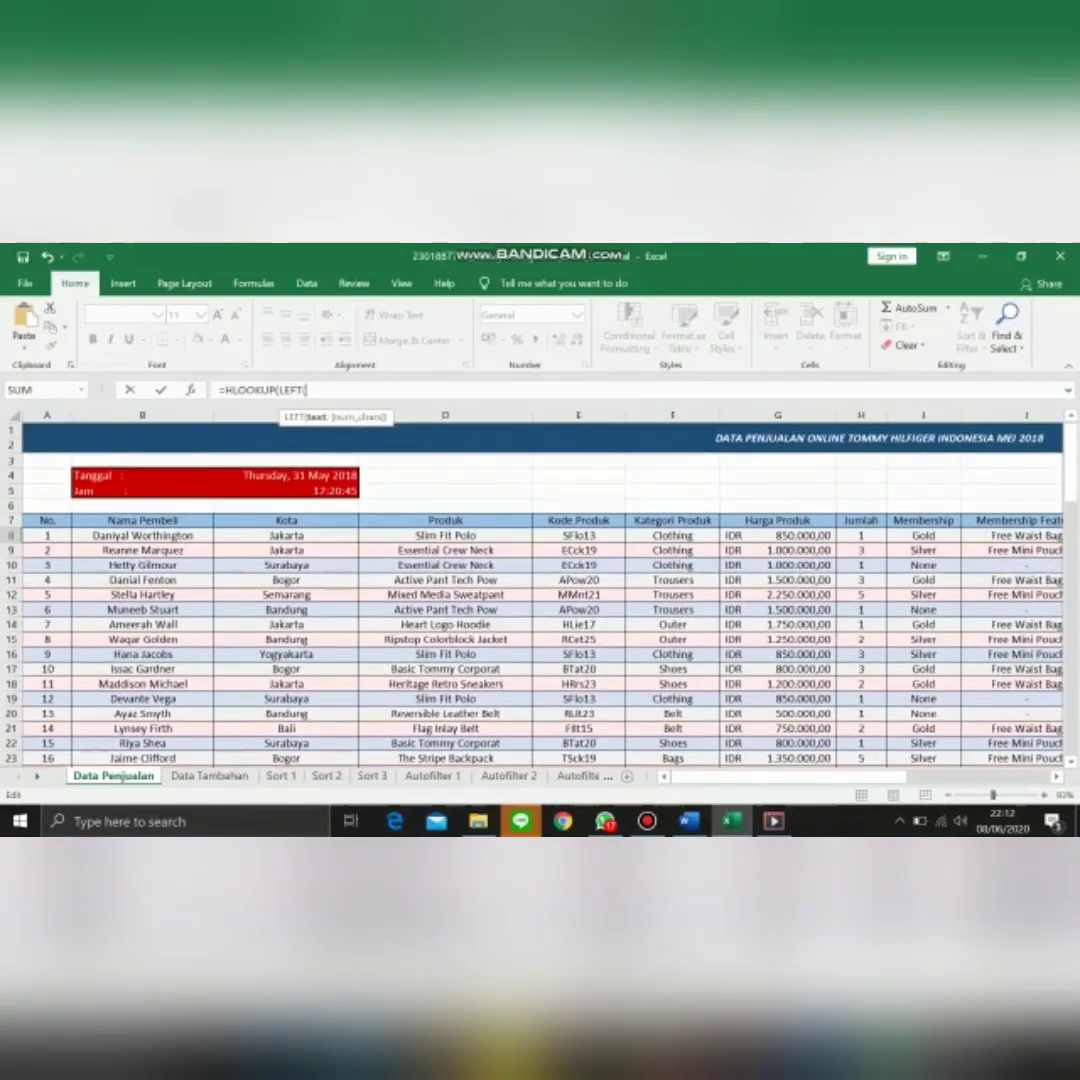
click(286, 536)
text(;3)
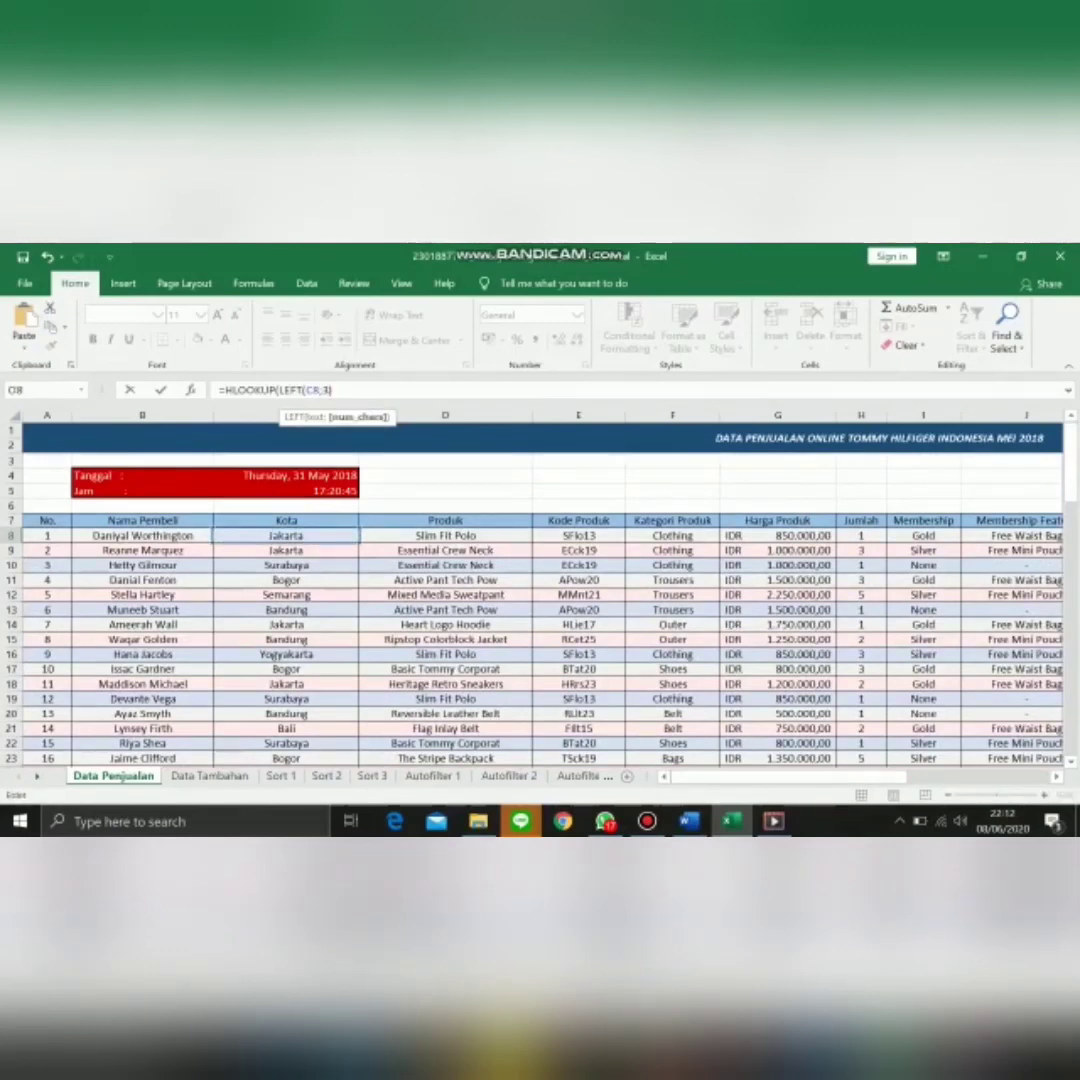
text())
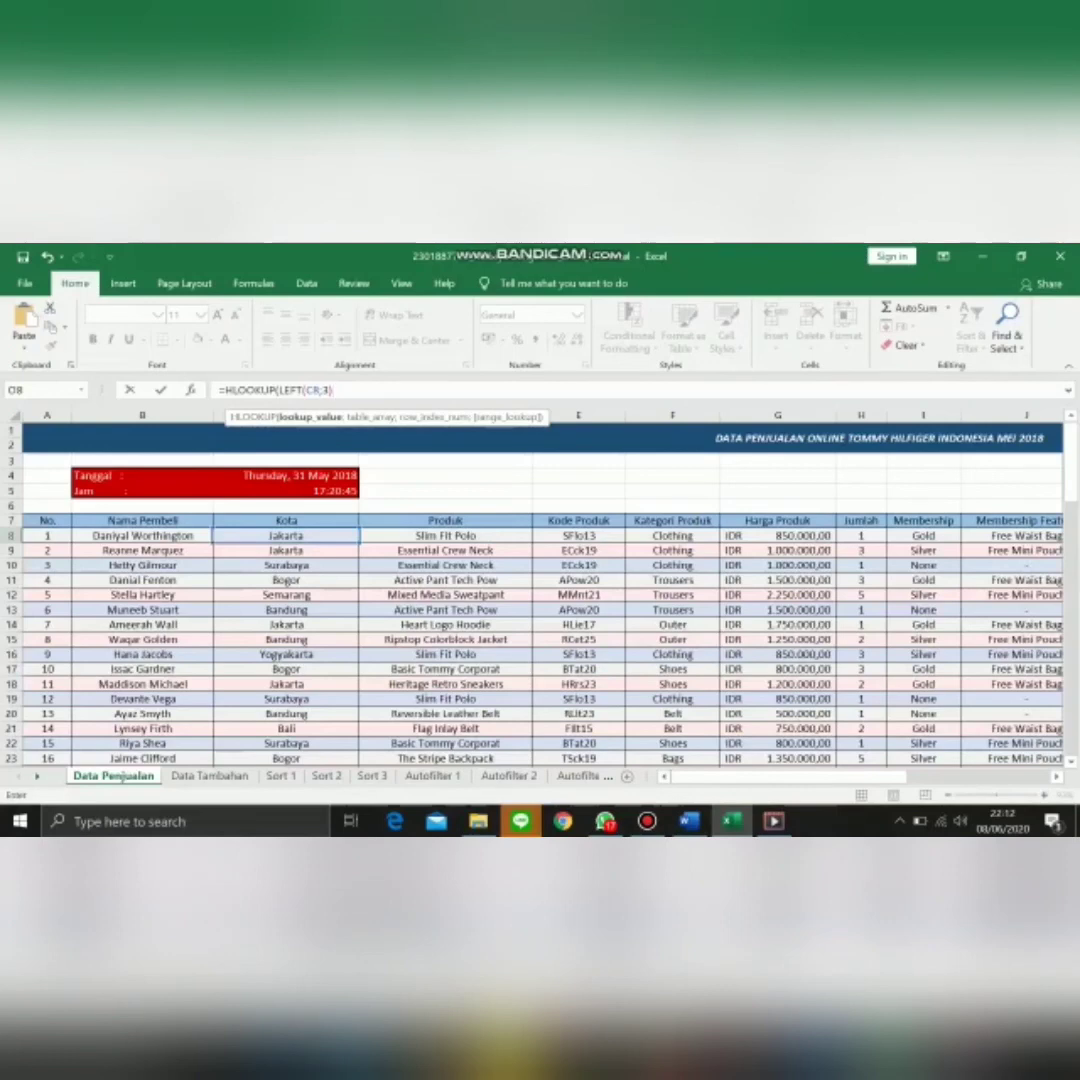
Step: Complete the HLOOKUP lookup value by joining the city name's character count with &LEN(C8)
text(&LEN)
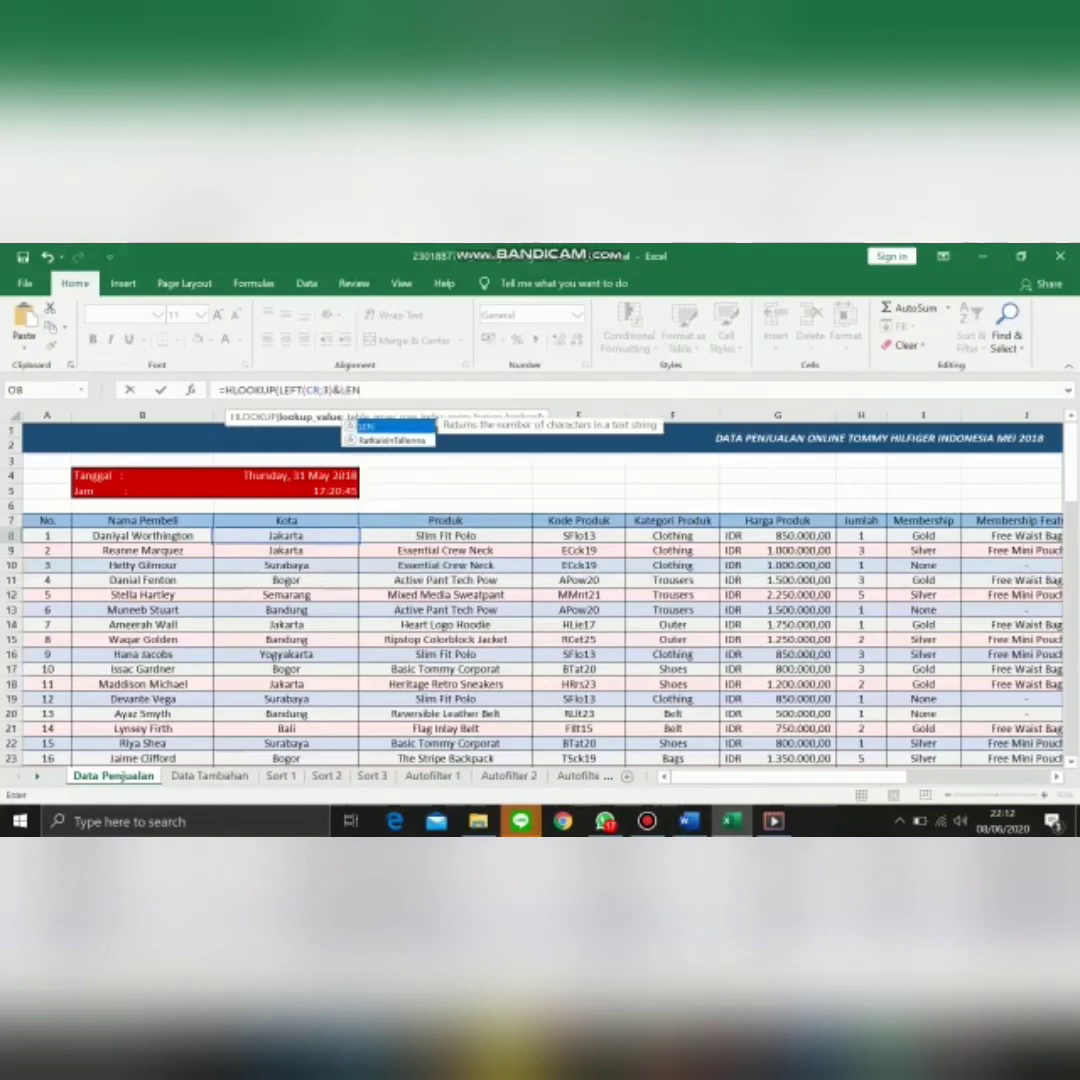
text(()
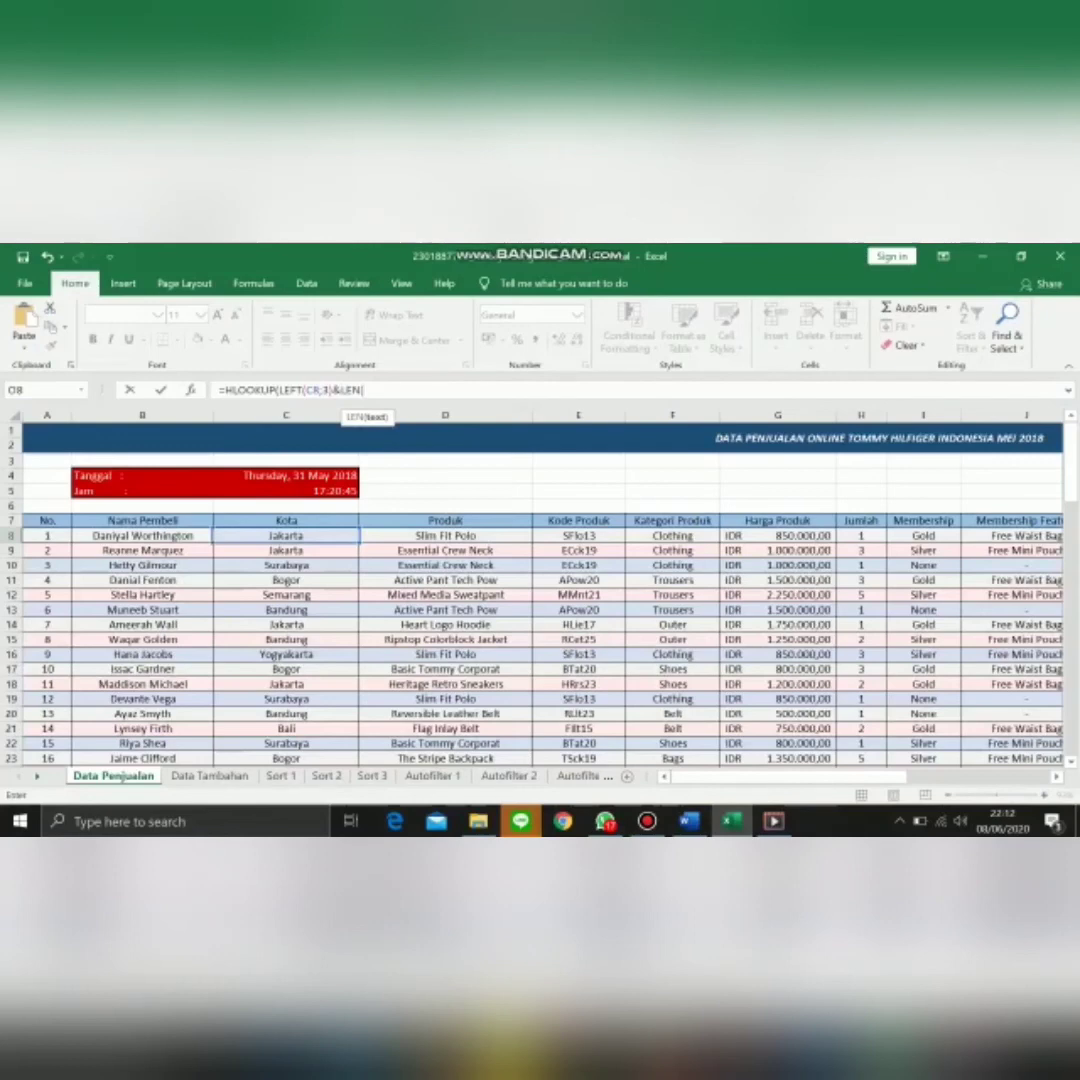
click(286, 536)
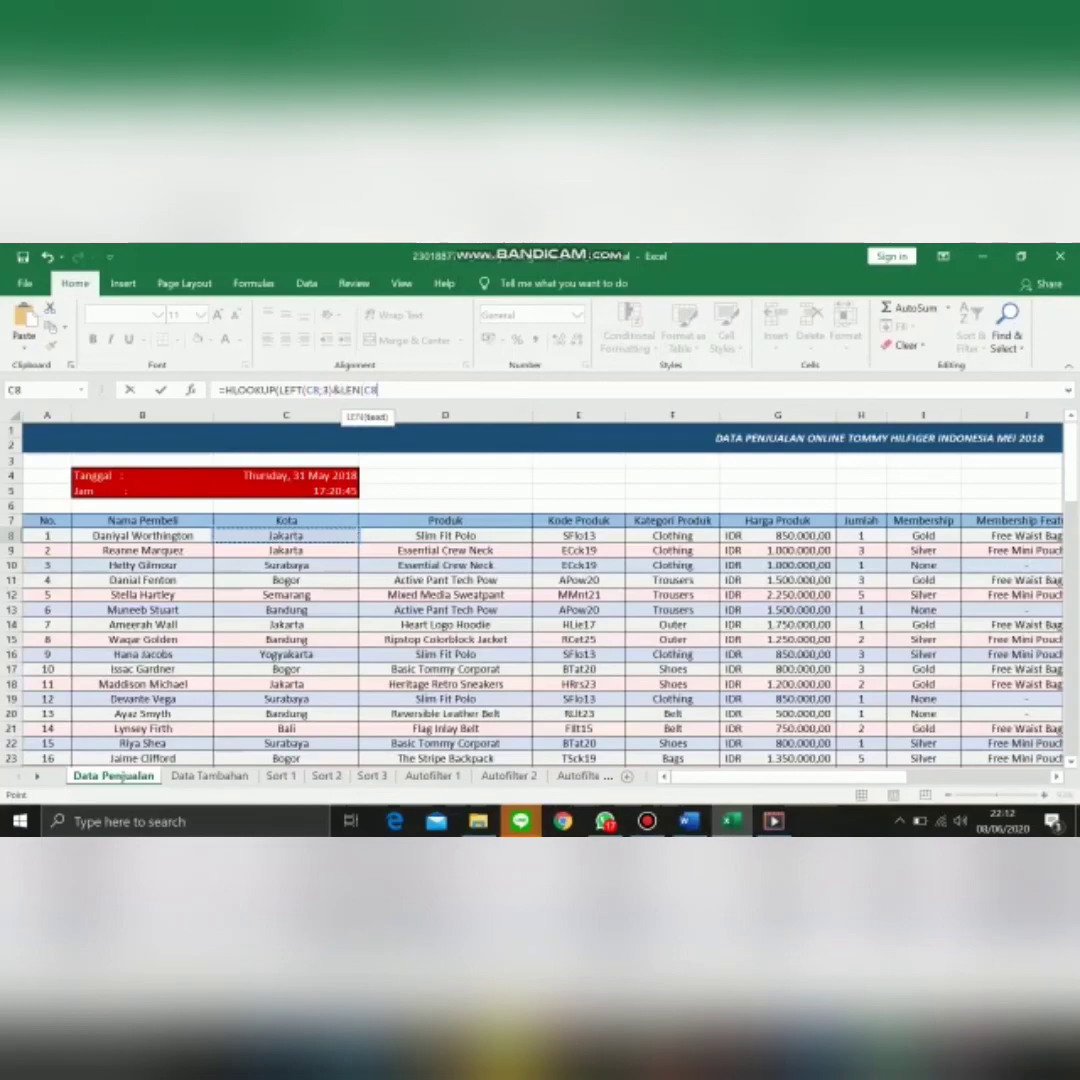
text();)
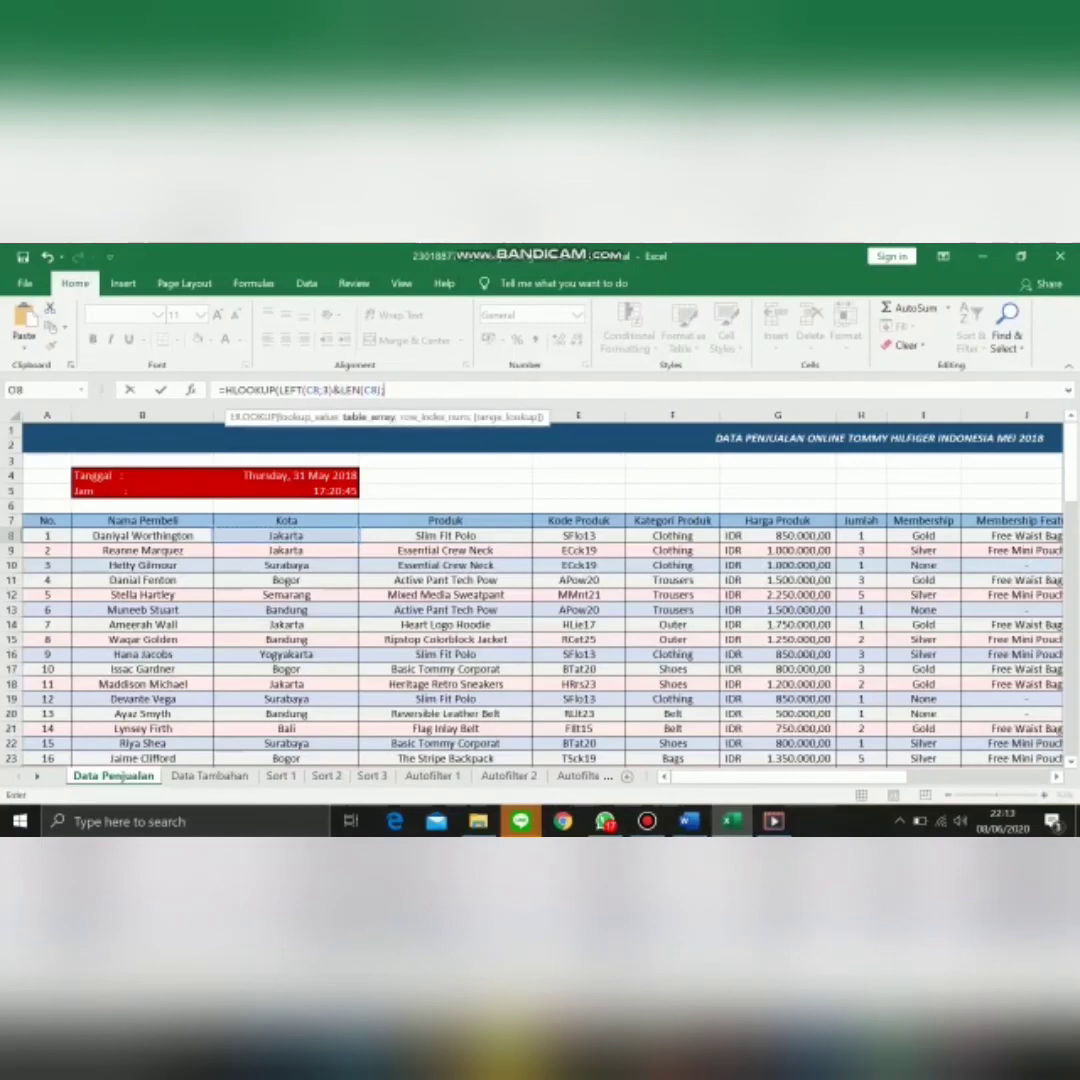
Step: Set the HLOOKUP table array to the Kode Kota table A3:$J$4 on Data Tambahan, with row index 2 and range lookup FALSE
click(209, 775)
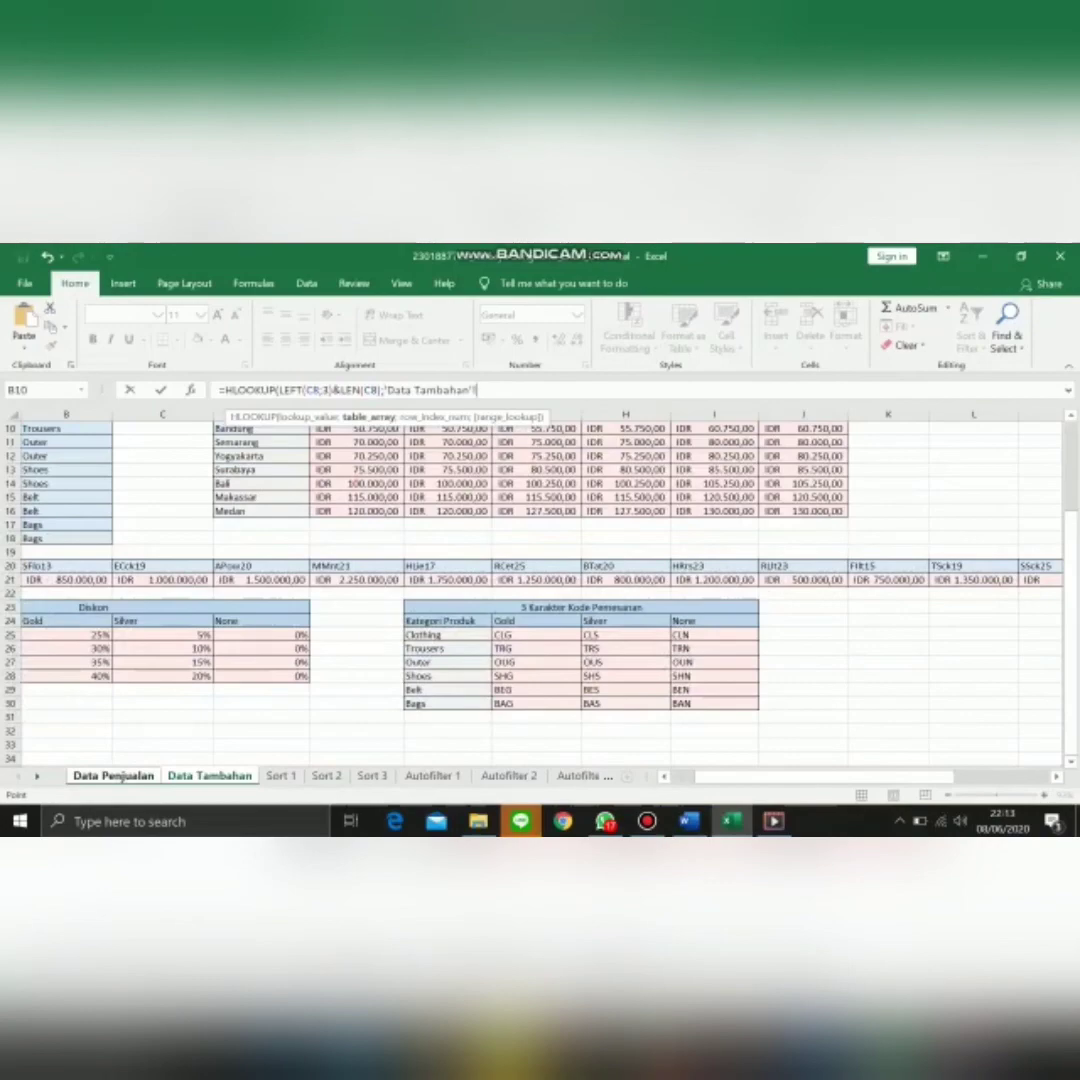
scroll(540, 590, left, 3)
scroll(540, 590, up, 3)
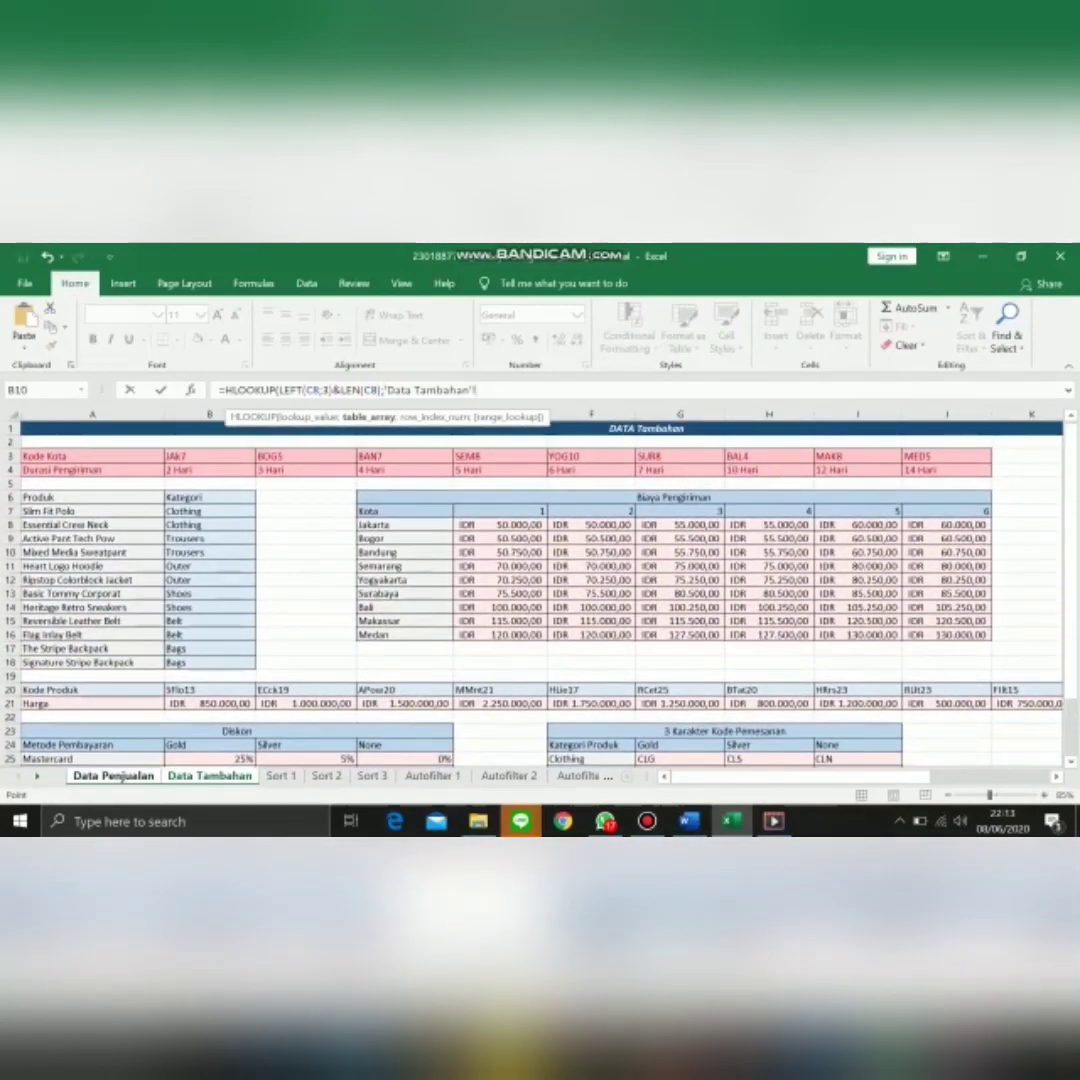
click(92, 456)
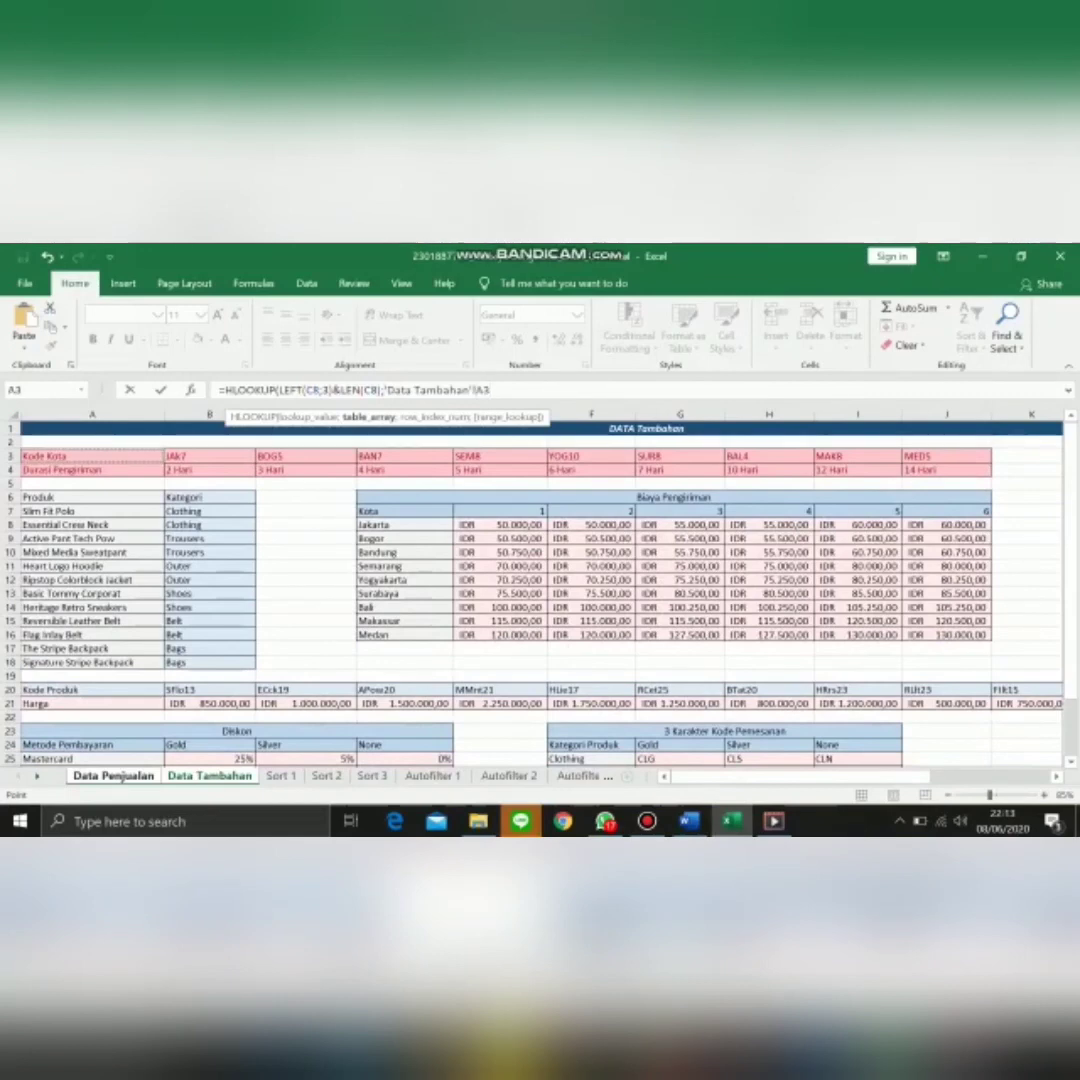
drag(92, 456, 975, 471)
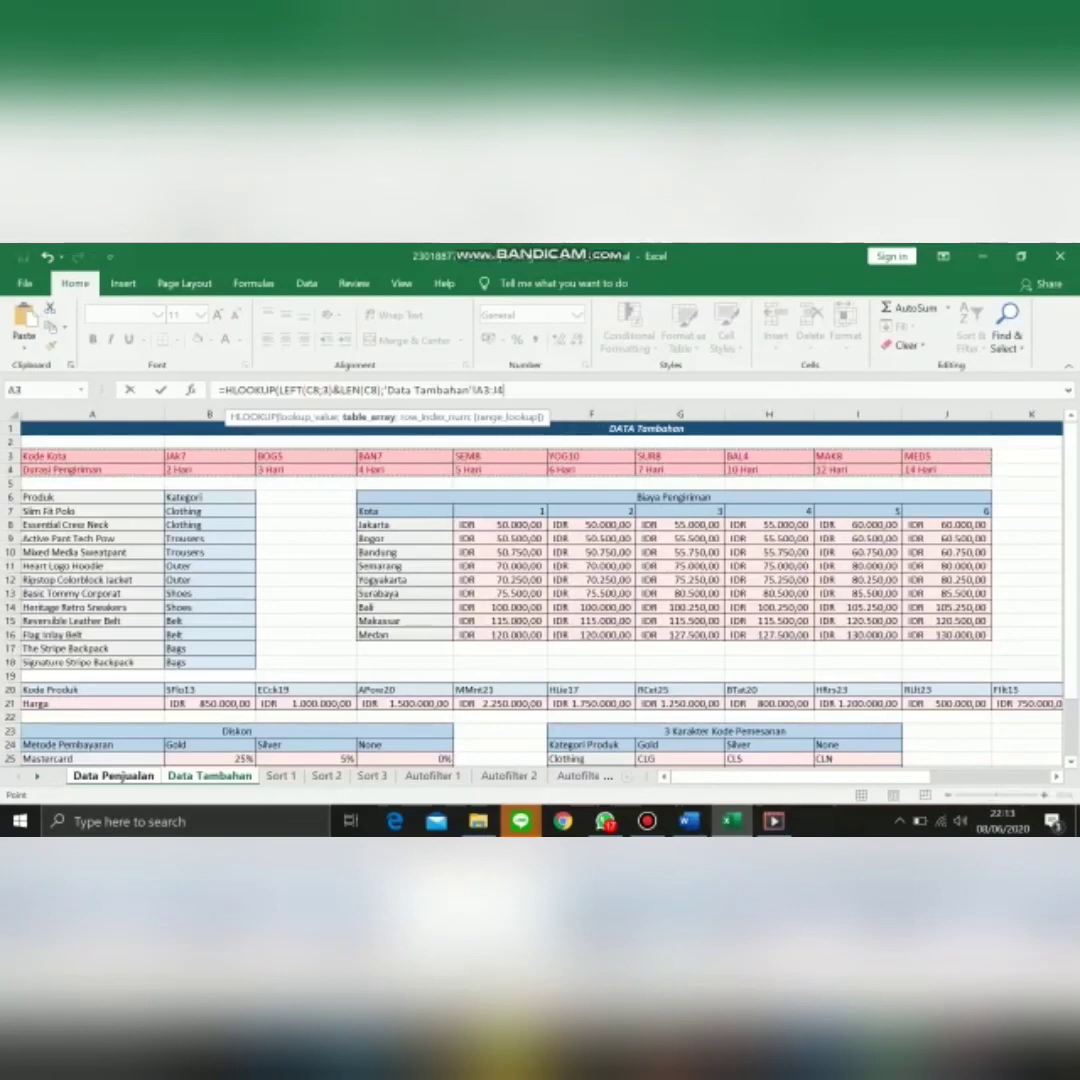
text(;)
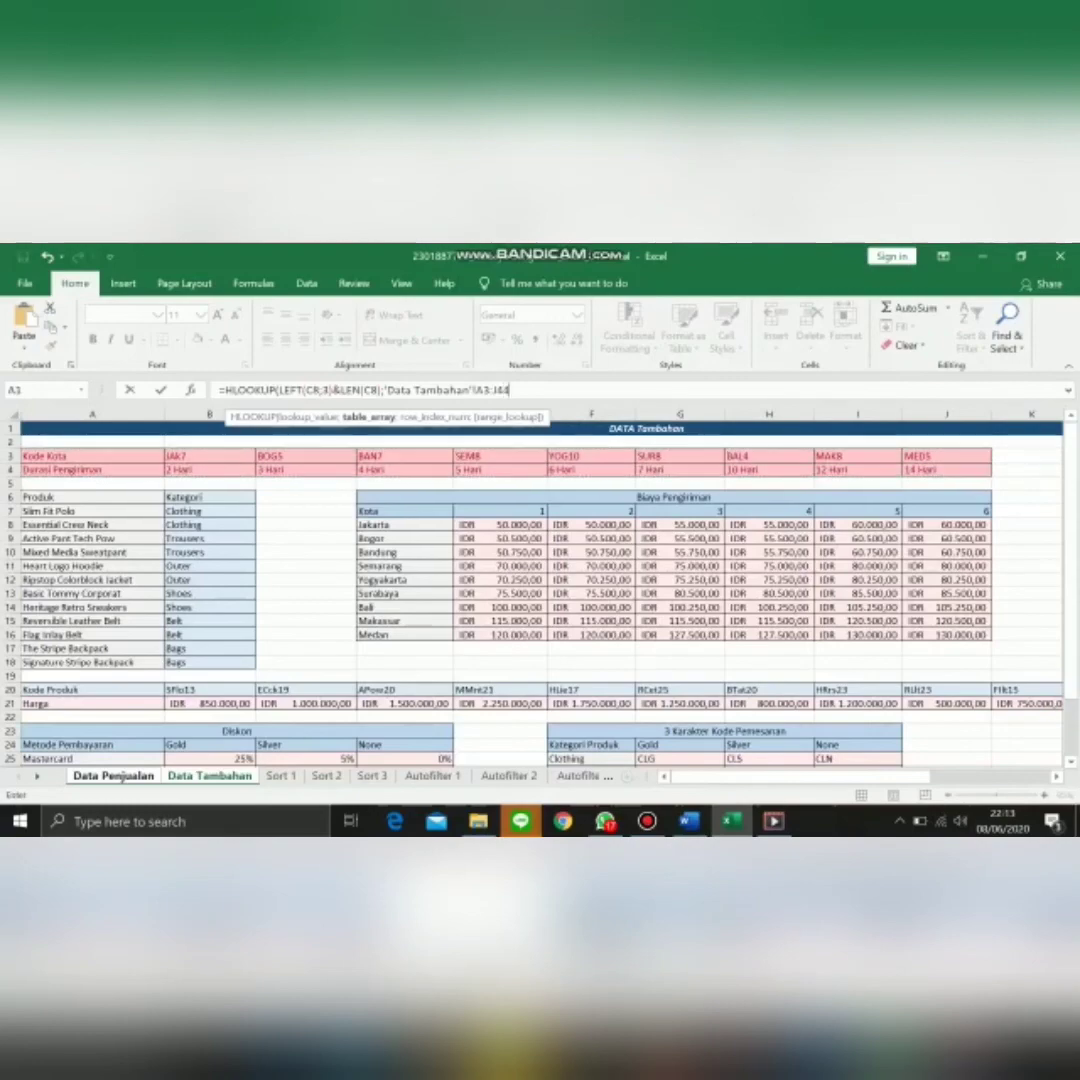
key(BackSpace)
key(F4)
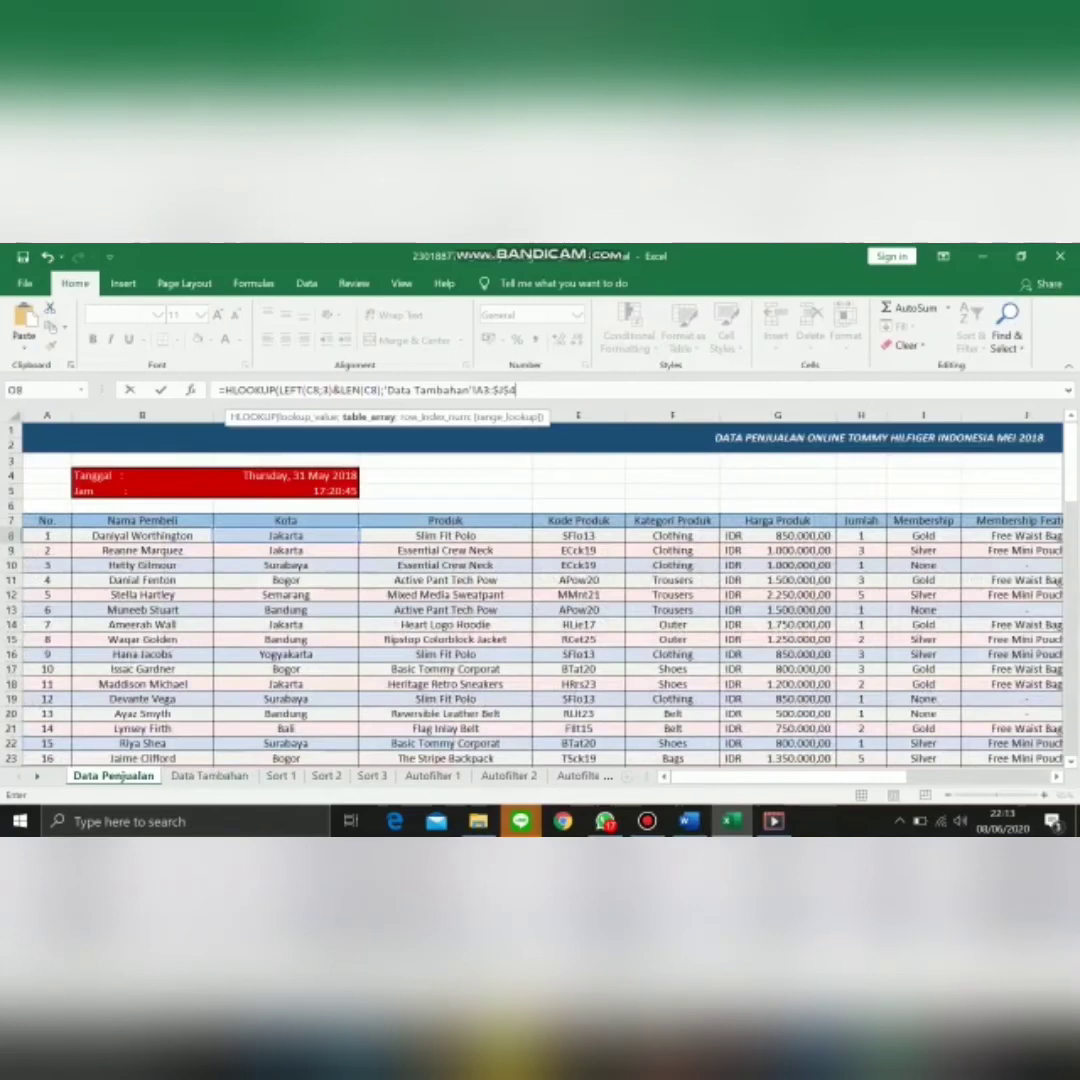
text(;2;FALSE)
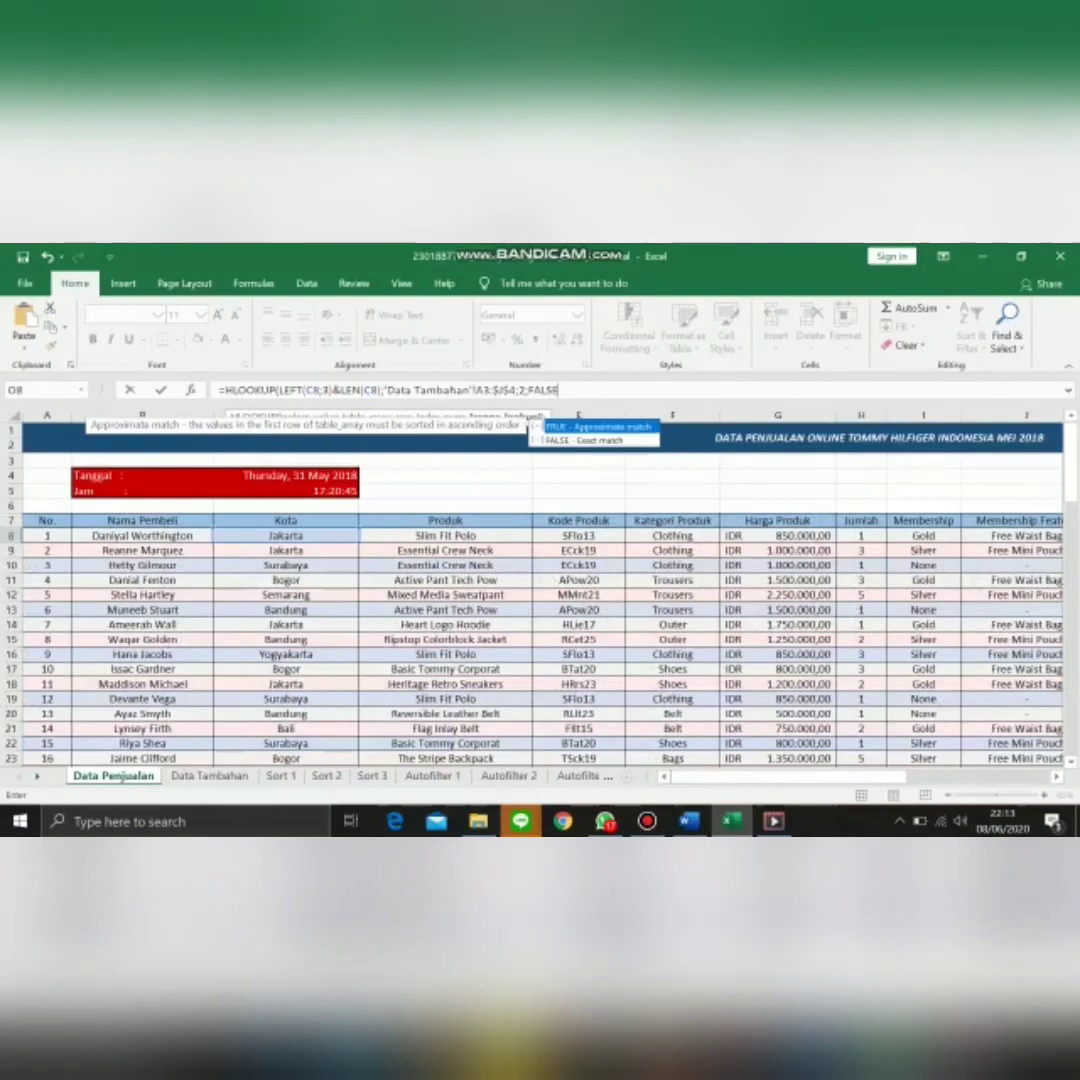
key(ctrl+Return)
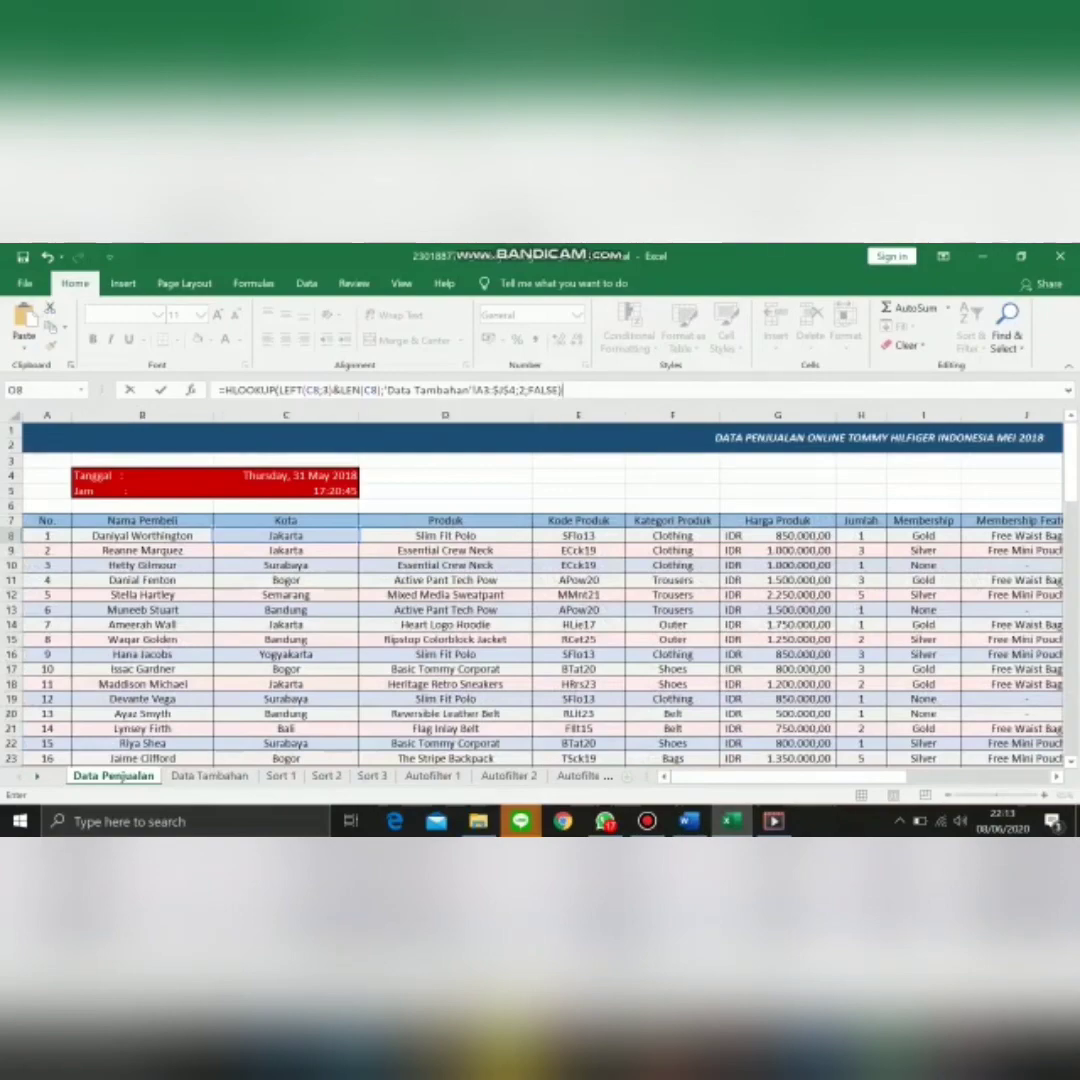